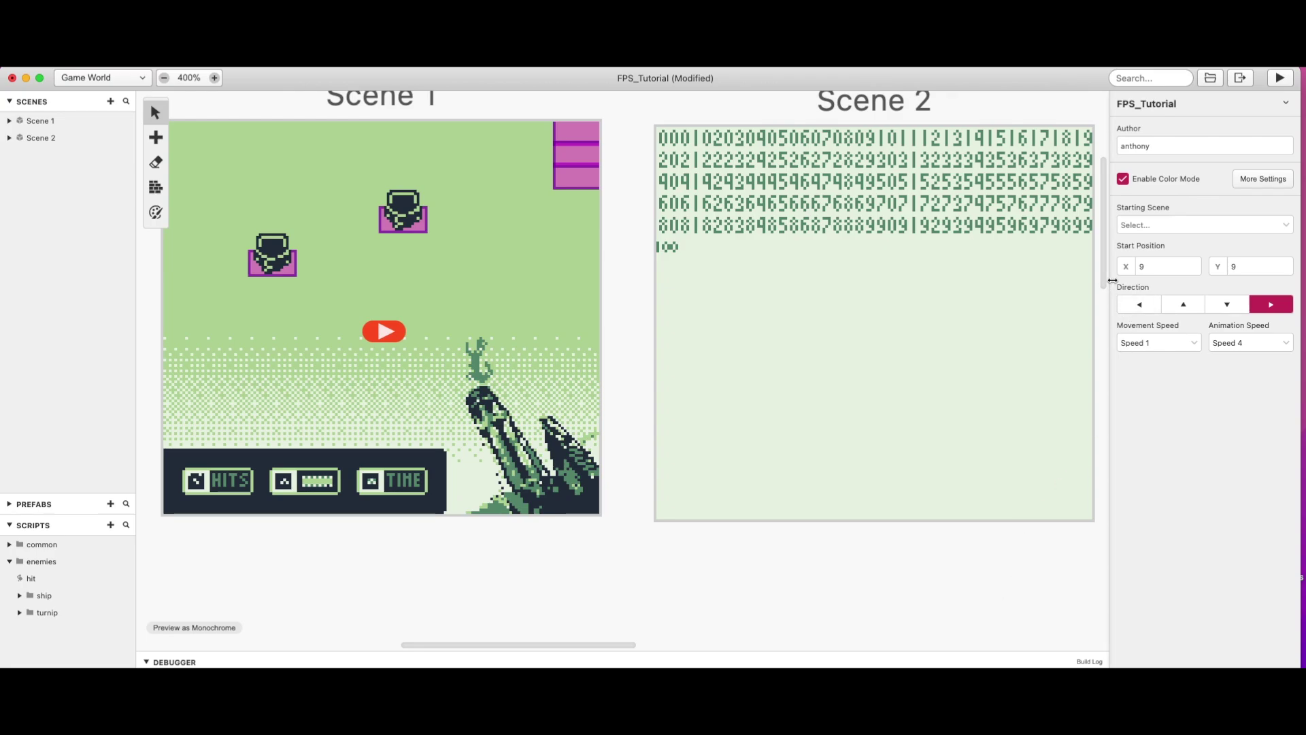
- Select Scene 1, collapse its Set Variables event group, and bring the whole scene into view
{"action": "left_click_drag", "start_coordinate": [1102, 283], "coordinate": [1105, 274]}
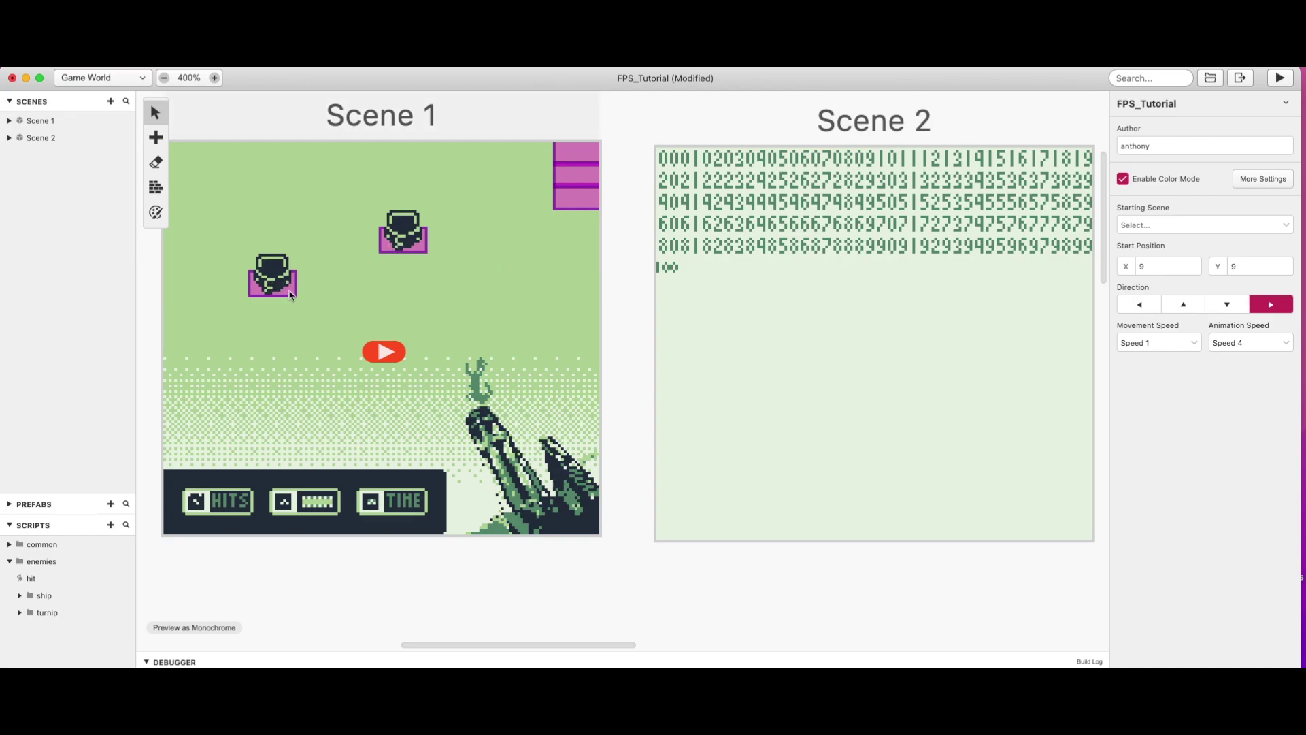
{"action": "left_click", "coordinate": [571, 215]}
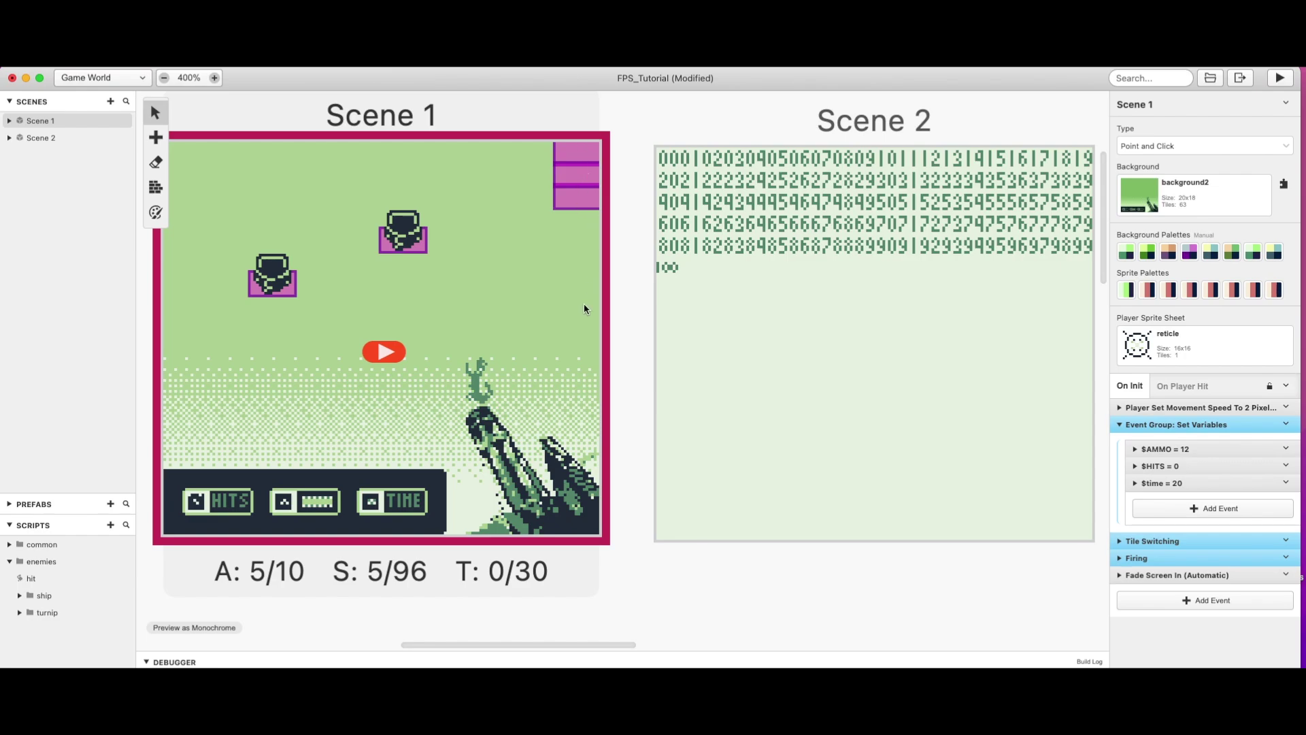
{"action": "left_click", "coordinate": [1120, 425]}
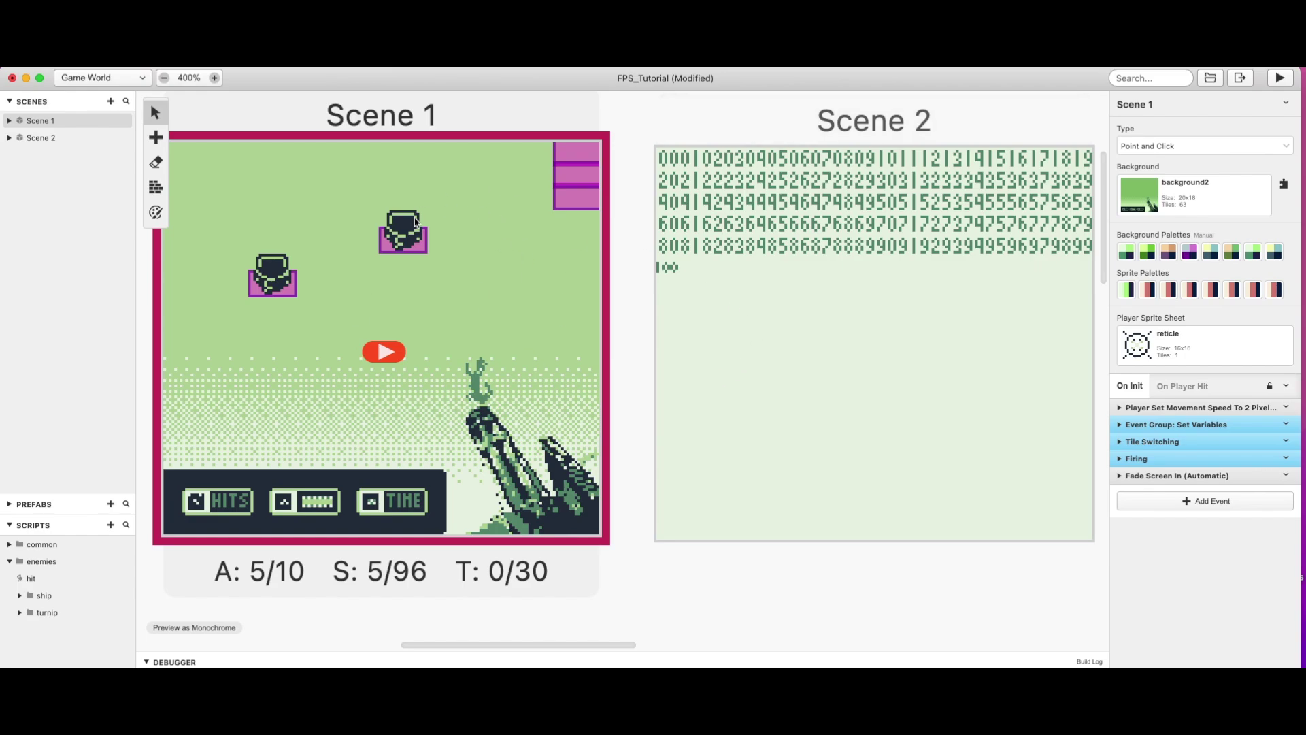
{"action": "left_click_drag", "start_coordinate": [620, 645], "coordinate": [555, 644]}
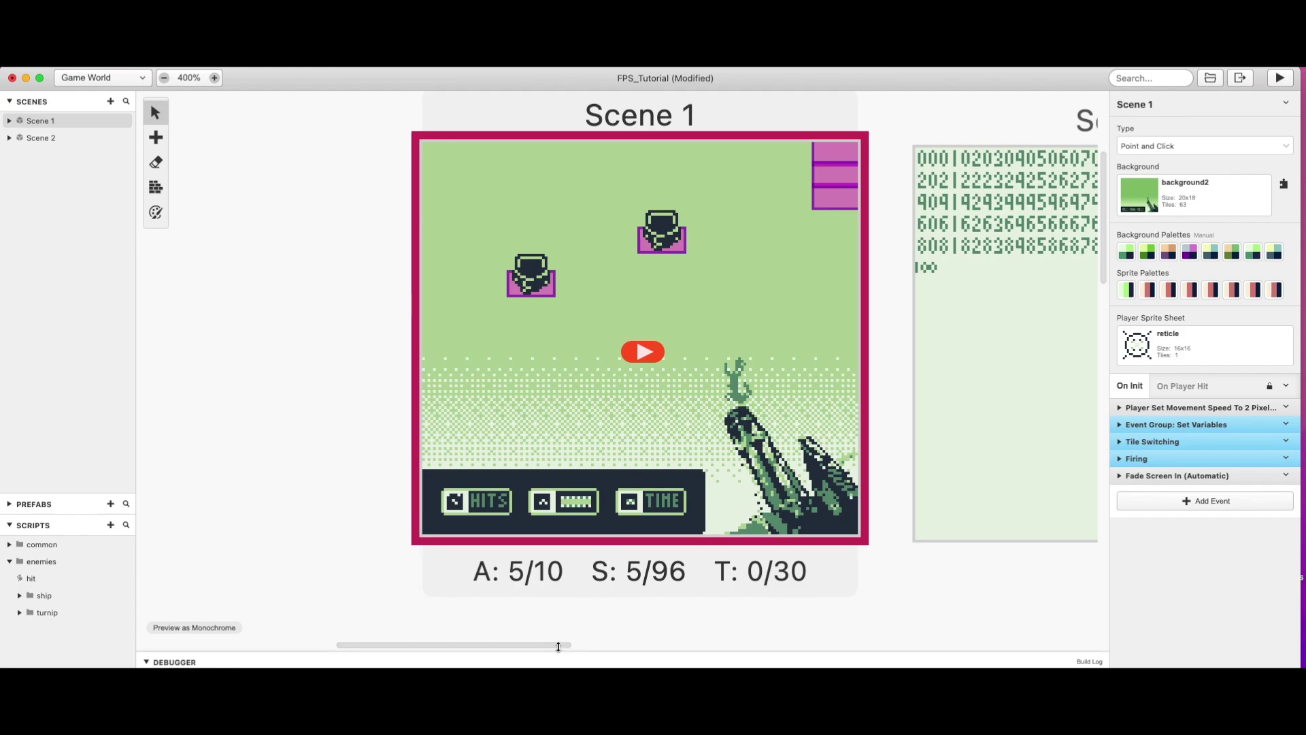
{"action": "left_click_drag", "start_coordinate": [558, 645], "coordinate": [579, 645]}
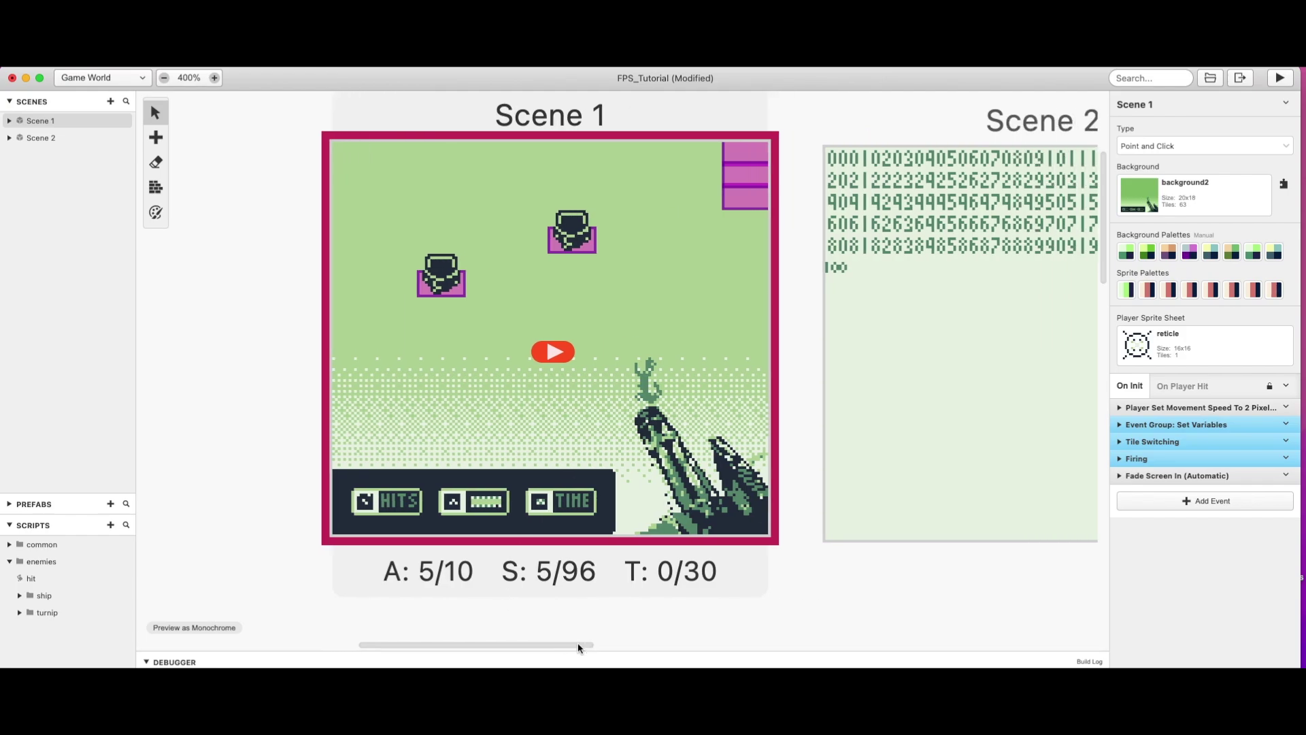
{"action": "left_click", "coordinate": [1120, 459]}
{"action": "left_click", "coordinate": [1120, 460]}
{"action": "left_click", "coordinate": [1170, 502]}
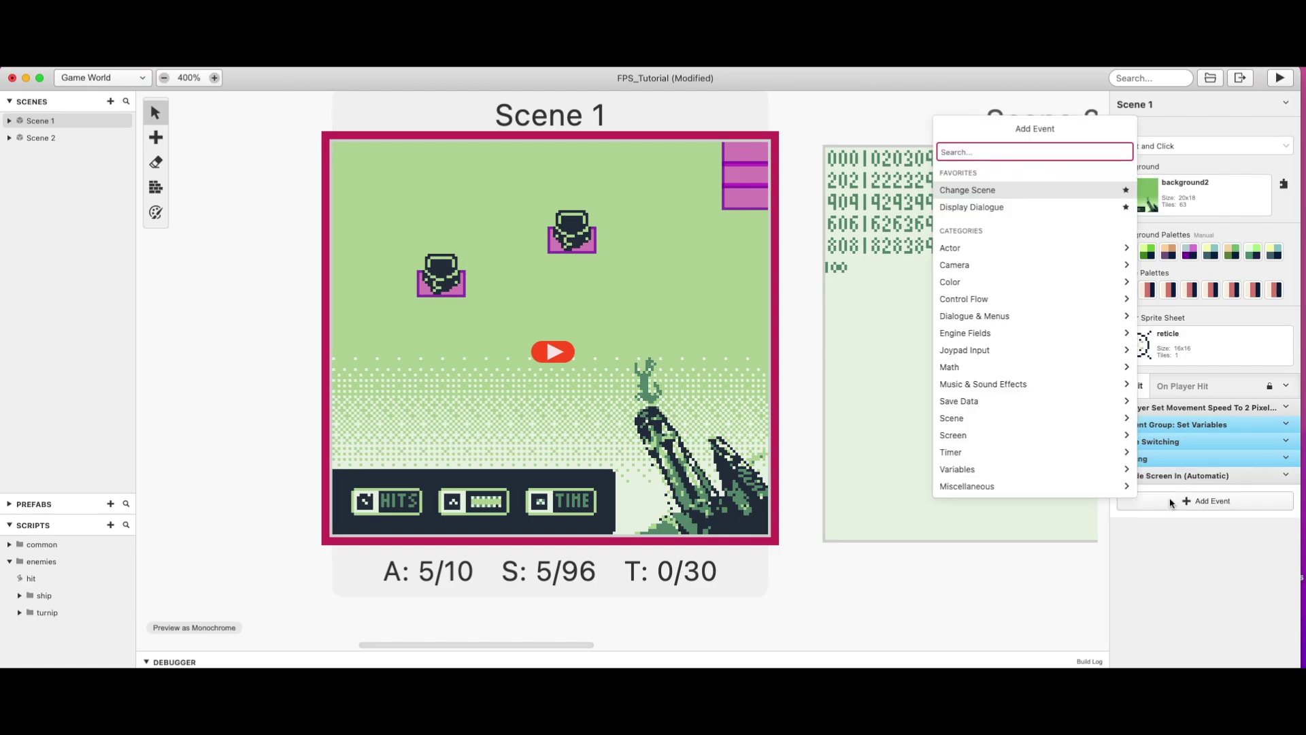
{"action": "type", "text": "eve"}
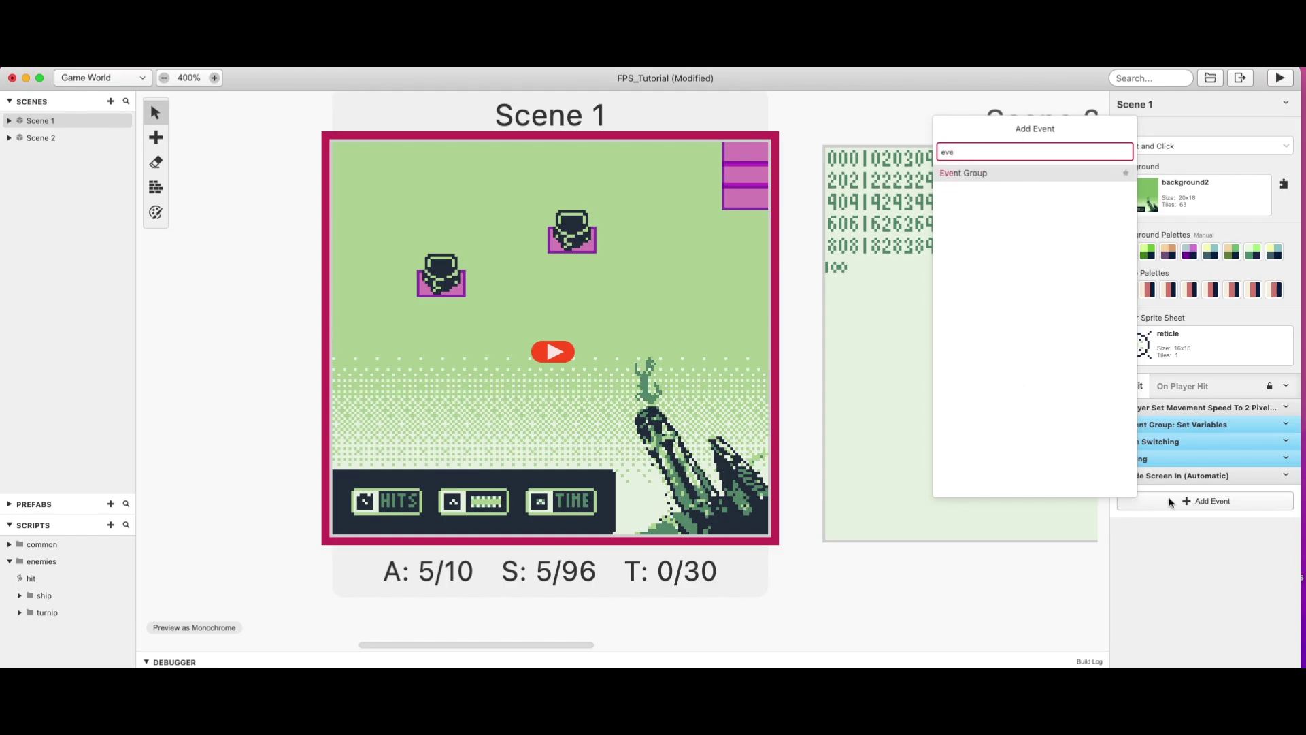
{"action": "key", "text": "BackSpace"}
{"action": "key", "text": "BackSpace"}
{"action": "key", "text": "BackSpace"}
{"action": "left_click", "coordinate": [894, 129]}
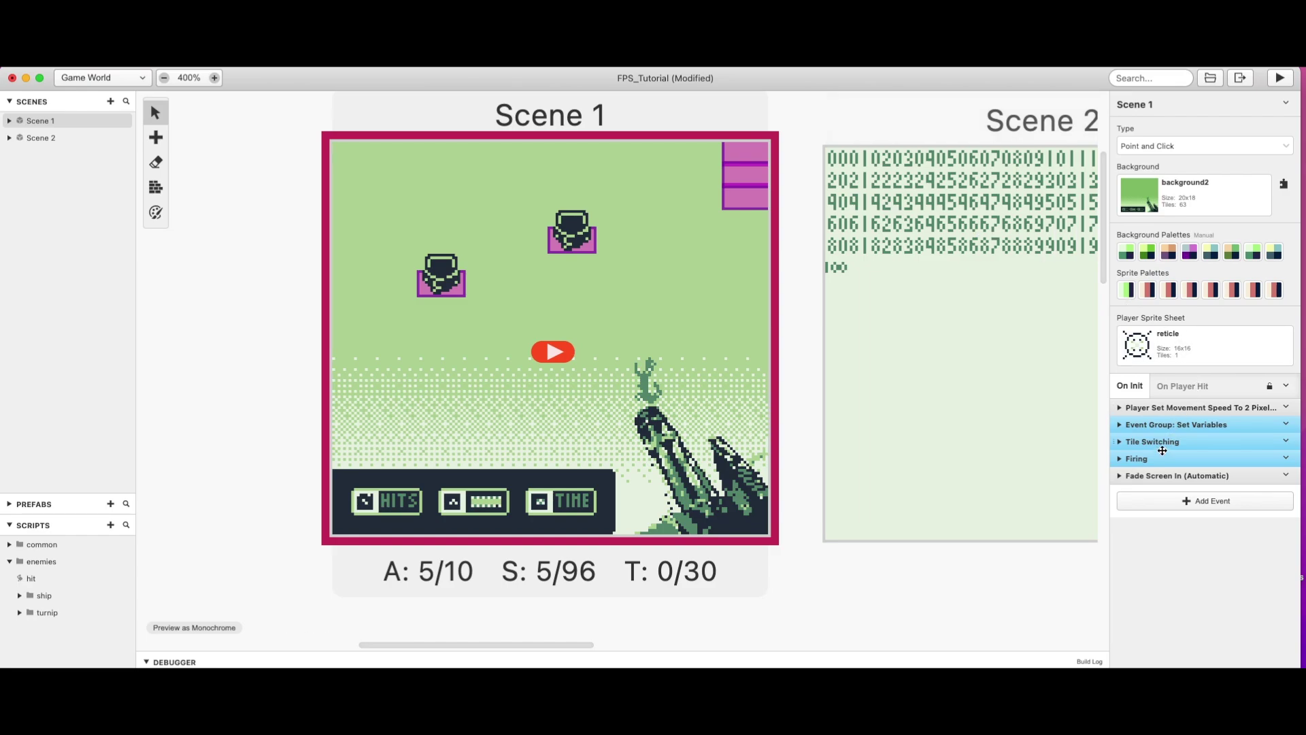
- Expand the Firing event group and collapse the Wait and Camera Shake events in its Else branch
{"action": "left_click", "coordinate": [1121, 460]}
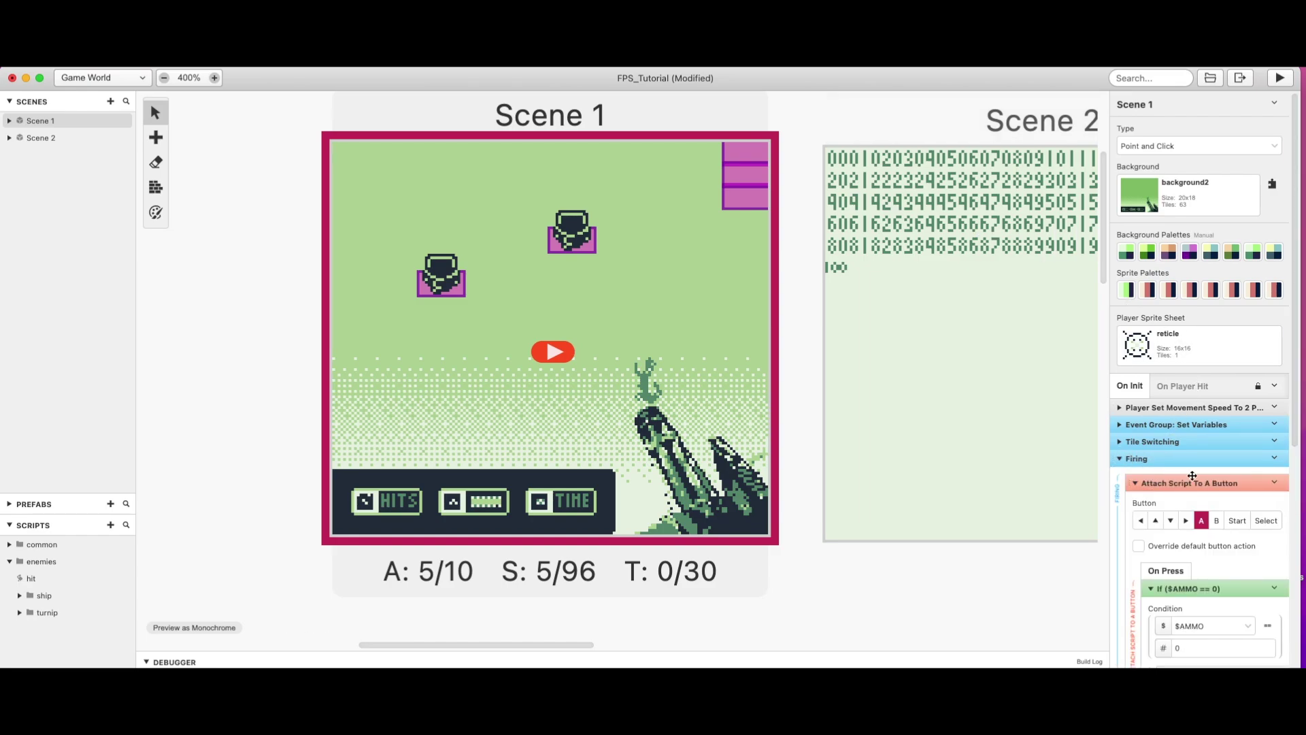
{"action": "scroll", "coordinate": [1218, 474], "scroll_direction": "down", "scroll_amount": 5}
{"action": "scroll", "coordinate": [1224, 472], "scroll_direction": "down", "scroll_amount": 2}
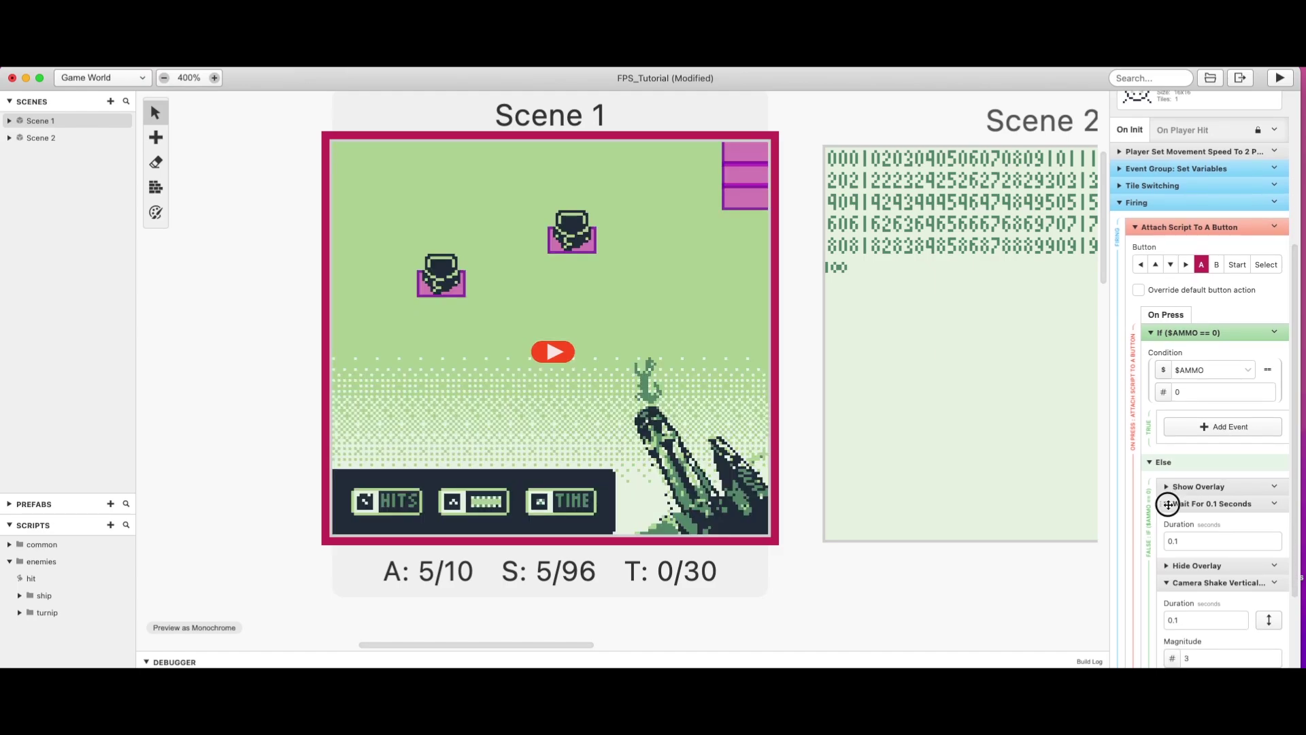
{"action": "left_click", "coordinate": [1168, 503]}
{"action": "left_click", "coordinate": [1165, 537]}
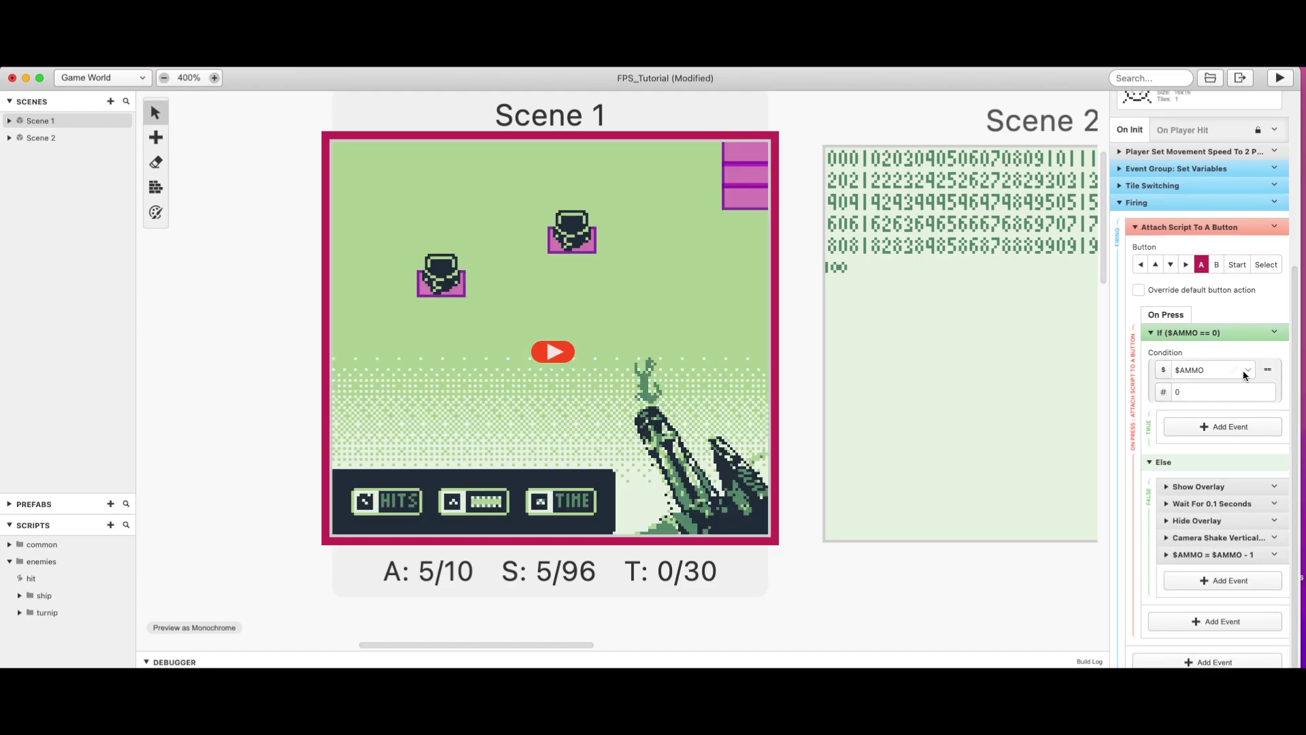
{"action": "scroll", "coordinate": [1243, 371], "scroll_direction": "up", "scroll_amount": 3}
{"action": "left_click", "coordinate": [1277, 297]}
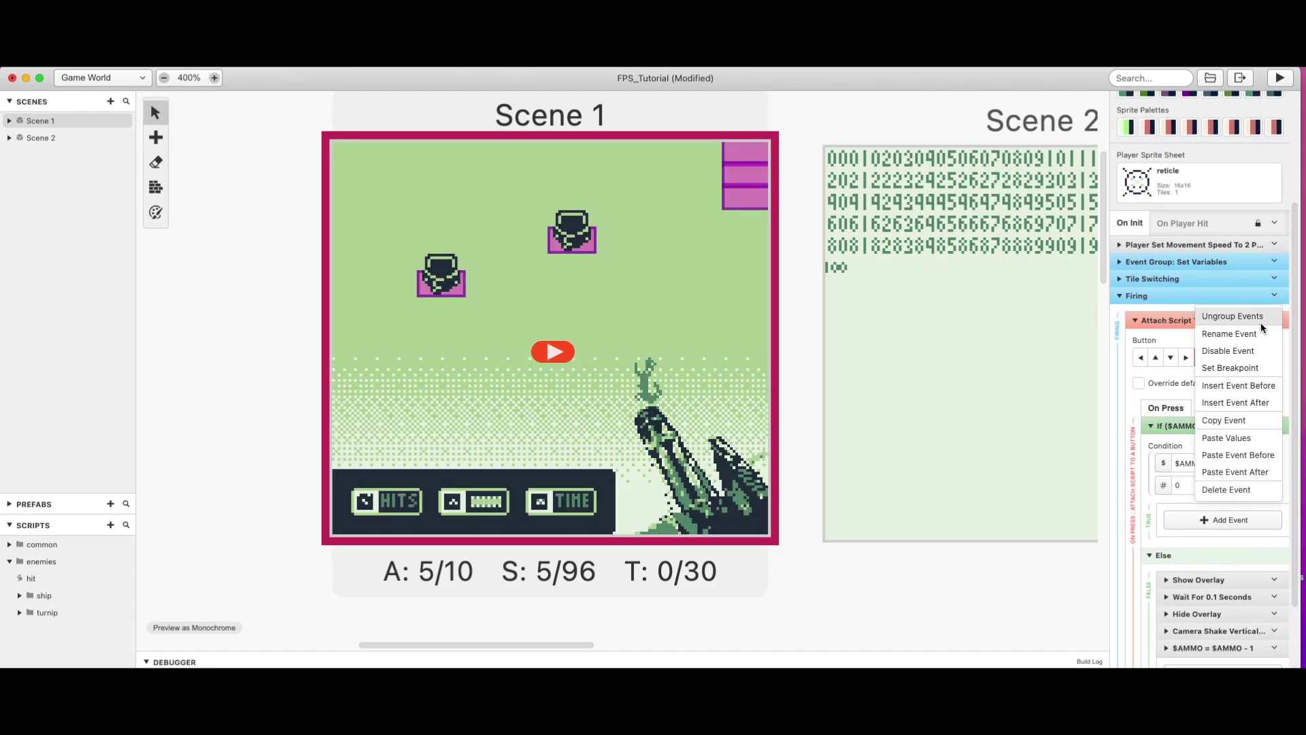
{"action": "left_click", "coordinate": [1223, 334]}
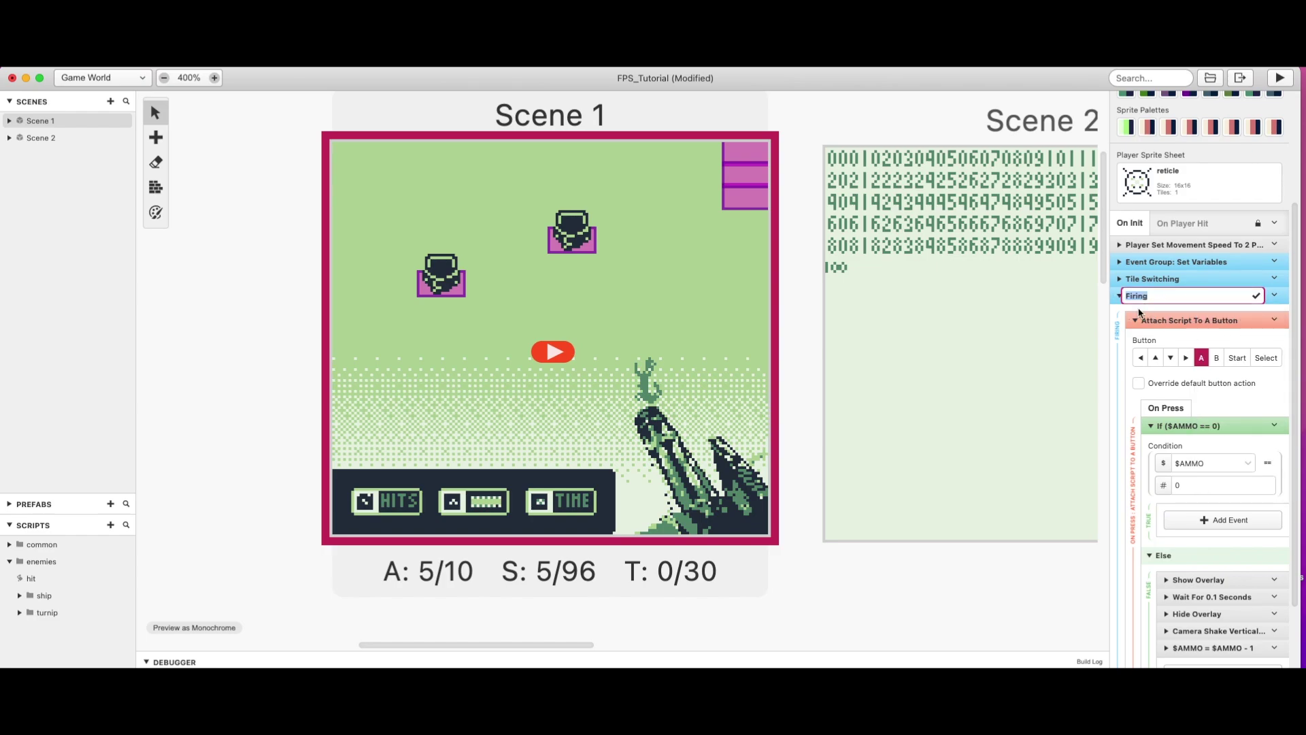
{"action": "left_click", "coordinate": [1168, 309]}
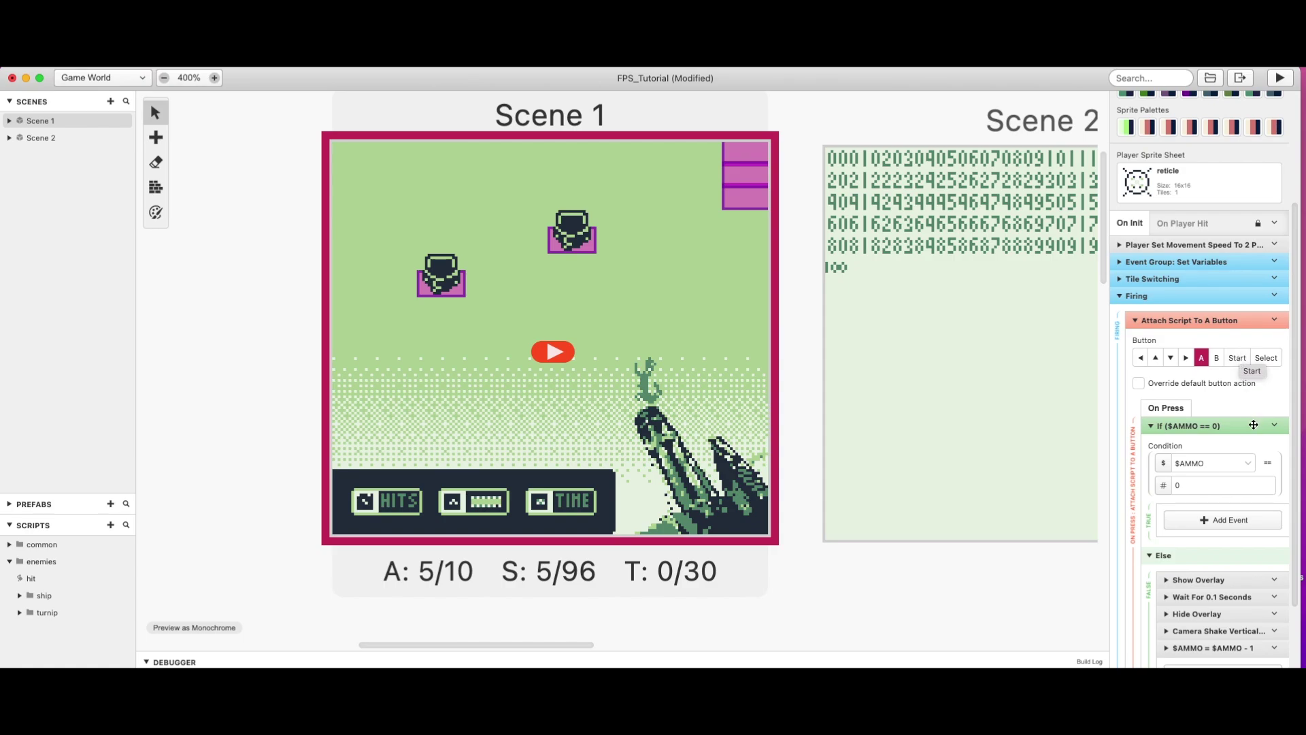
- Expand the Camera Shake and $AMMO subtraction events in the Else branch to examine their settings
{"action": "scroll", "coordinate": [1222, 422], "scroll_direction": "down", "scroll_amount": 4}
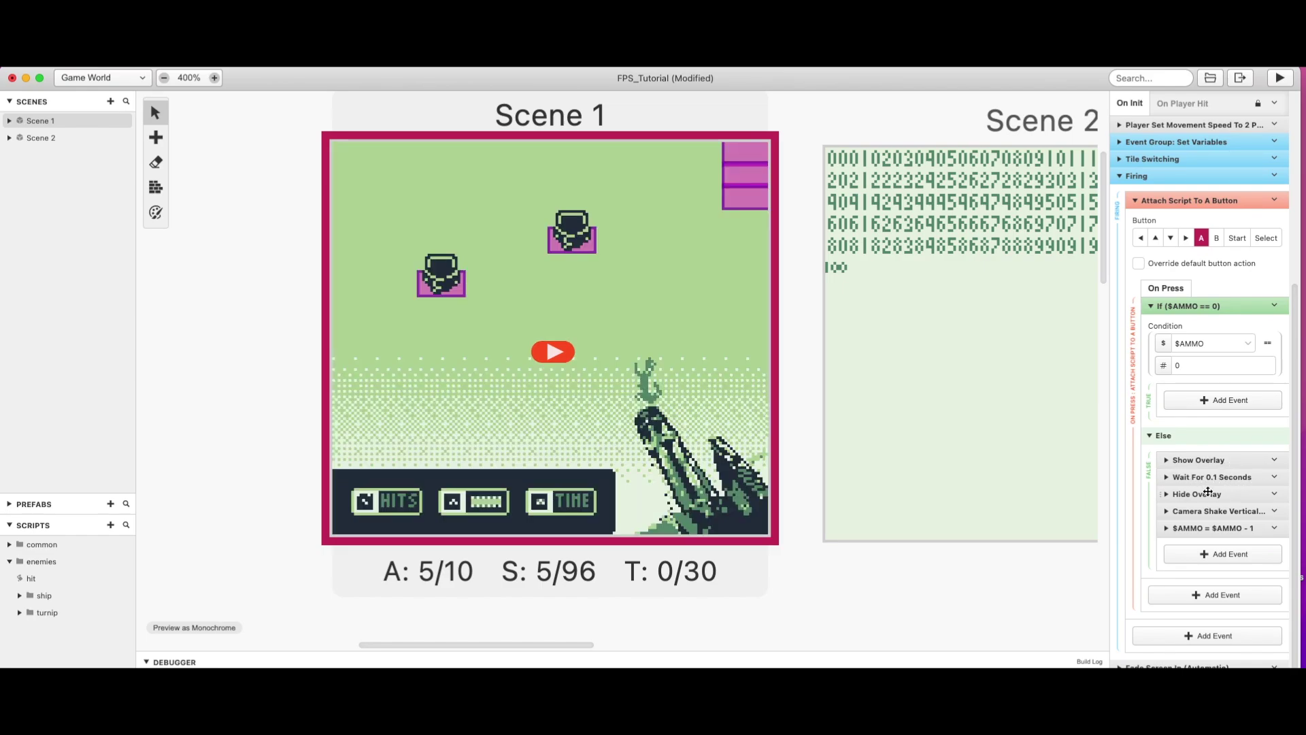
{"action": "left_click", "coordinate": [1171, 512]}
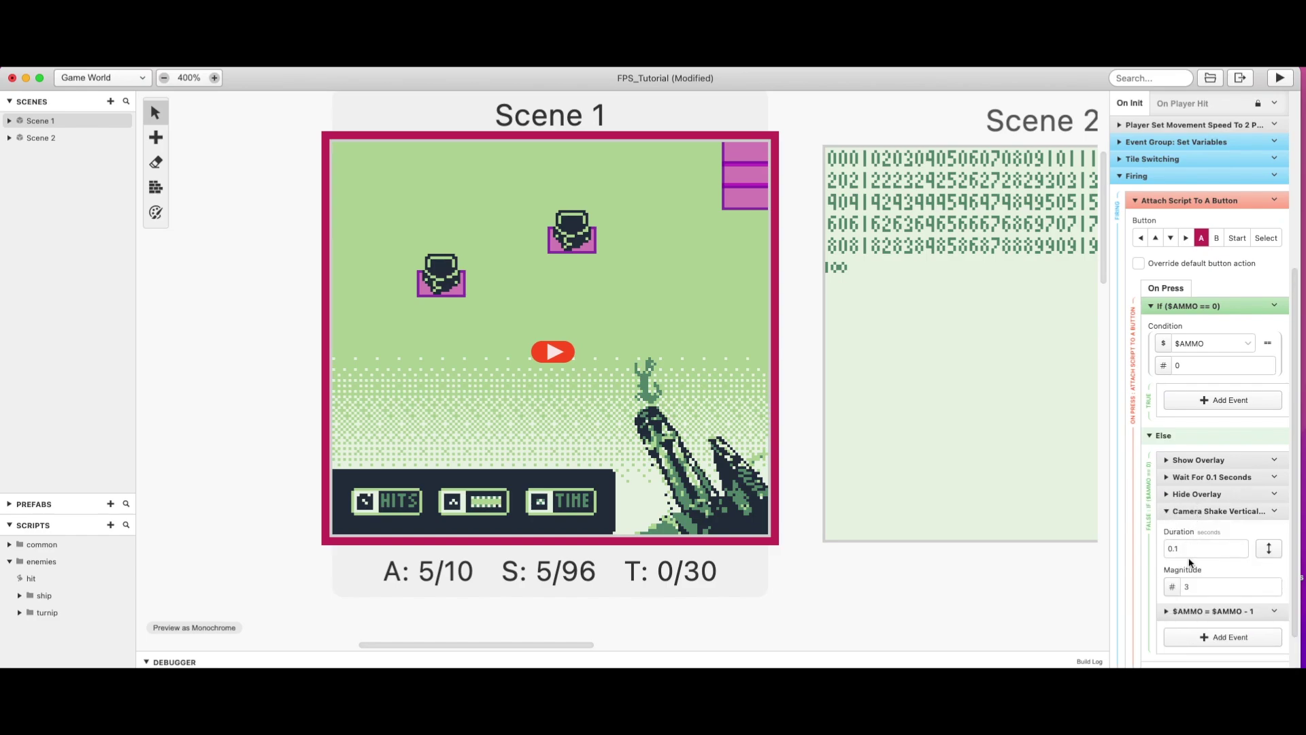
{"action": "scroll", "coordinate": [1191, 572], "scroll_direction": "down", "scroll_amount": 3}
{"action": "left_click", "coordinate": [1167, 518]}
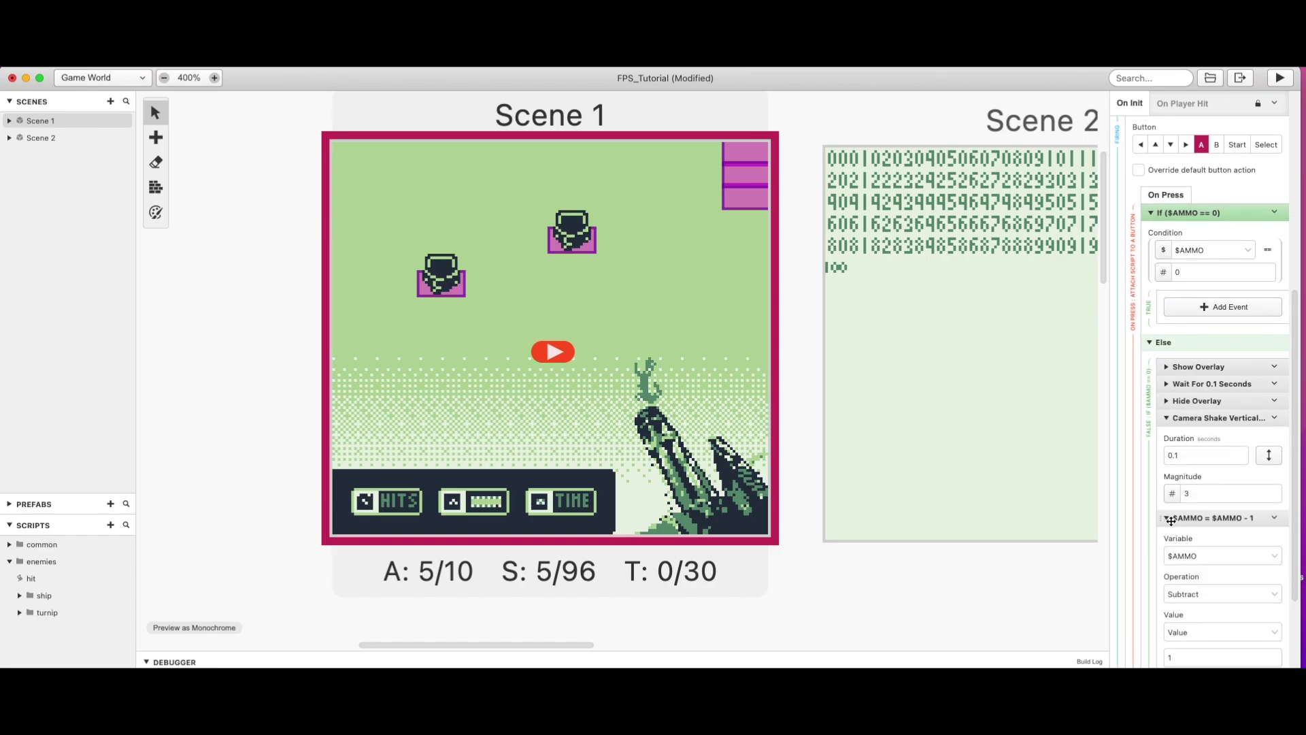
{"action": "scroll", "coordinate": [1216, 547], "scroll_direction": "down", "scroll_amount": 4}
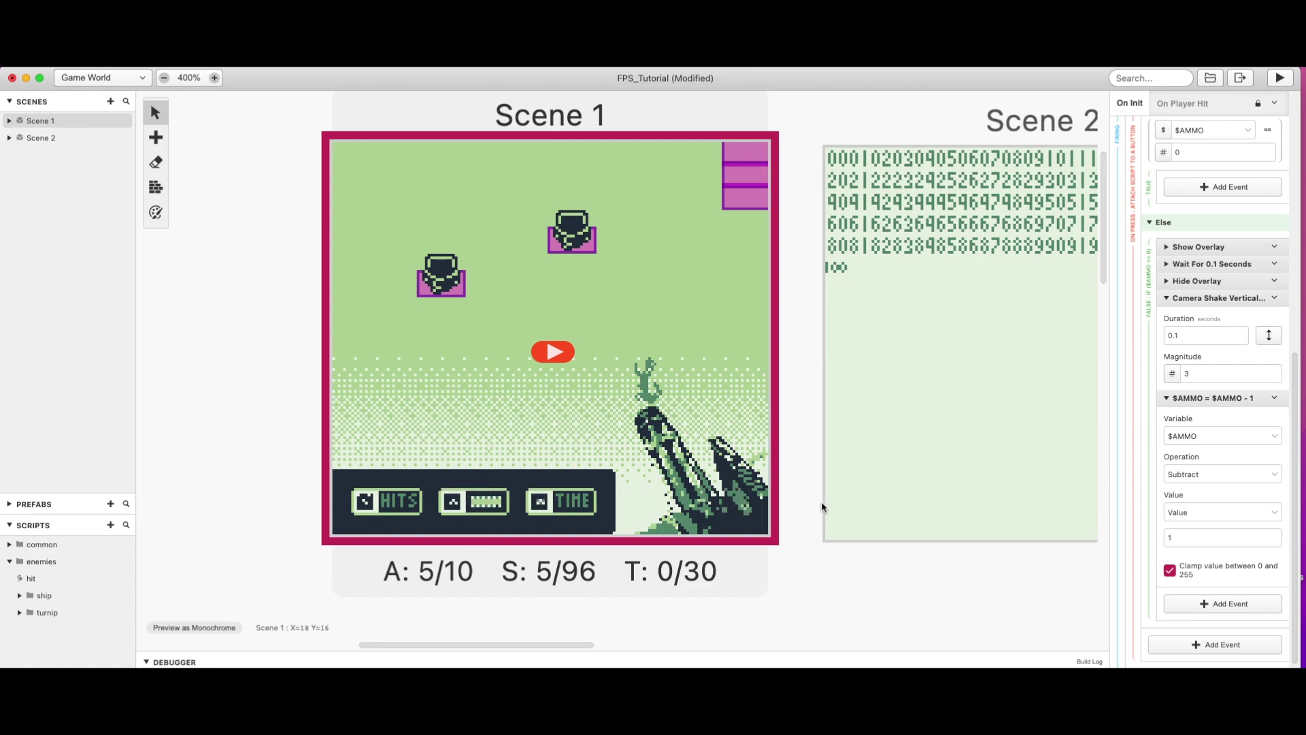
- Collapse the Camera Shake and $AMMO subtraction events, along with the If condition enclosing them
{"action": "left_click", "coordinate": [1169, 297]}
{"action": "left_click", "coordinate": [1169, 336]}
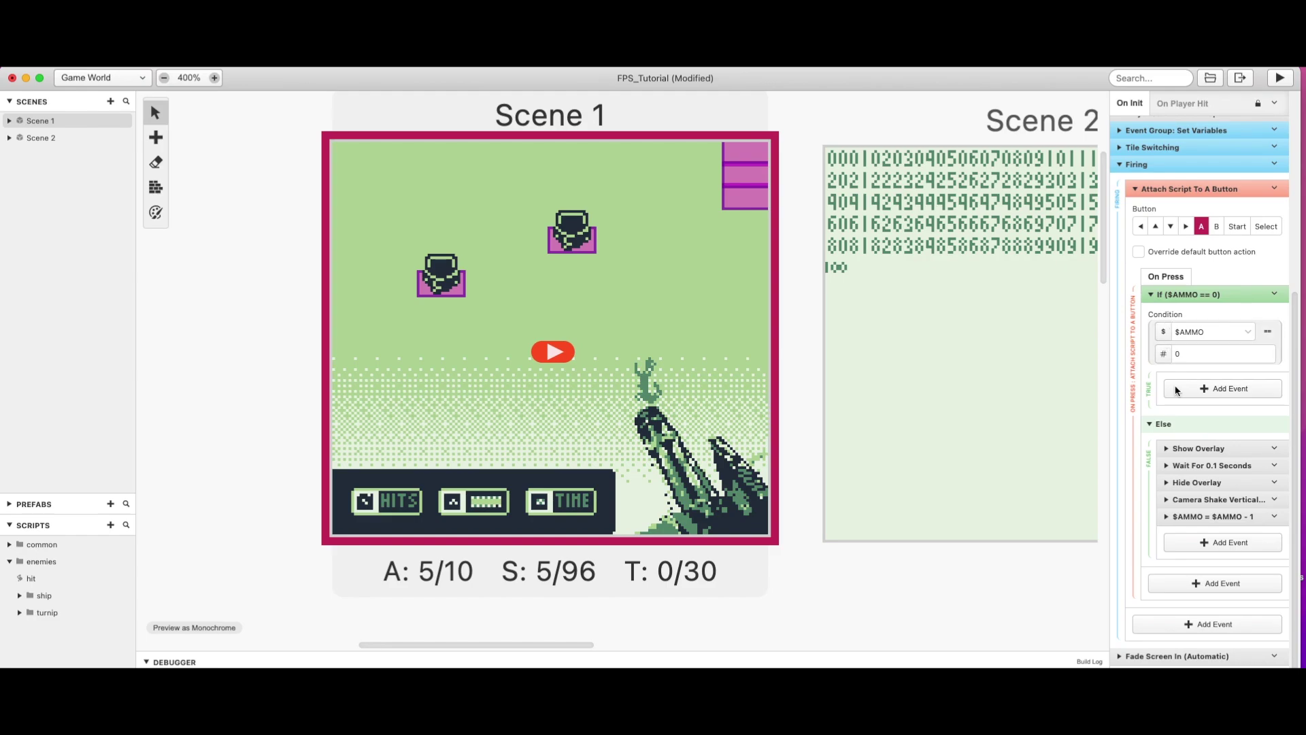
{"action": "left_click", "coordinate": [1151, 295]}
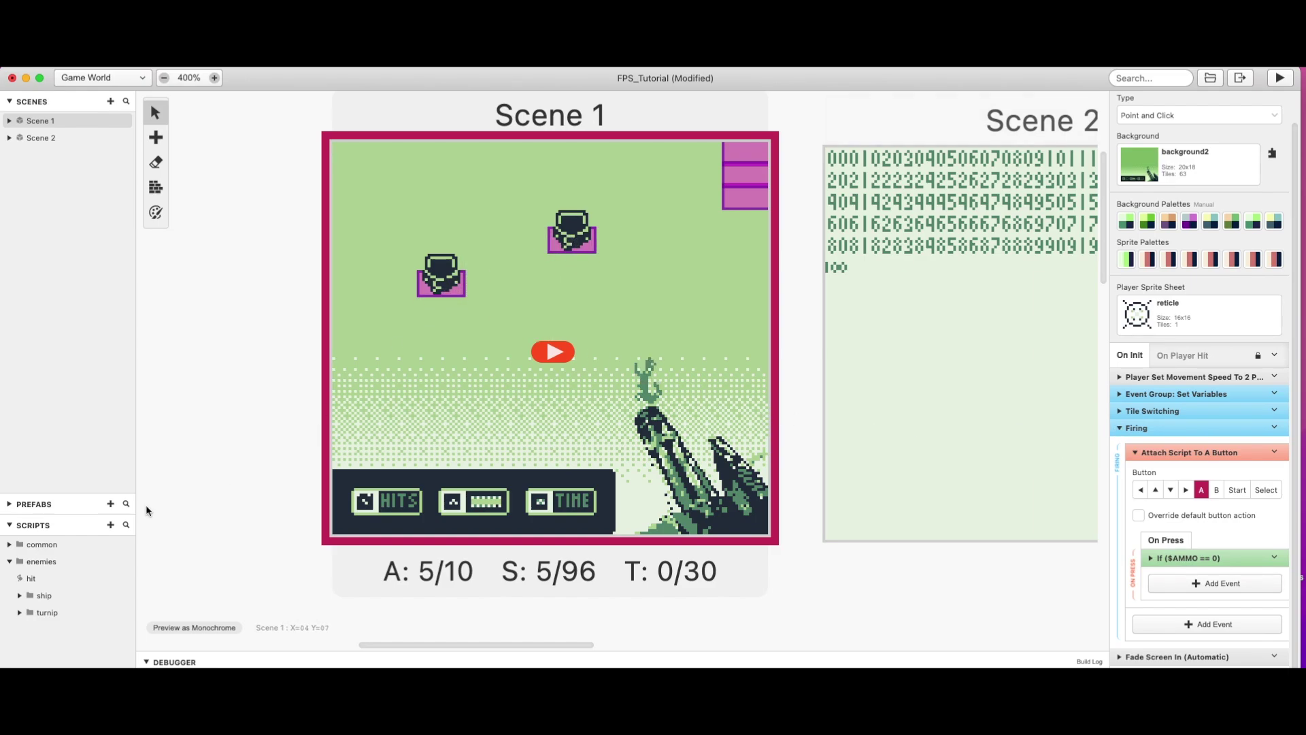
- Open the enemies hit script and expand its sound effect, Variable A and Variable B events to examine their settings
{"action": "left_click", "coordinate": [32, 579]}
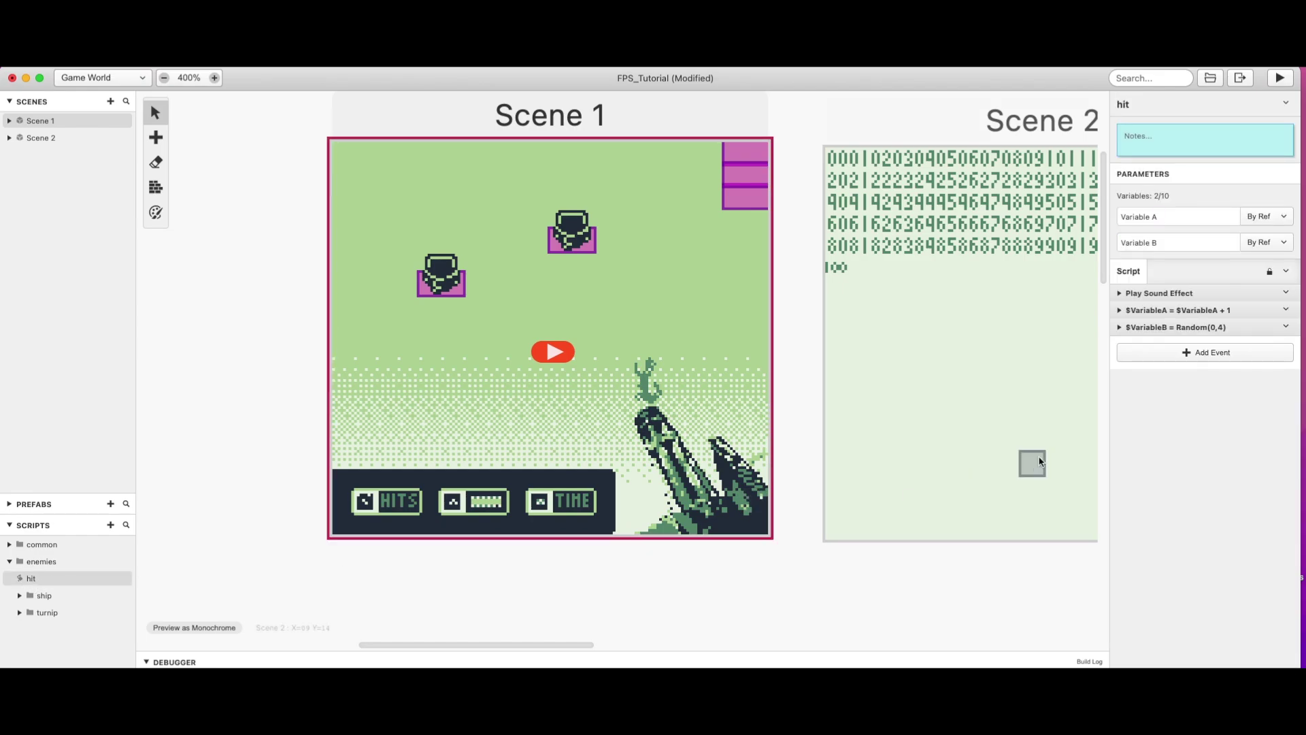
{"action": "left_click", "coordinate": [1119, 292]}
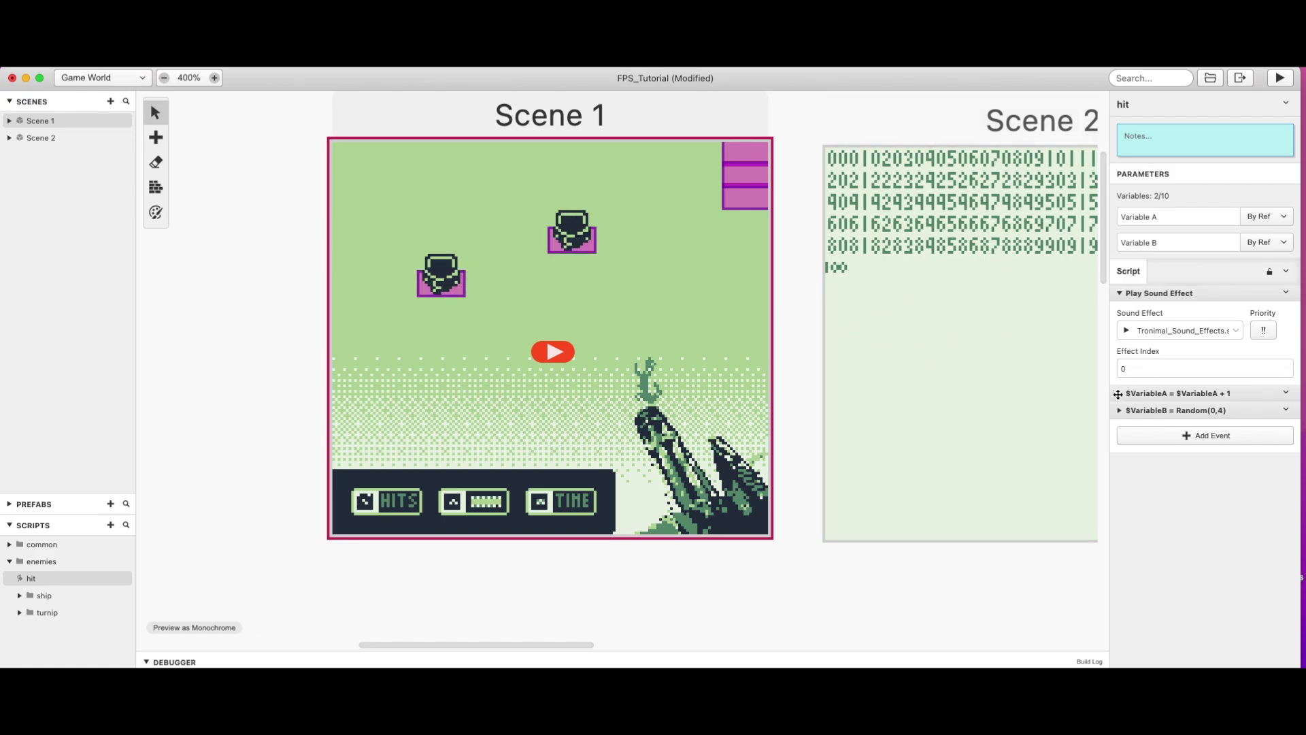
{"action": "left_click", "coordinate": [1150, 394]}
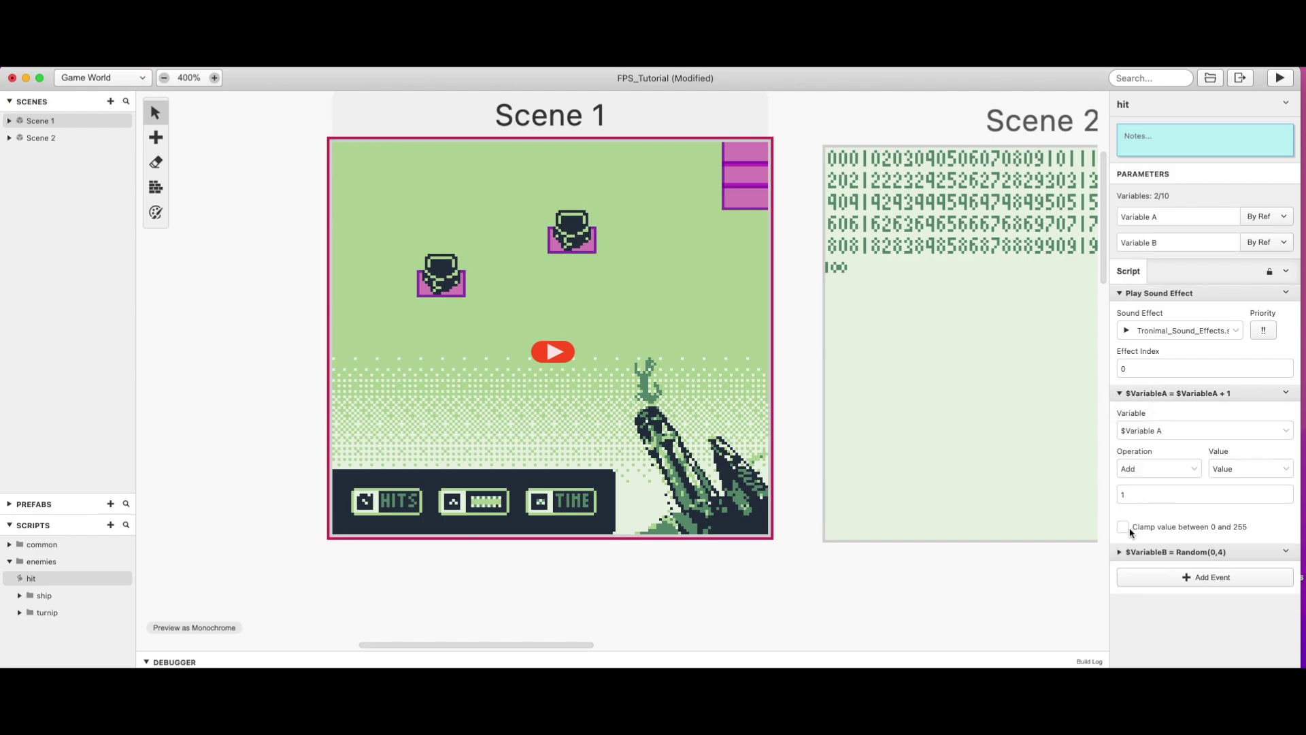
{"action": "left_click", "coordinate": [1120, 551]}
{"action": "scroll", "coordinate": [1167, 534], "scroll_direction": "down", "scroll_amount": 2}
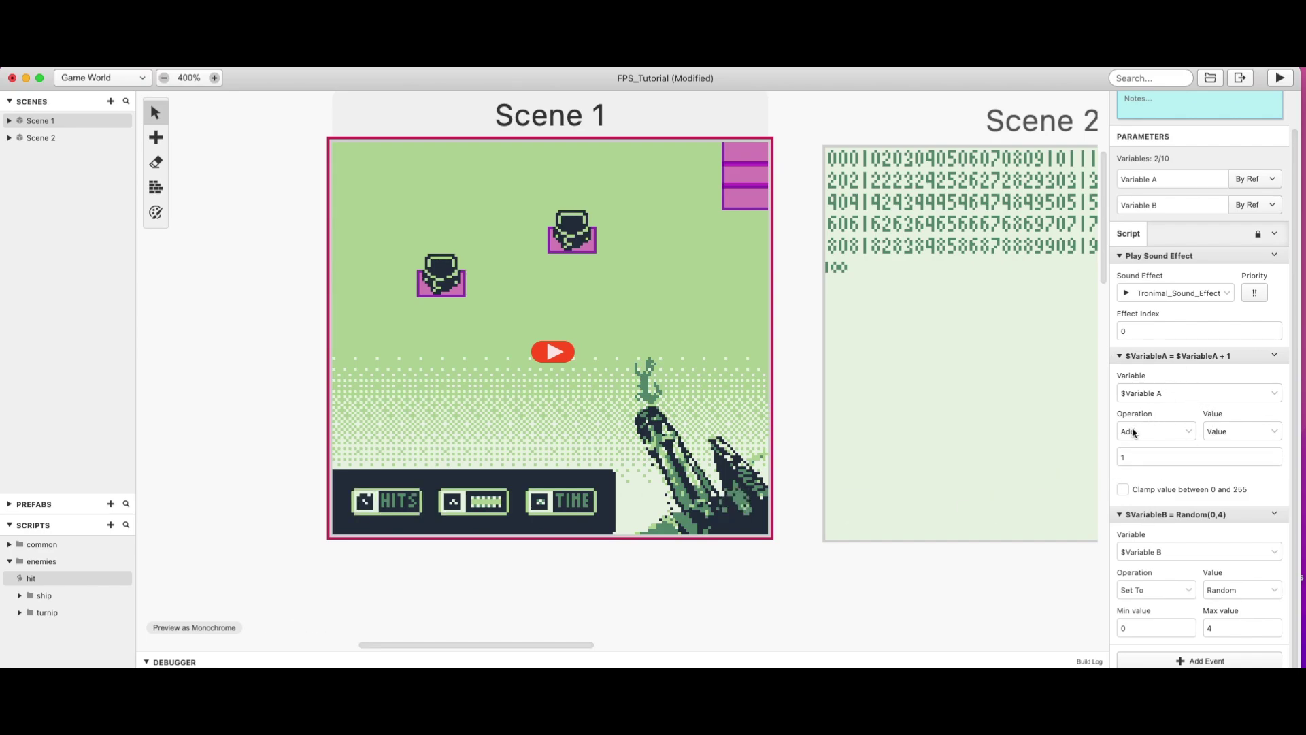
- Insert a variable math event adding the value 1 to Variable A before the existing addition, and delete it again
{"action": "left_click", "coordinate": [1274, 356]}
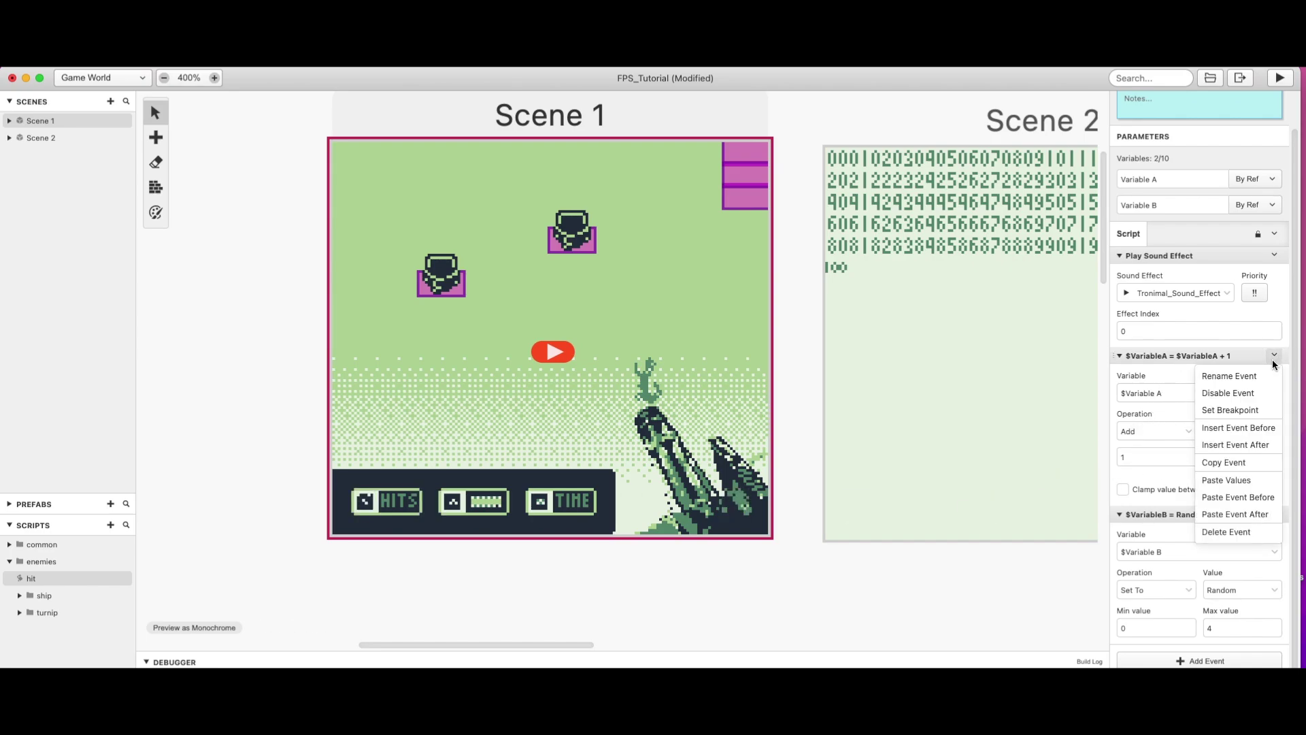
{"action": "left_click", "coordinate": [1263, 426]}
{"action": "type", "text": "math"}
{"action": "key", "text": "Return"}
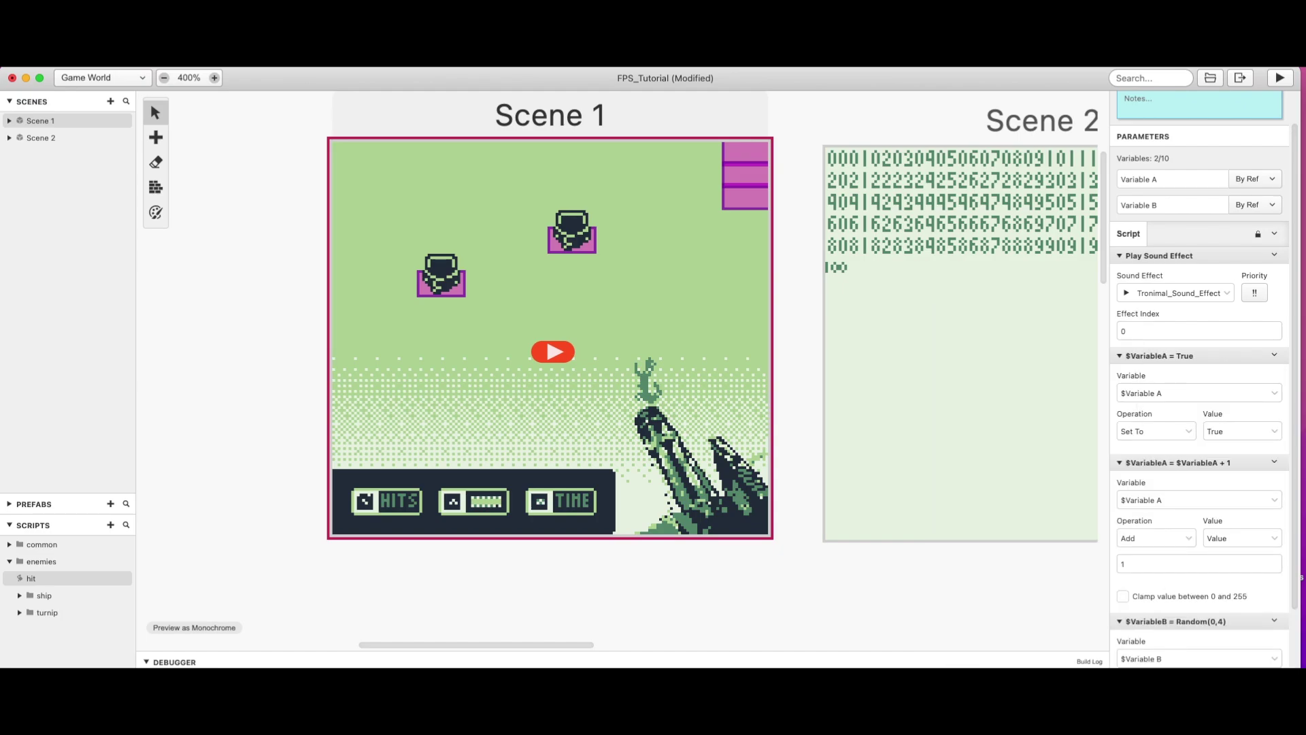
{"action": "left_click", "coordinate": [1180, 430]}
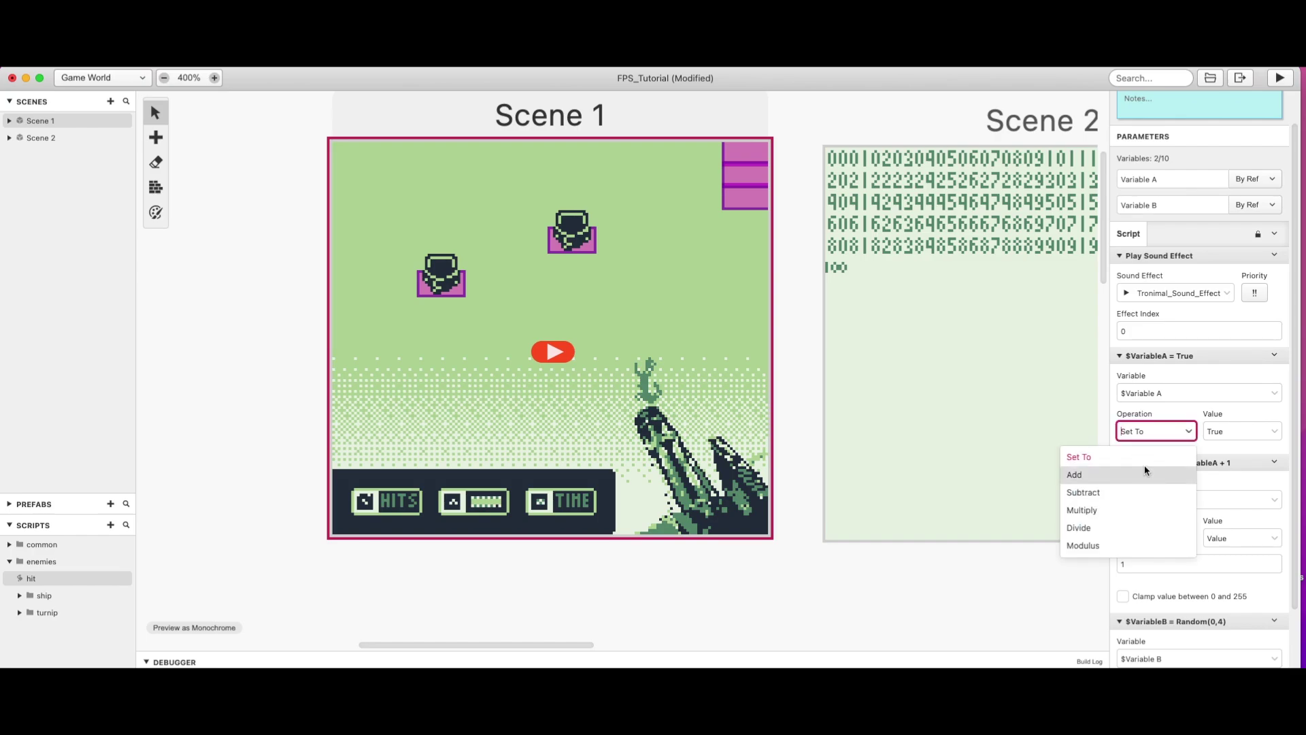
{"action": "left_click", "coordinate": [1149, 471]}
{"action": "left_click", "coordinate": [1242, 433]}
{"action": "left_click", "coordinate": [1201, 510]}
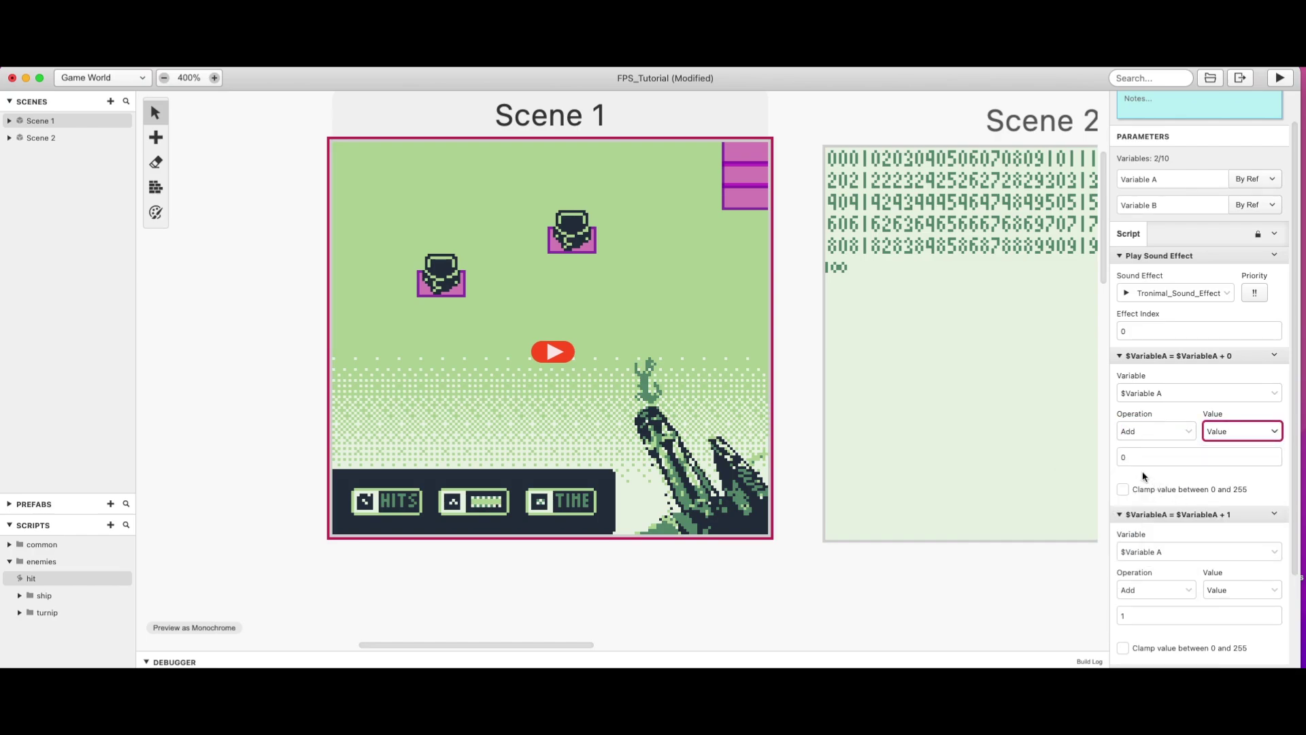
{"action": "type", "text": "1"}
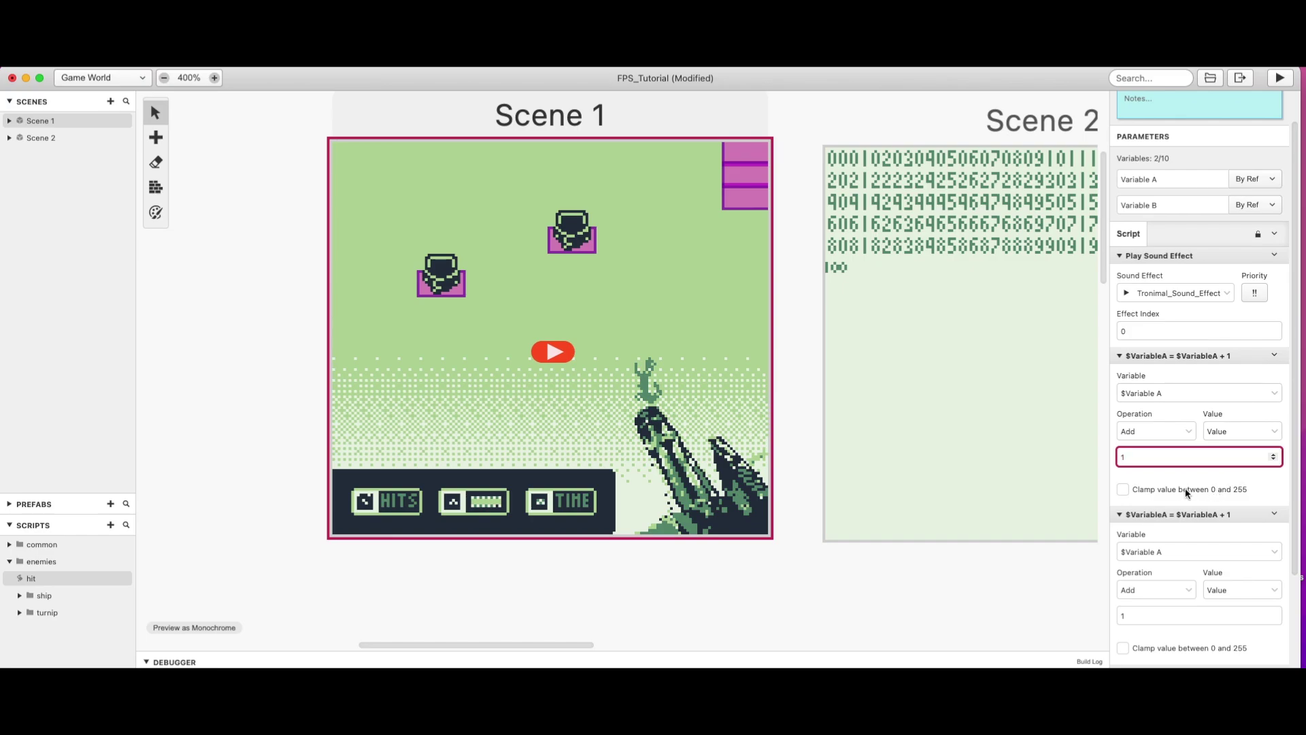
{"action": "left_click", "coordinate": [1274, 355]}
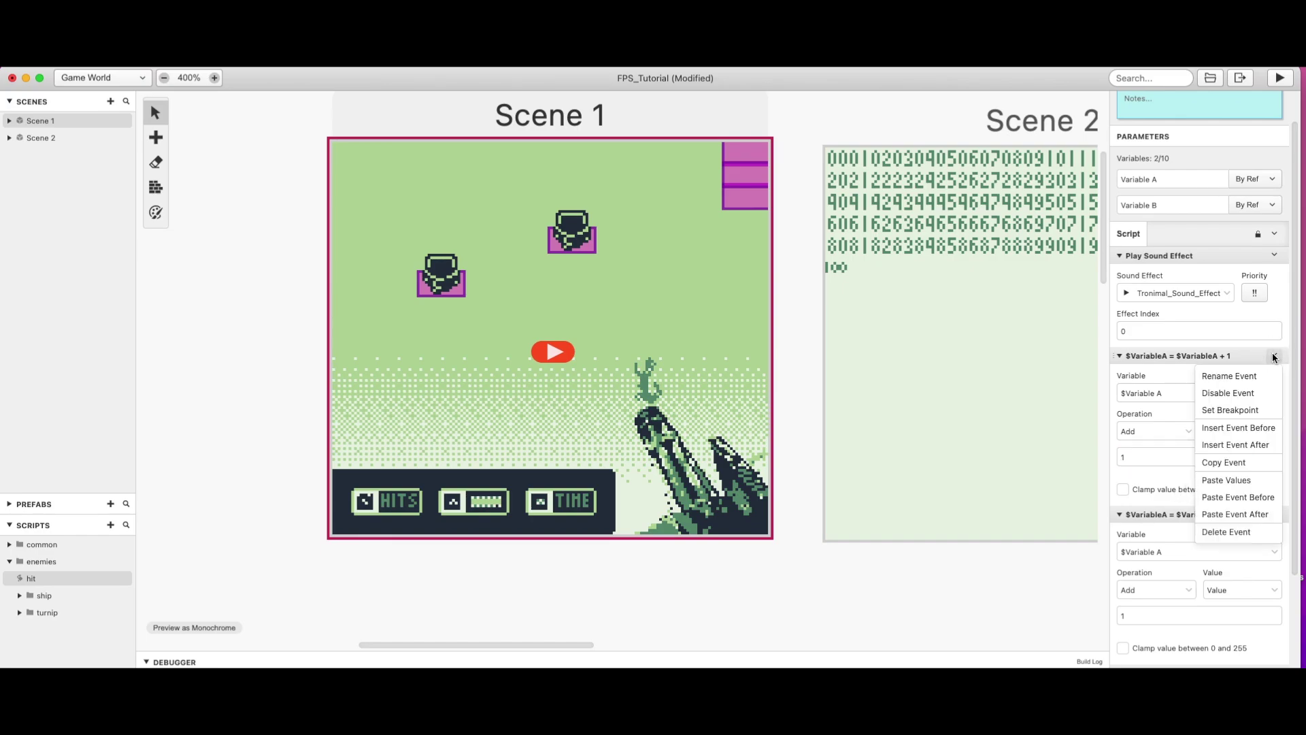
{"action": "left_click", "coordinate": [1237, 530]}
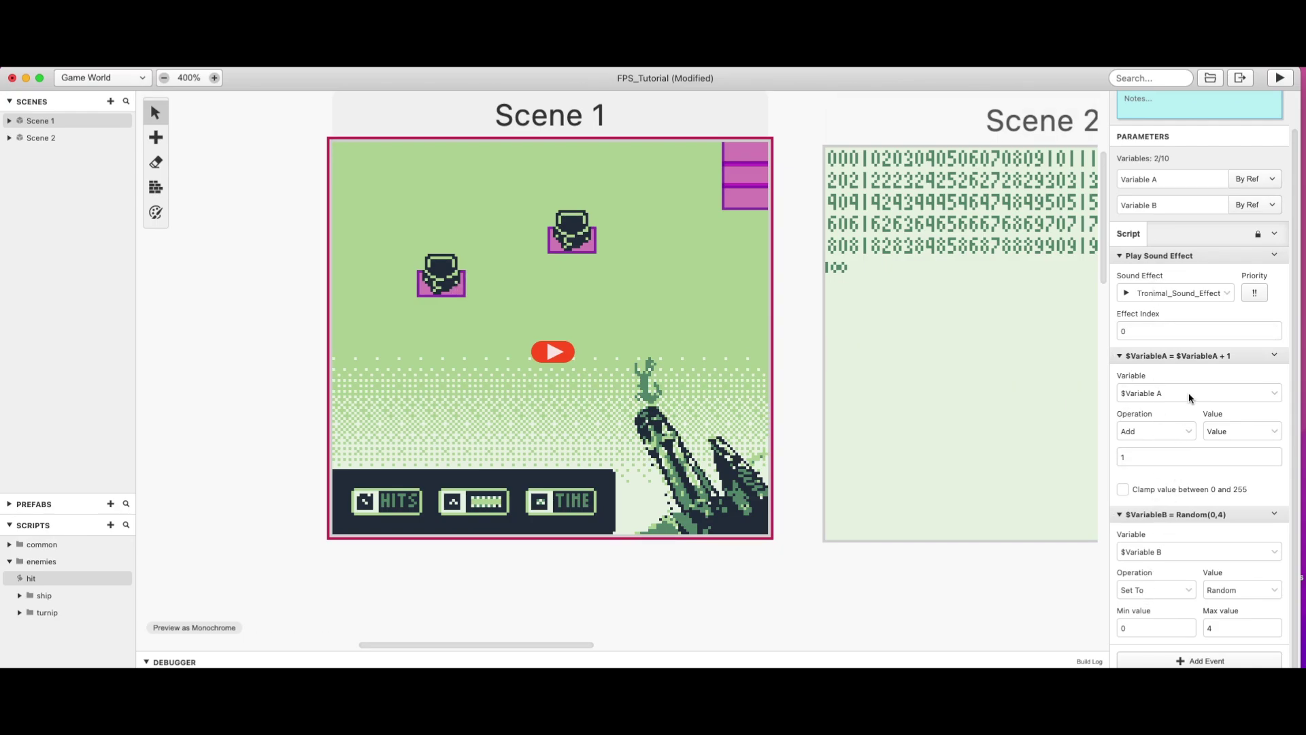
- Select the Alien 1 actor in Scene 1 and show its On Interact script
{"action": "left_click", "coordinate": [447, 290]}
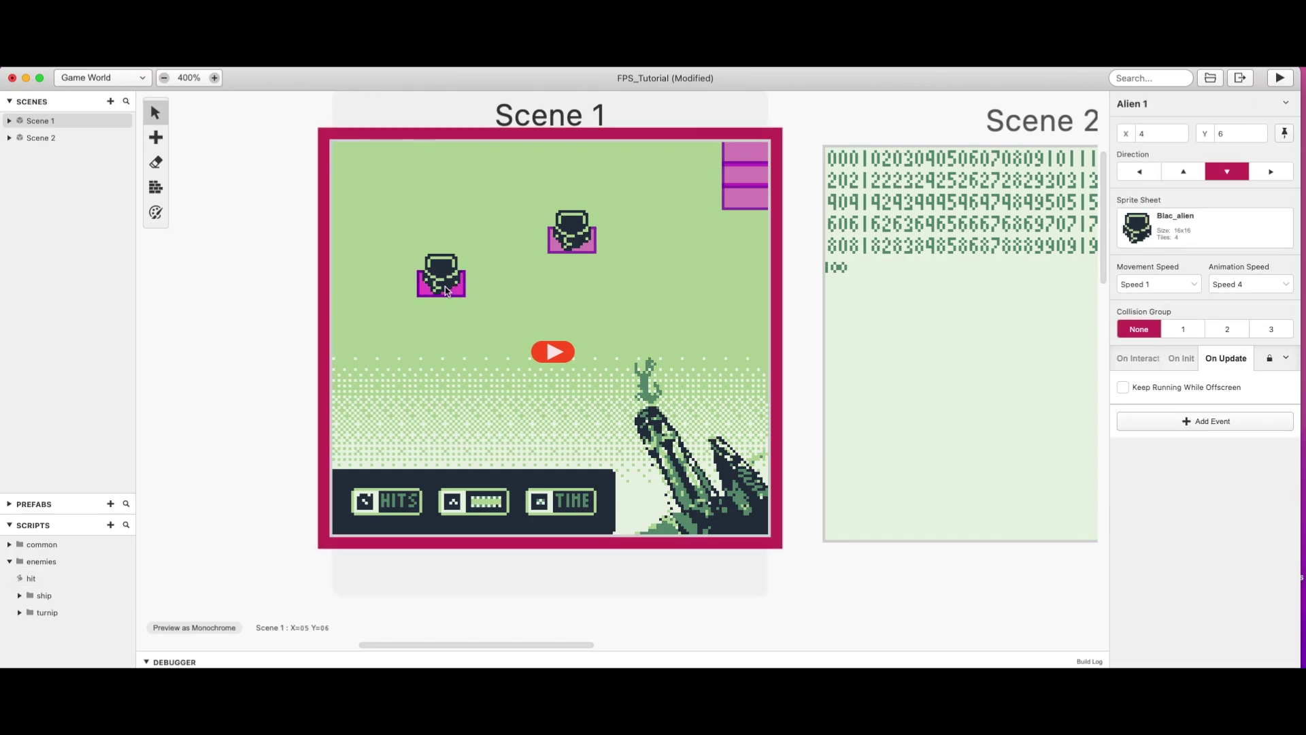
{"action": "left_click", "coordinate": [1148, 358]}
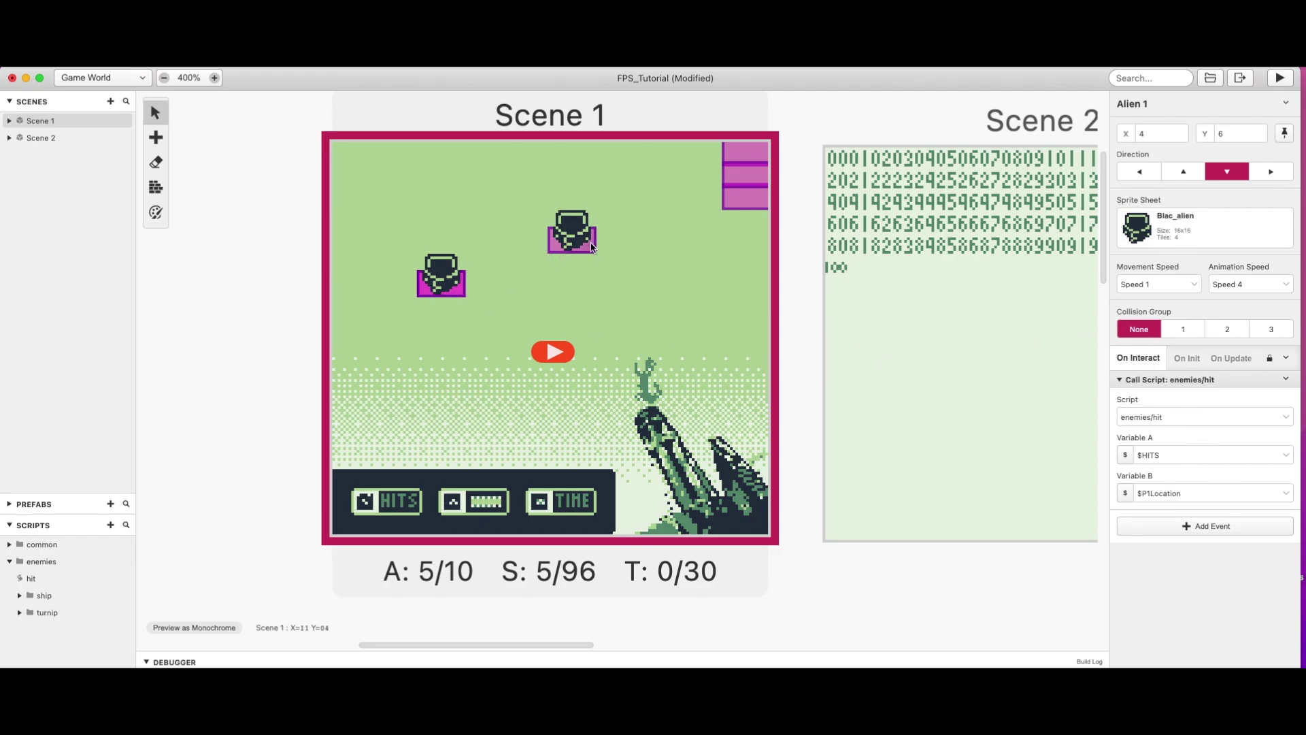
{"action": "left_click", "coordinate": [1234, 528]}
{"action": "type", "text": "ca"}
{"action": "type", "text": "l"}
{"action": "key", "text": "BackSpace"}
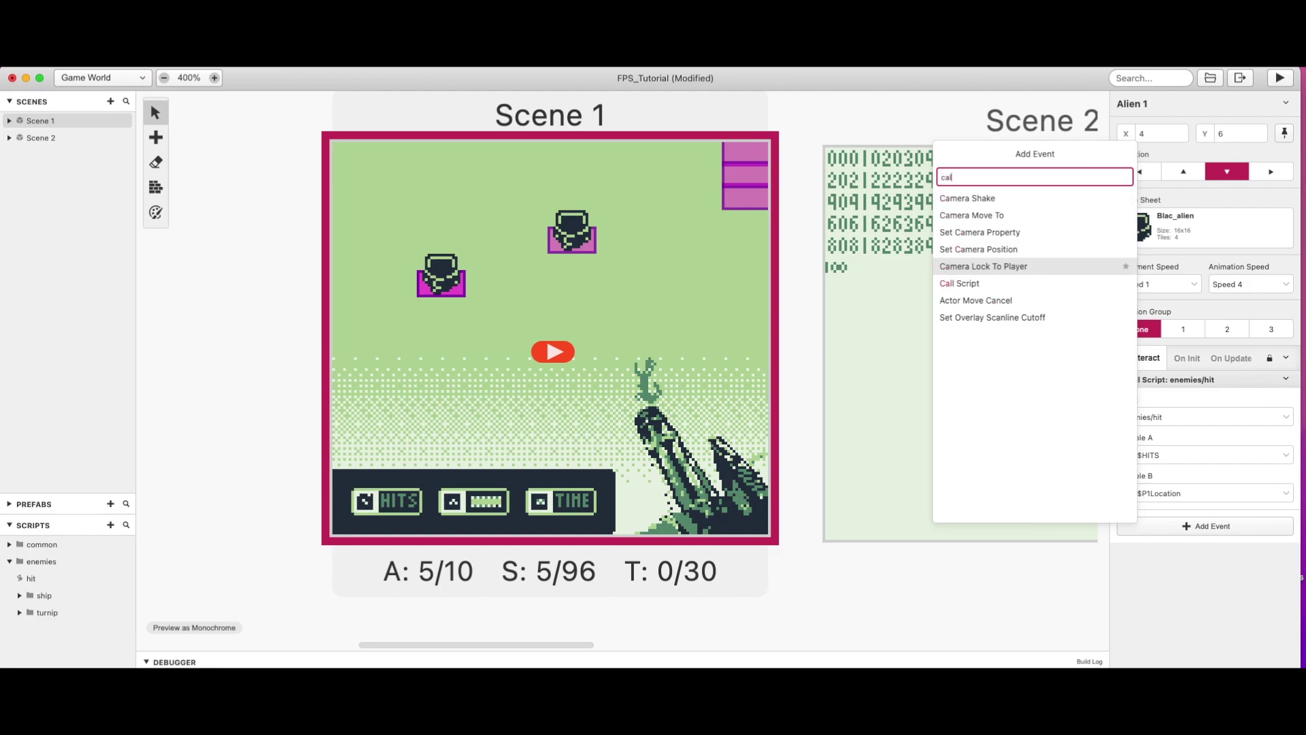
{"action": "left_click", "coordinate": [1215, 573]}
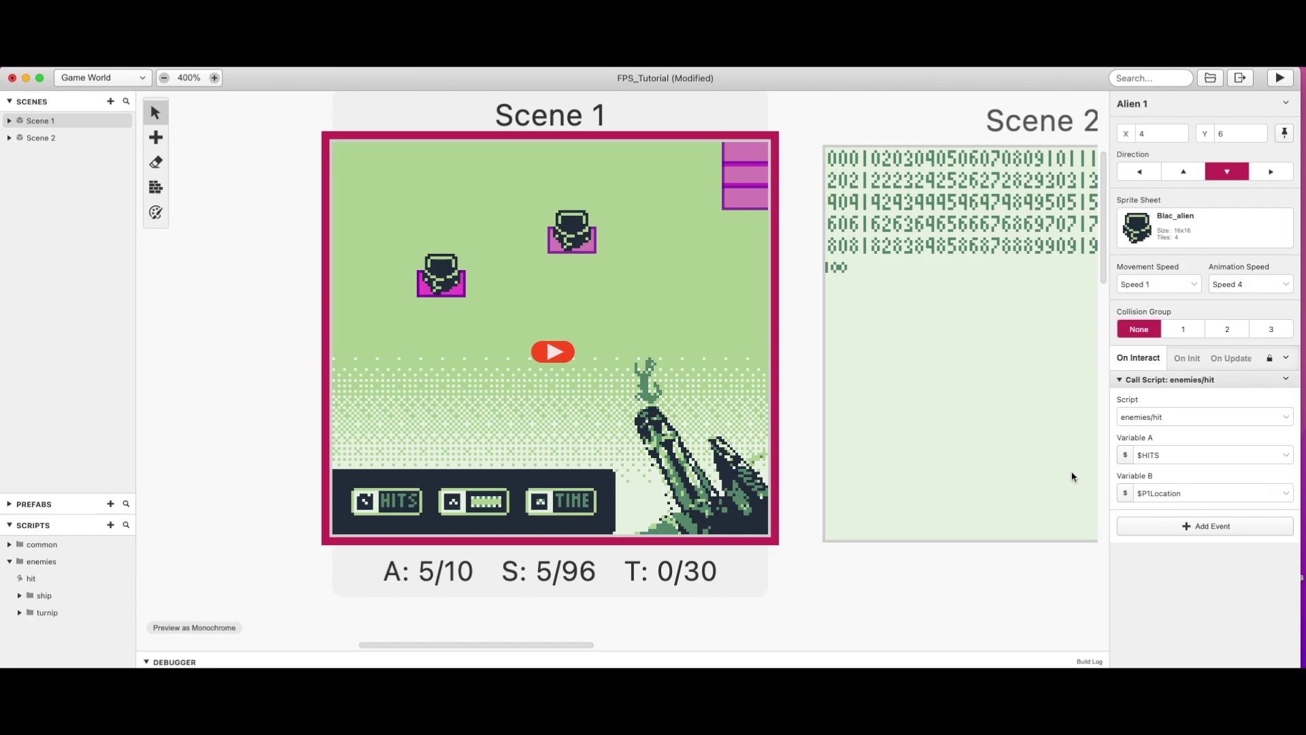
- View Alien 2's On Interact script, and move the stacked tracker actors in Scene 1 to X 18, Y 3 and X 15, Y 0
{"action": "left_click", "coordinate": [570, 248]}
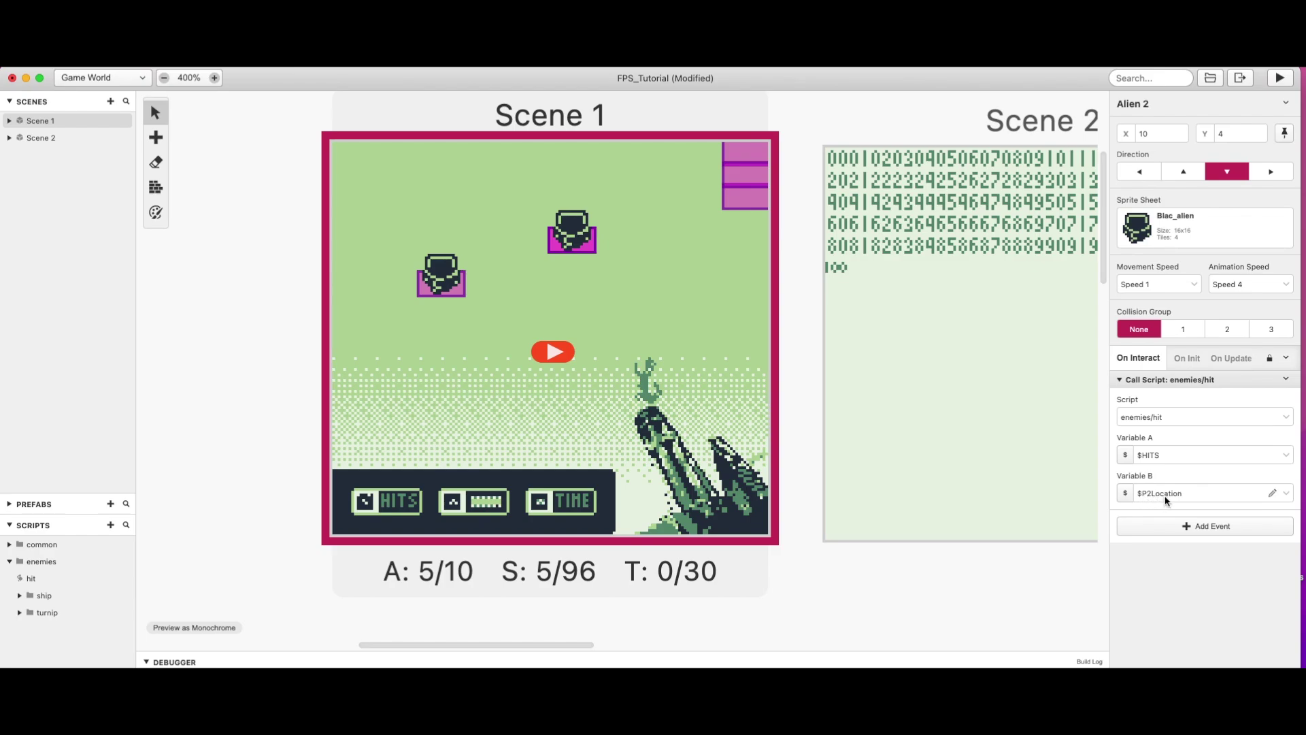
{"action": "left_click", "coordinate": [741, 202]}
{"action": "left_click_drag", "start_coordinate": [740, 202], "coordinate": [742, 214]}
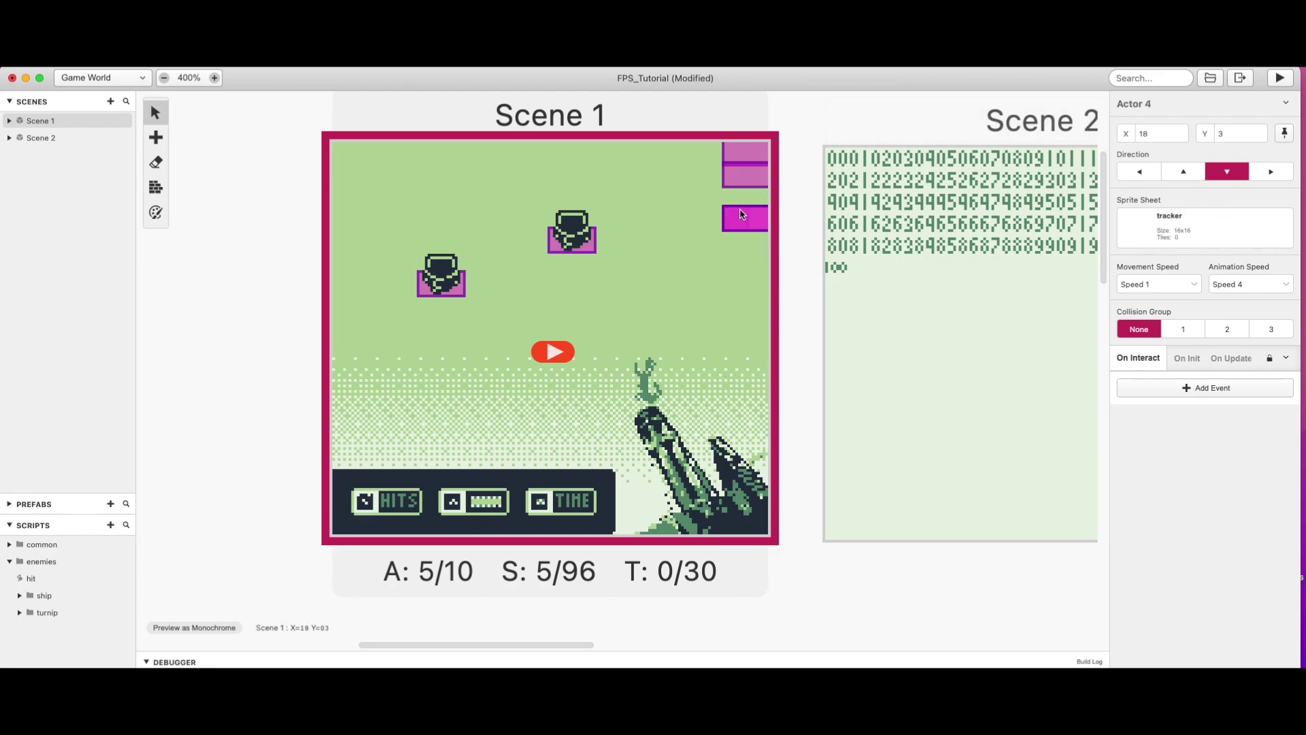
{"action": "left_click_drag", "start_coordinate": [748, 176], "coordinate": [662, 149]}
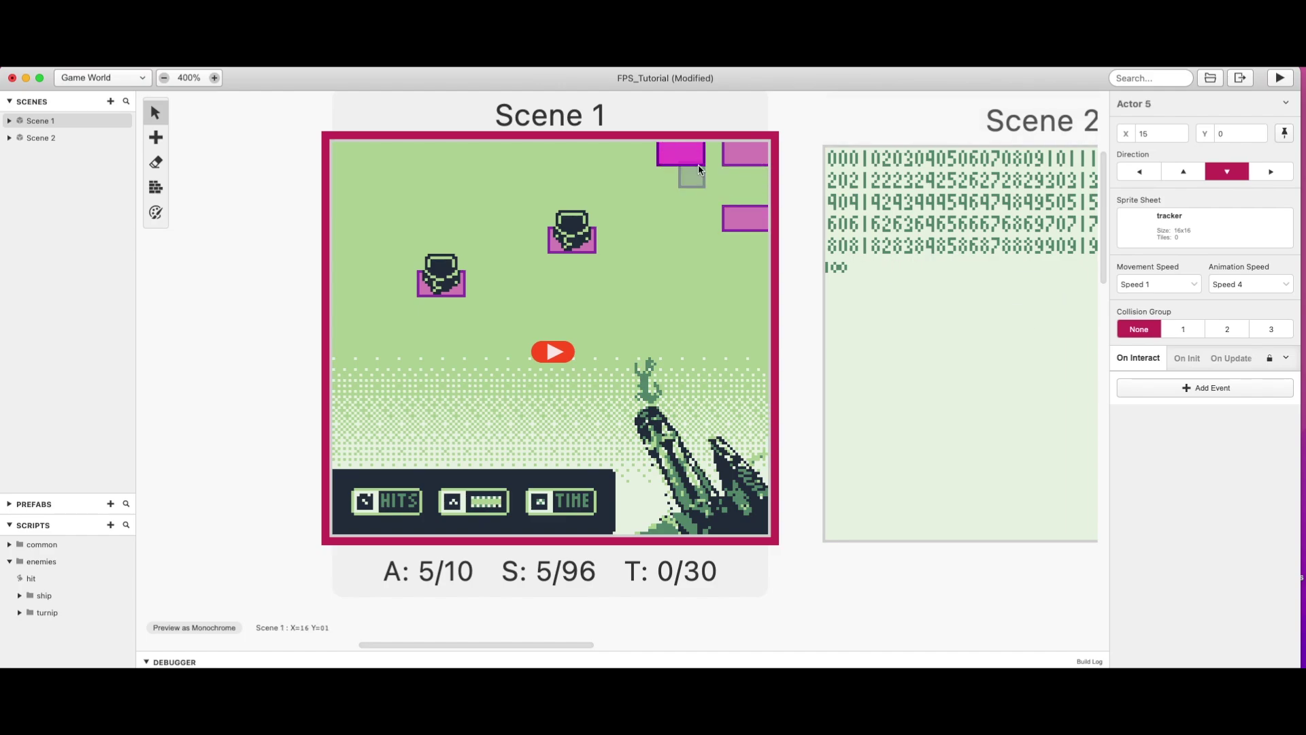
- Show Actor 3's On Update script and expand the Move Player 1 Around group and its random $P1Location event to examine them
{"action": "left_click", "coordinate": [745, 225]}
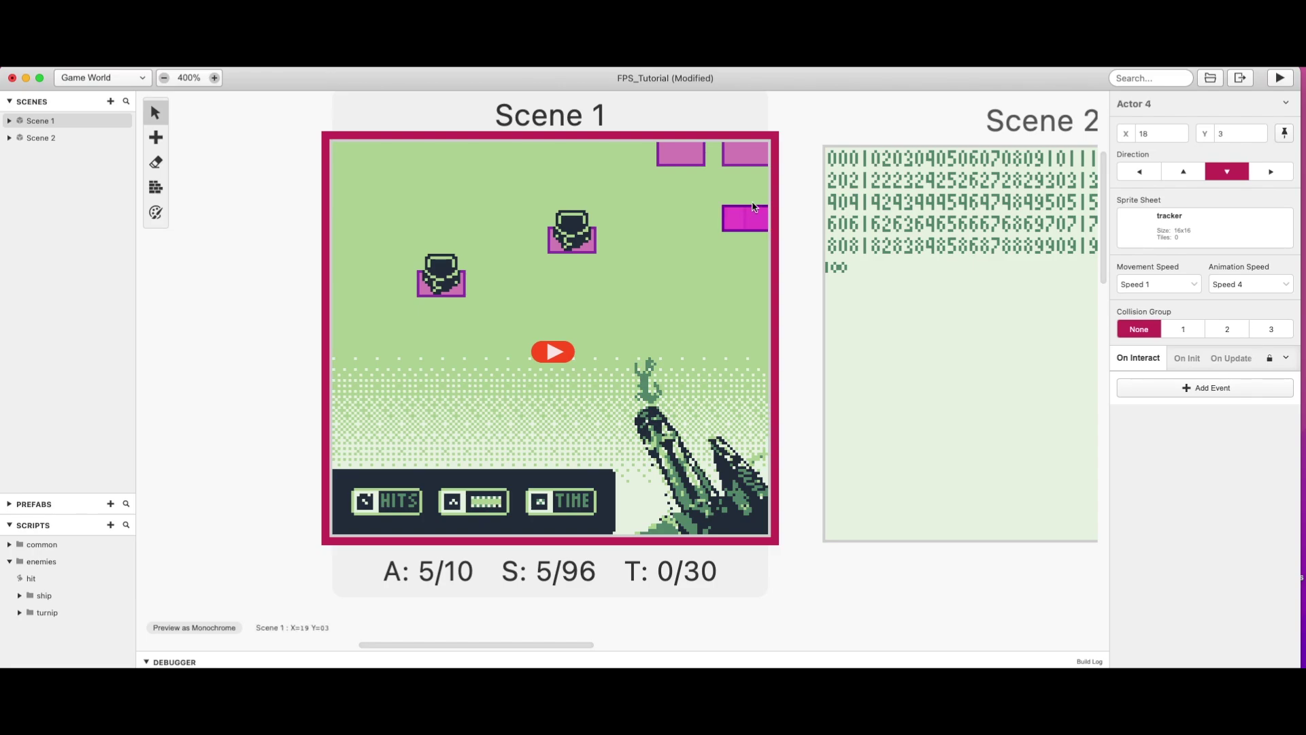
{"action": "left_click", "coordinate": [749, 153]}
{"action": "left_click", "coordinate": [1224, 357]}
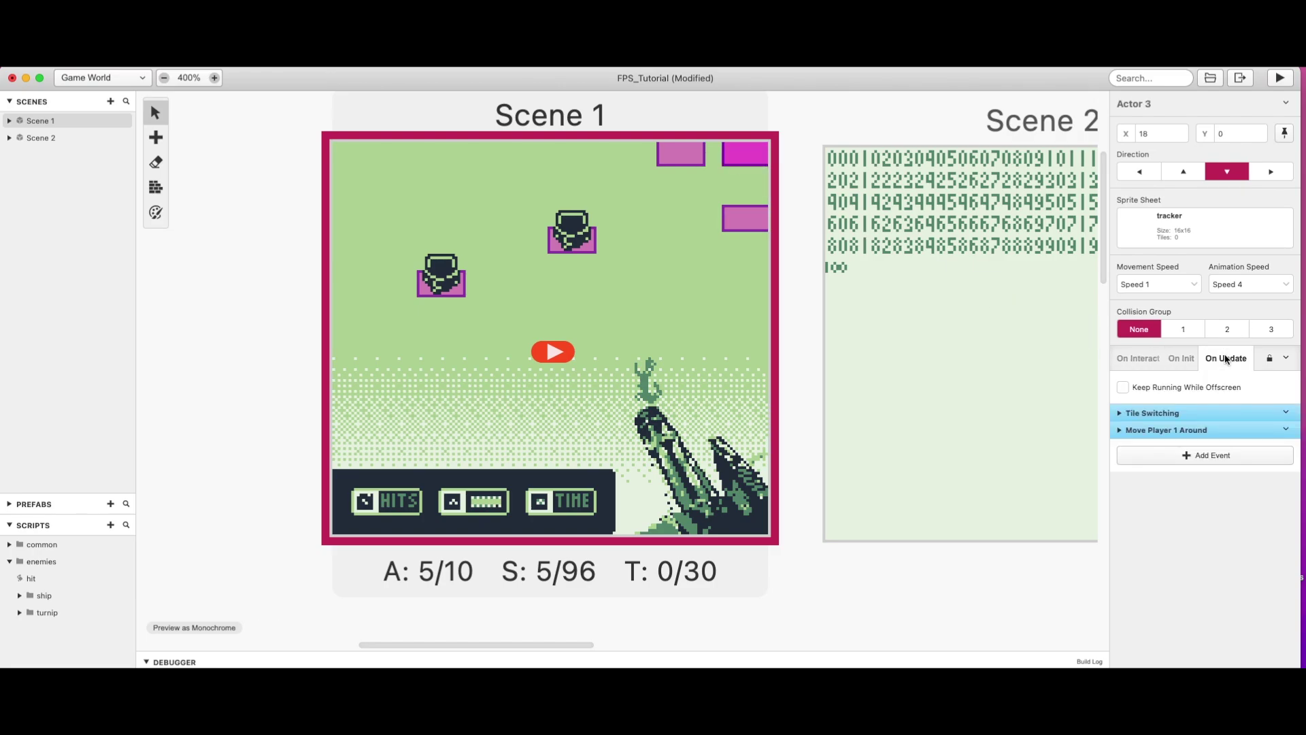
{"action": "left_click", "coordinate": [1121, 431]}
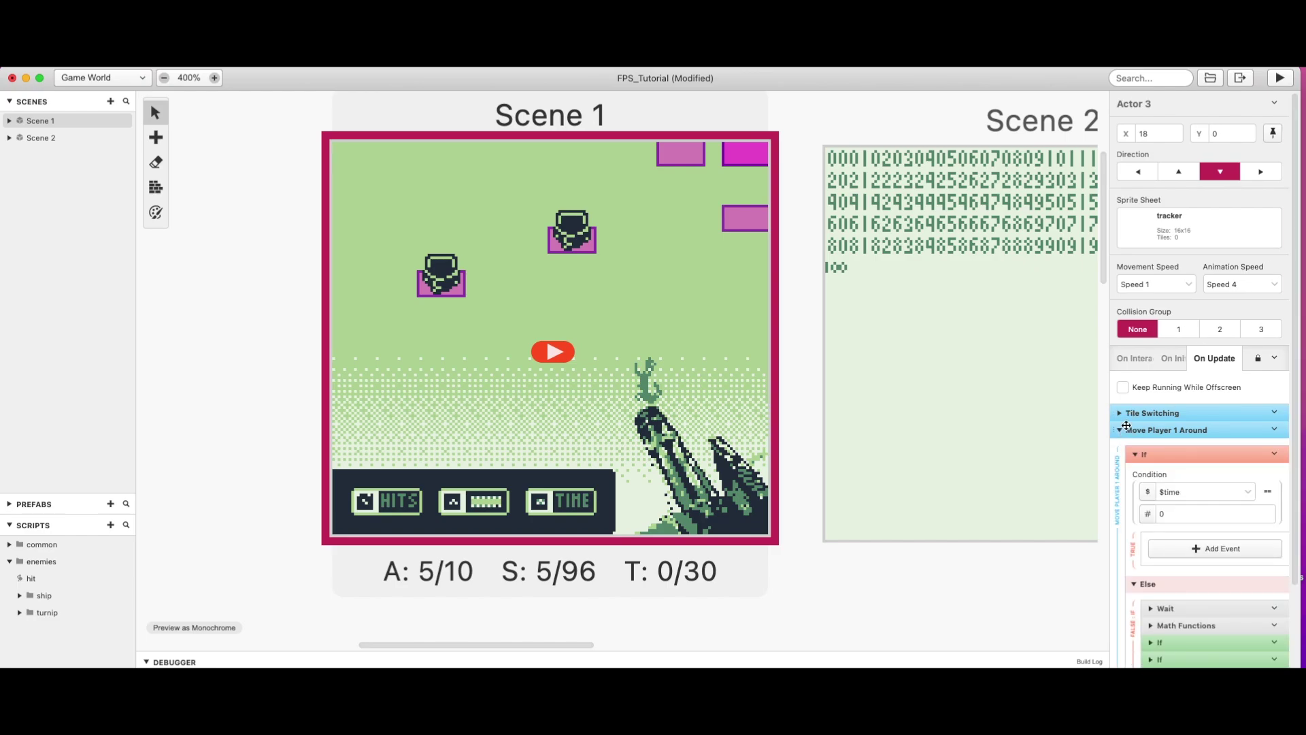
{"action": "scroll", "coordinate": [1211, 453], "scroll_direction": "down", "scroll_amount": 3}
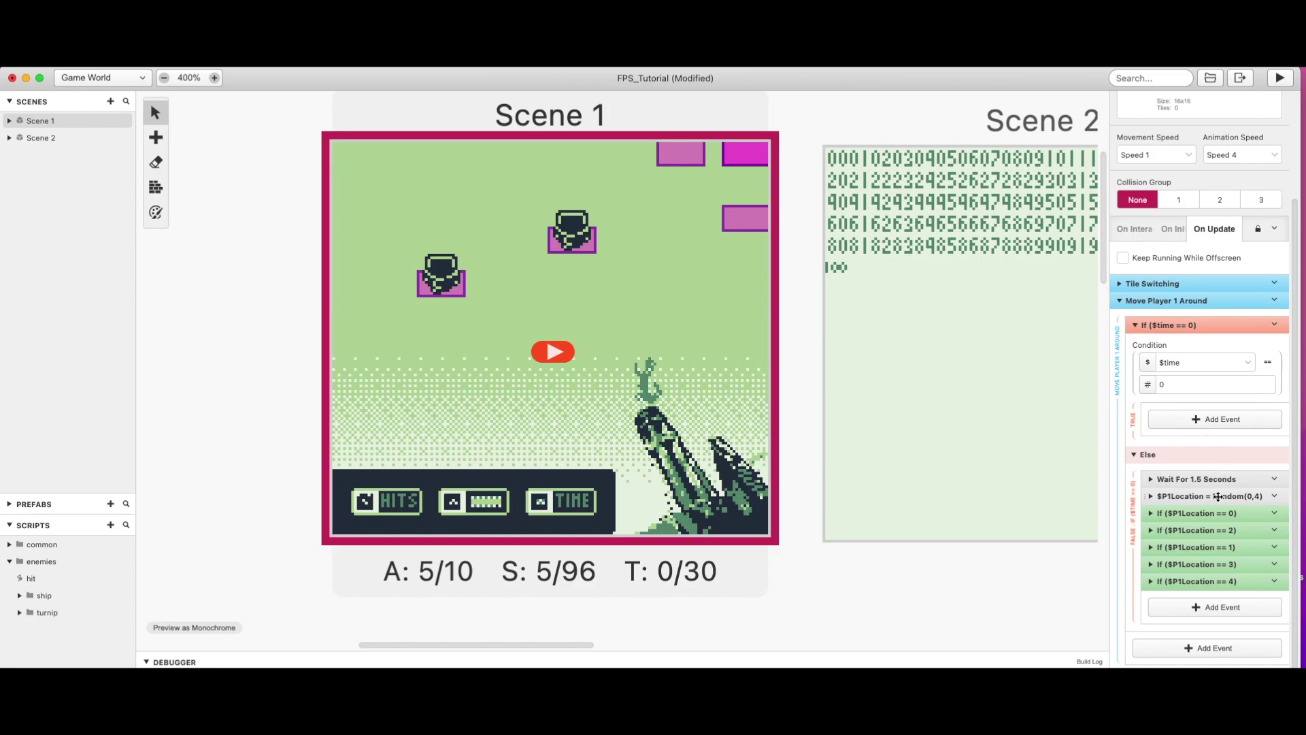
{"action": "scroll", "coordinate": [1224, 454], "scroll_direction": "down", "scroll_amount": 1}
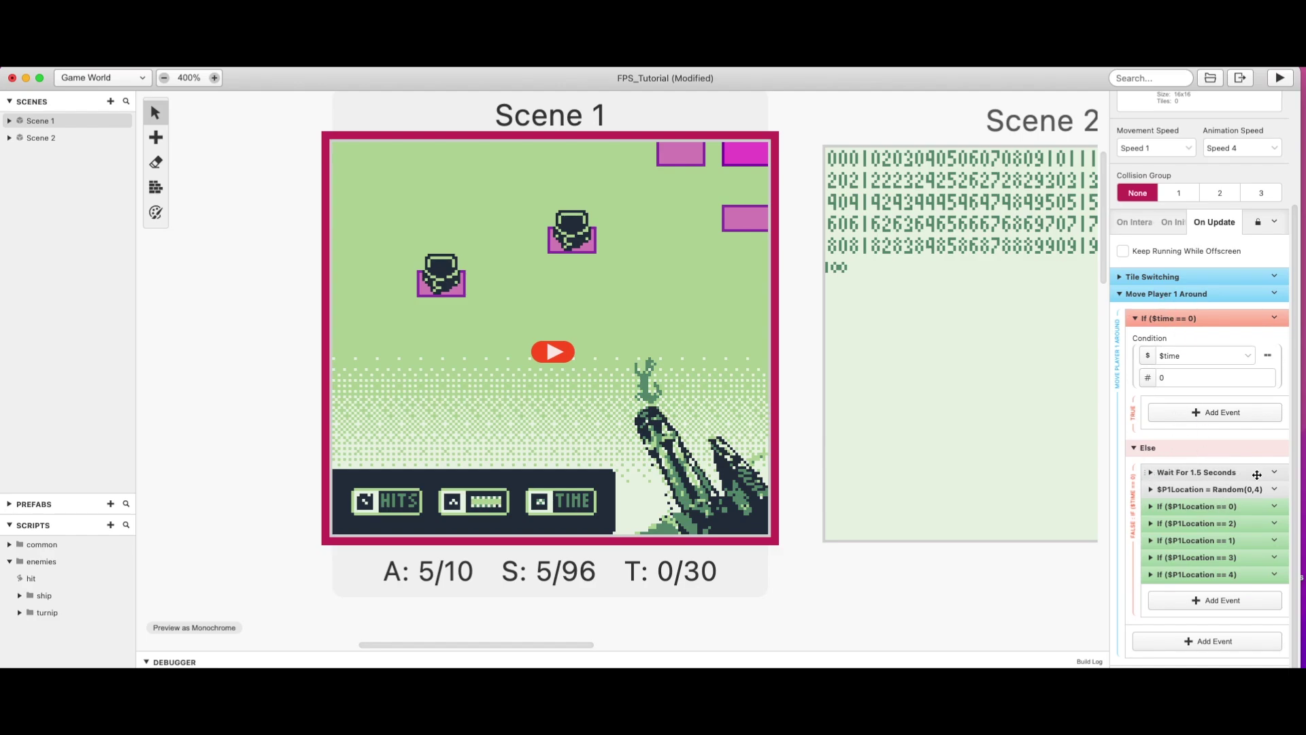
{"action": "left_click", "coordinate": [1155, 492]}
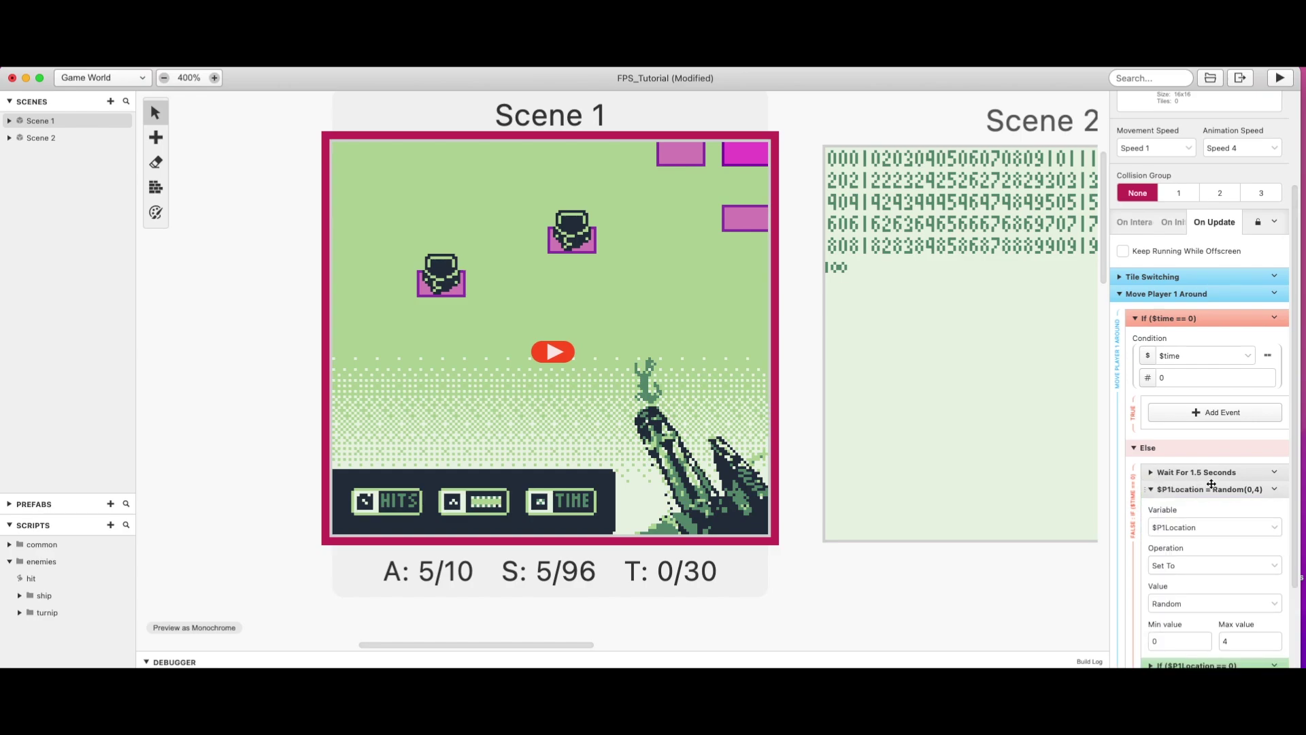
- Expand the $P1Location == 2 and $P1Location == 1 conditions to examine the positions they assign to Alien 1
{"action": "scroll", "coordinate": [1228, 491], "scroll_direction": "down", "scroll_amount": 5}
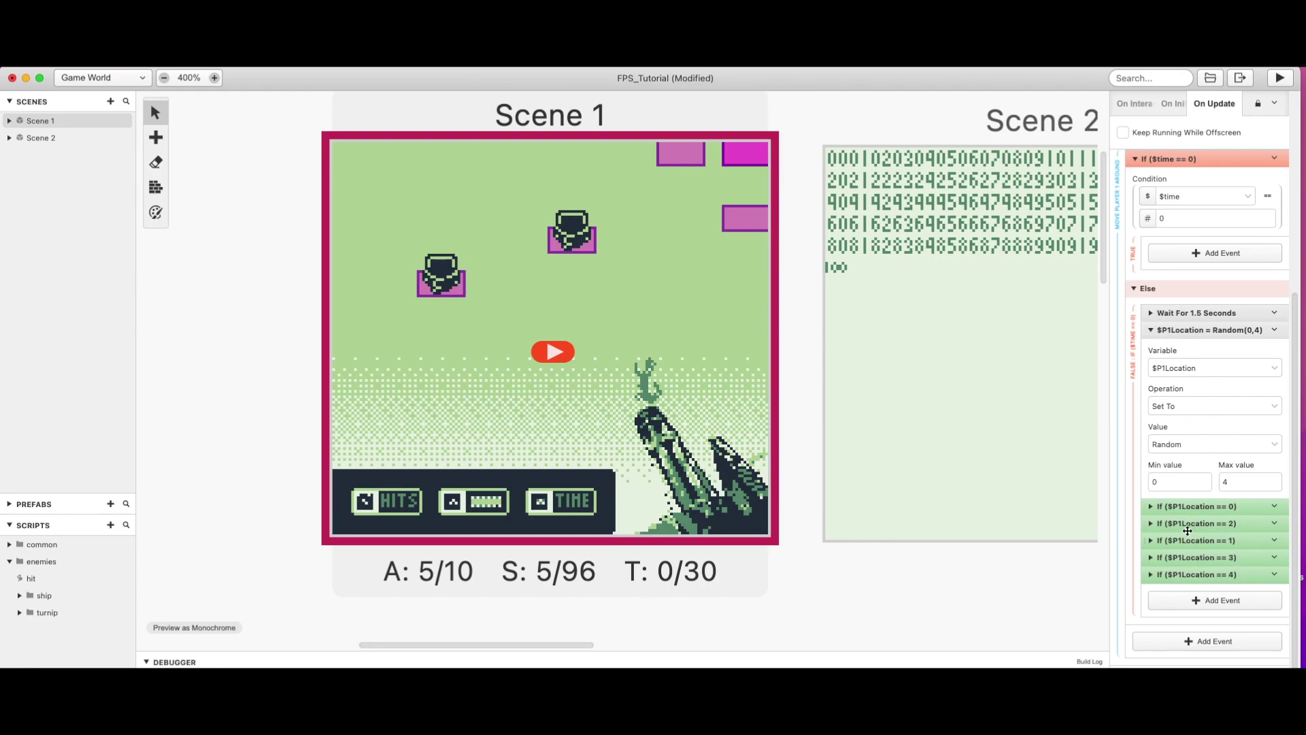
{"action": "left_click", "coordinate": [1151, 524]}
{"action": "scroll", "coordinate": [1191, 553], "scroll_direction": "down", "scroll_amount": 5}
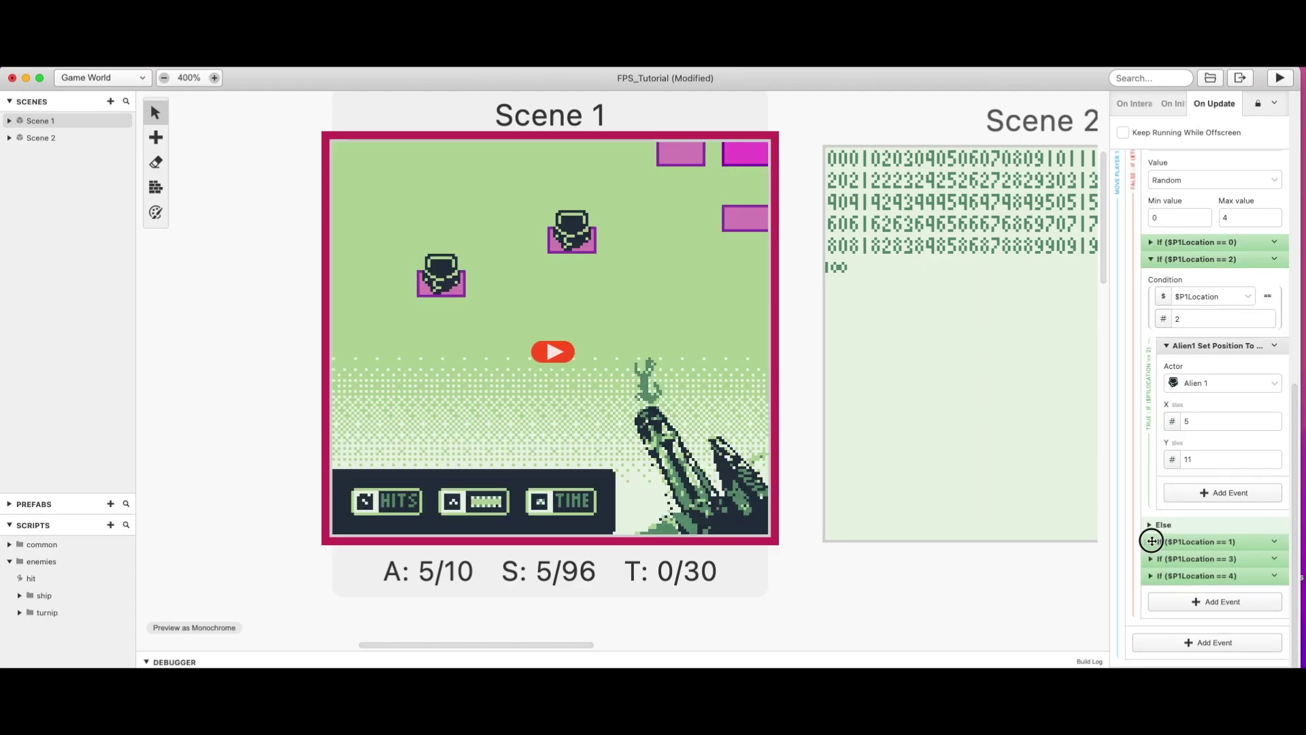
{"action": "left_click", "coordinate": [1151, 540]}
{"action": "scroll", "coordinate": [1217, 554], "scroll_direction": "down", "scroll_amount": 3}
{"action": "scroll", "coordinate": [1198, 508], "scroll_direction": "down", "scroll_amount": 3}
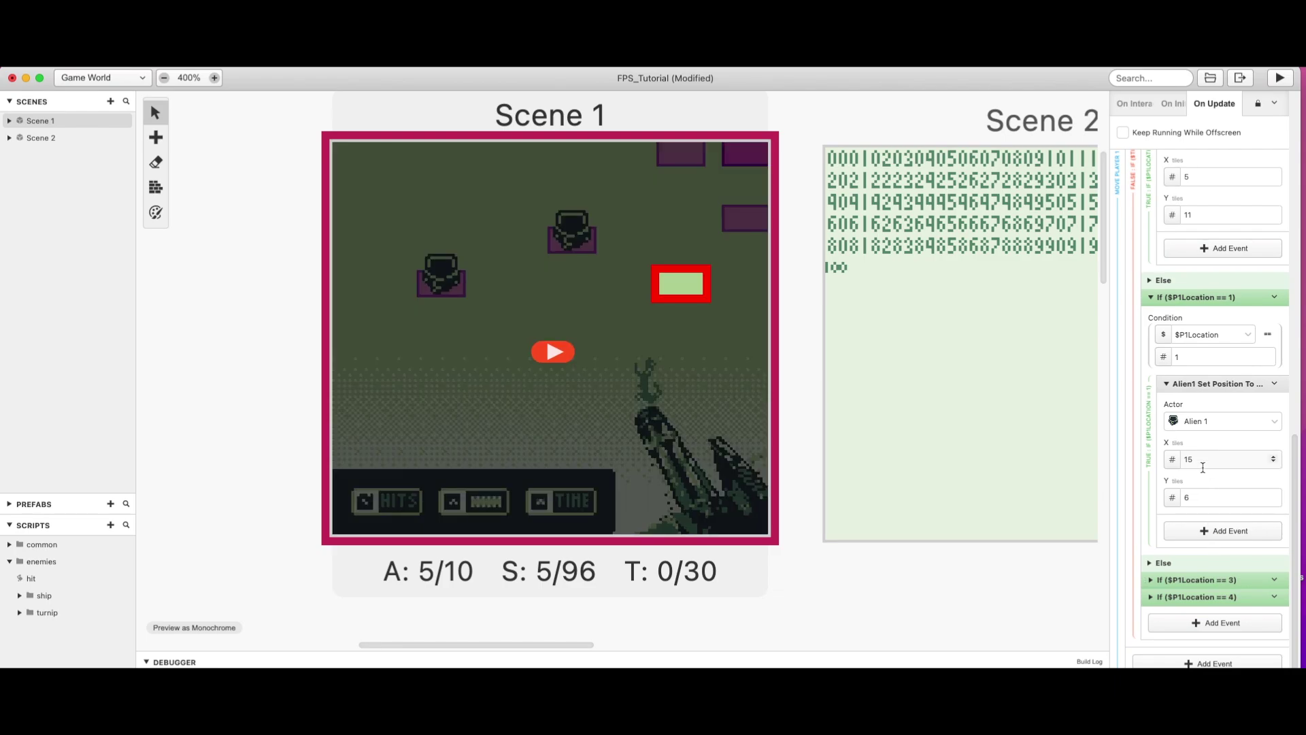
{"action": "left_click", "coordinate": [1213, 625]}
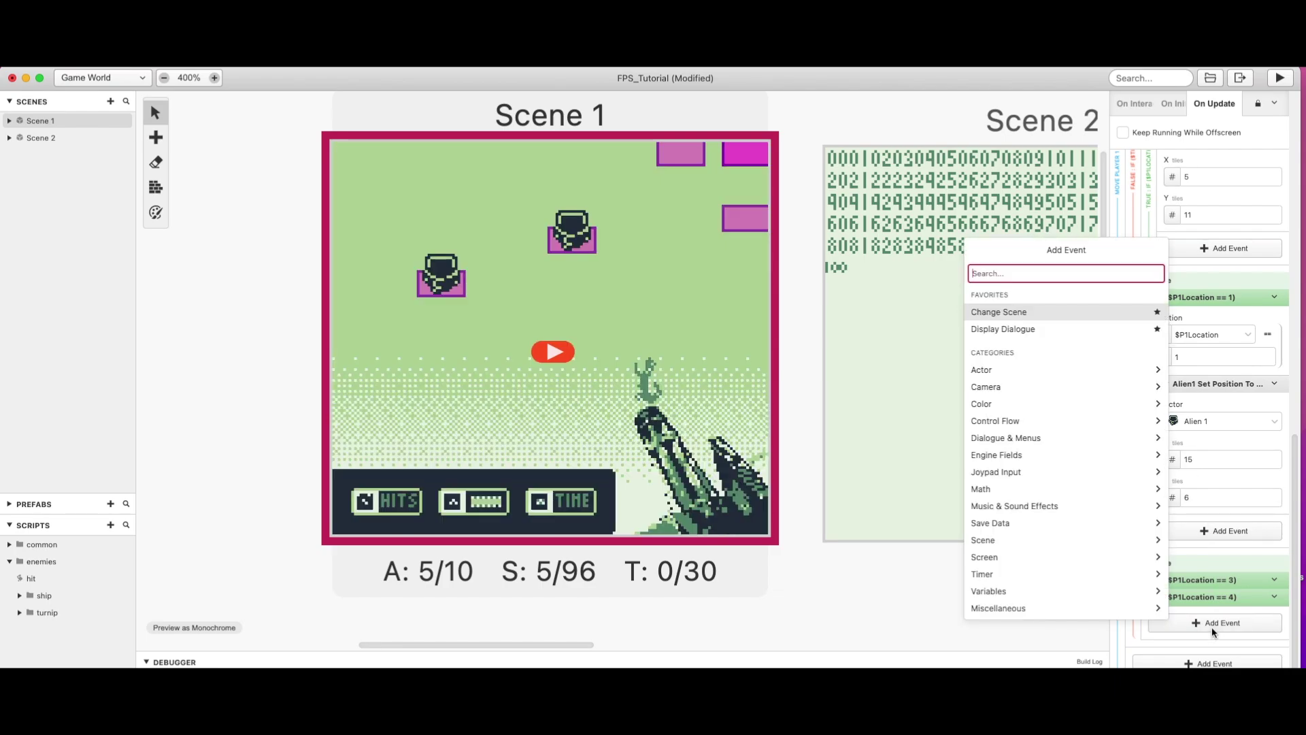
{"action": "type", "text": "var compar"}
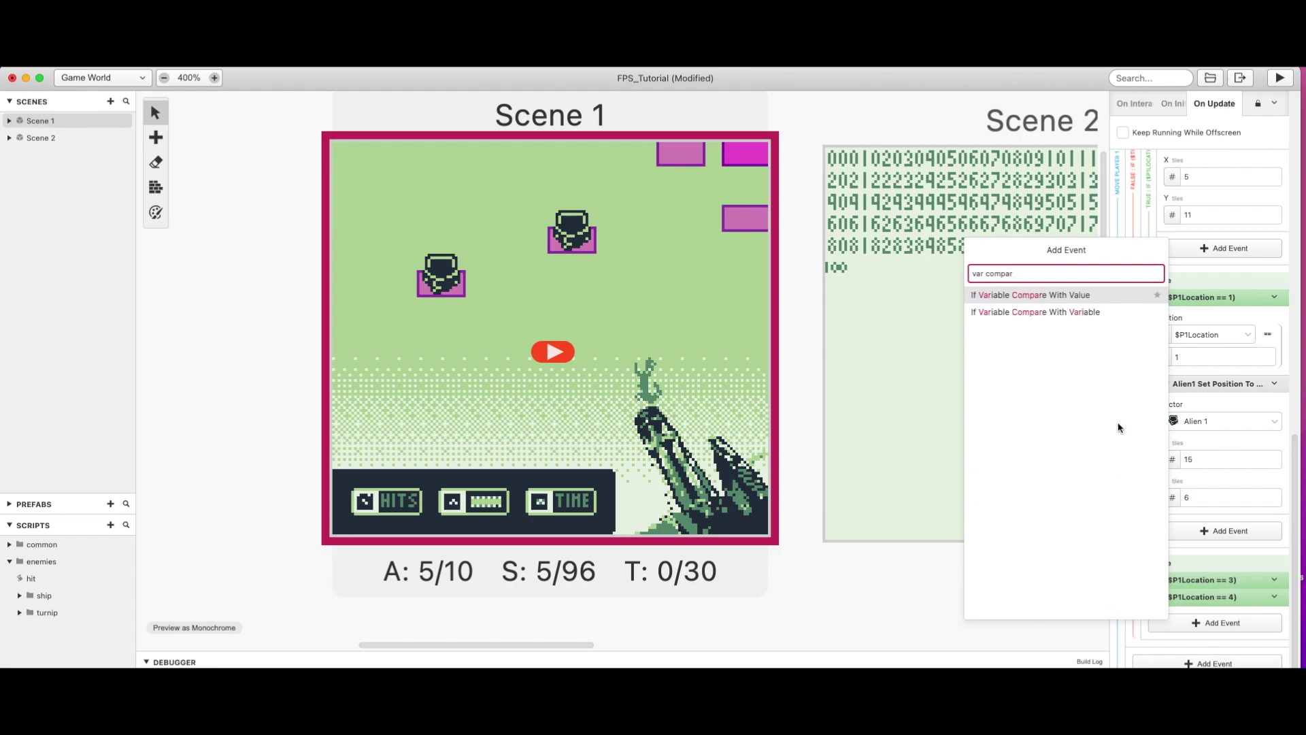
{"action": "left_click", "coordinate": [1264, 320]}
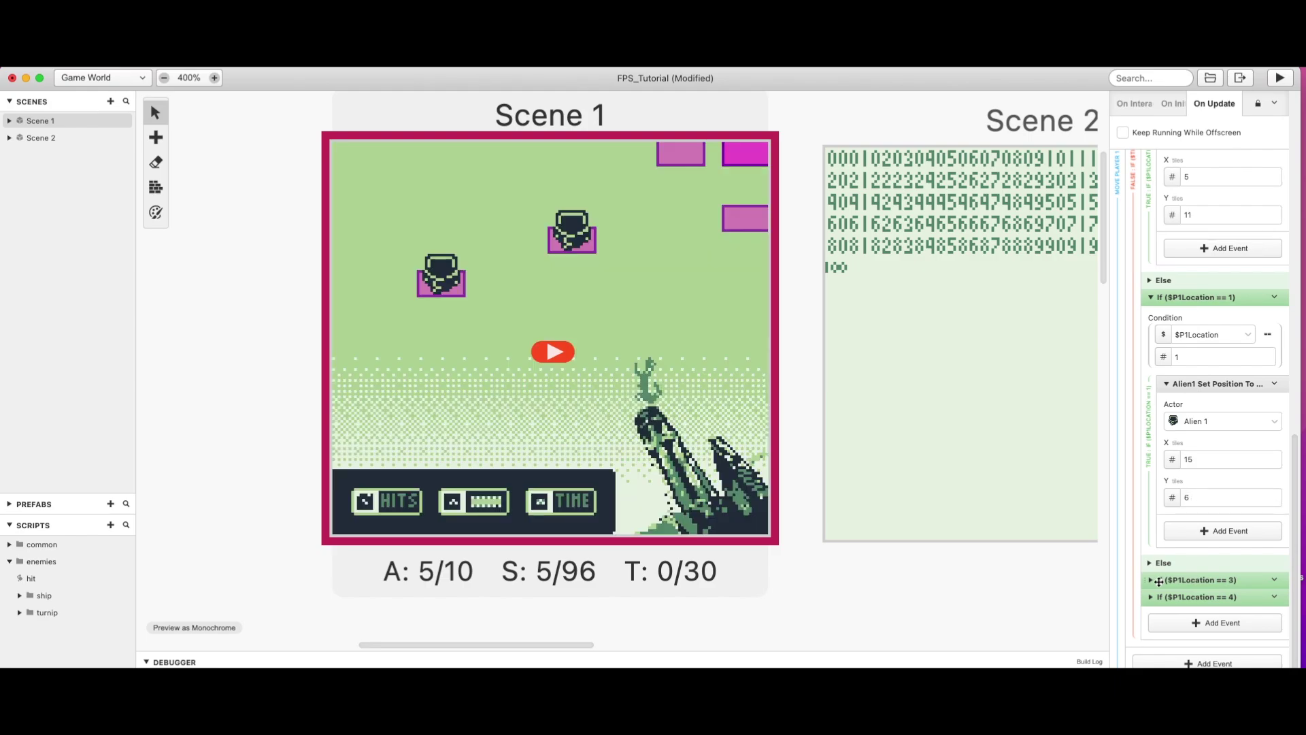
- Expand the $P1Location == 3 and $P1Location == 4 conditions to examine their Alien 1 positions
{"action": "left_click", "coordinate": [1187, 581]}
{"action": "scroll", "coordinate": [1197, 517], "scroll_direction": "down", "scroll_amount": 5}
{"action": "left_click", "coordinate": [1155, 573]}
{"action": "scroll", "coordinate": [1217, 639], "scroll_direction": "down", "scroll_amount": 2}
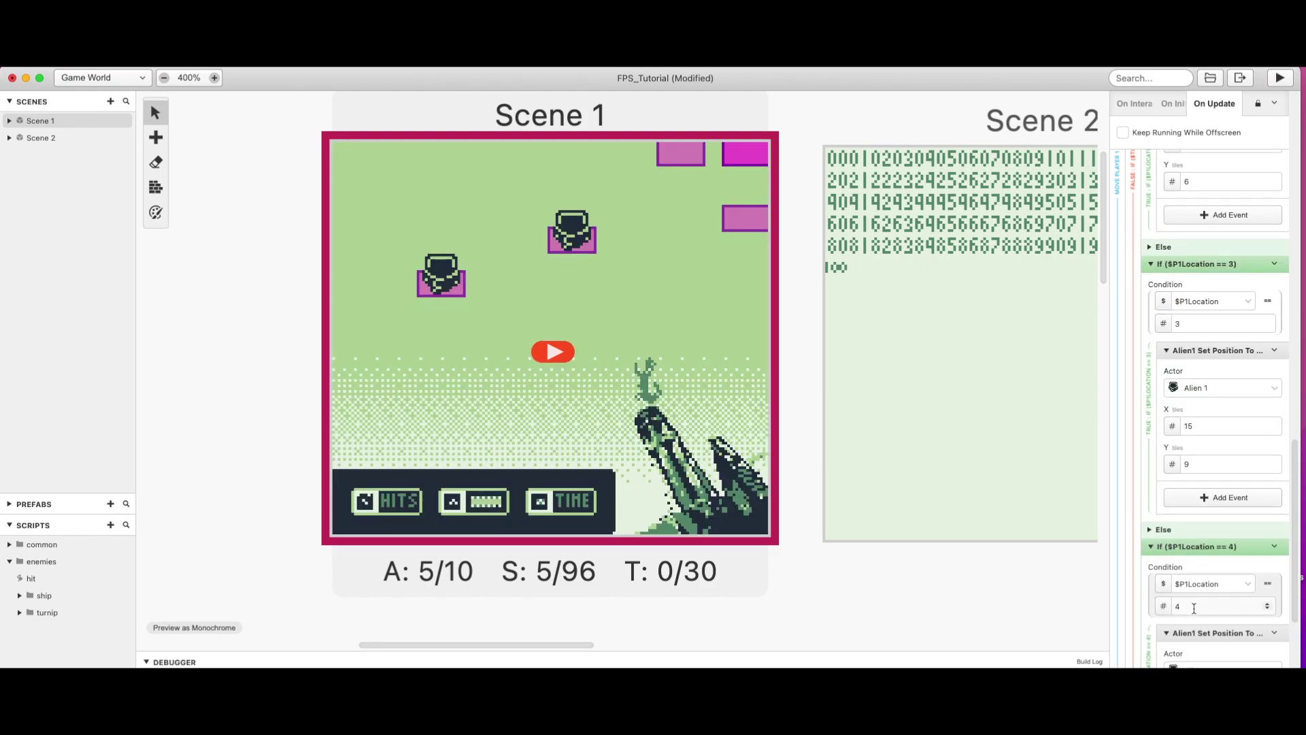
- Collapse all the open $P1Location conditions and the random $P1Location event in Actor 3's script
{"action": "left_click", "coordinate": [1151, 264]}
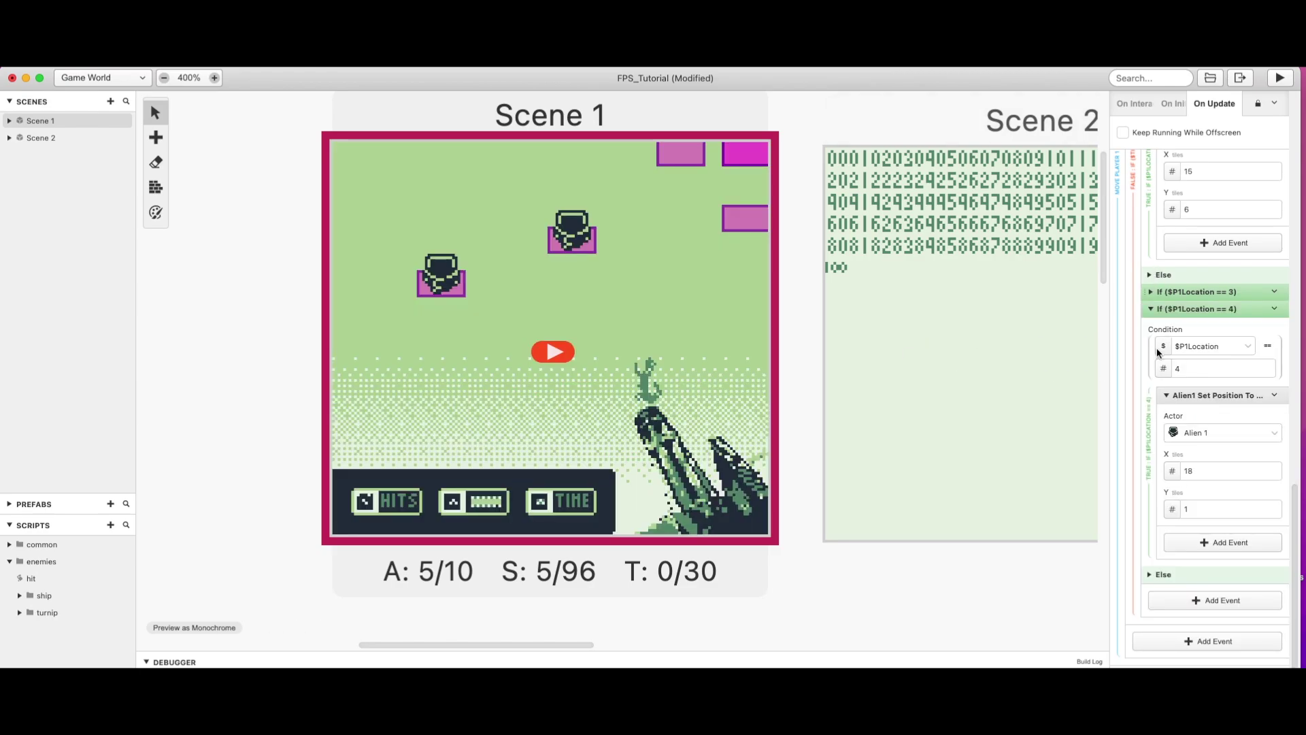
{"action": "left_click", "coordinate": [1151, 309]}
{"action": "left_click", "coordinate": [1154, 280]}
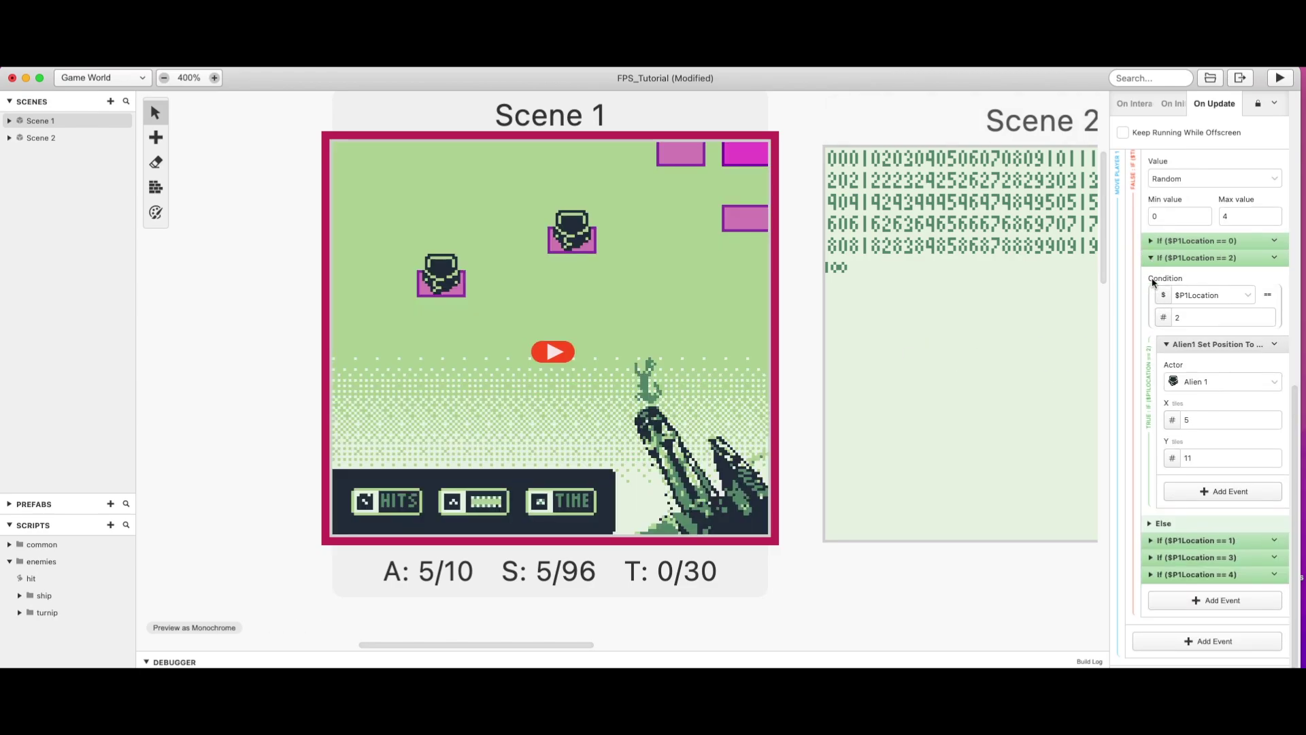
{"action": "left_click", "coordinate": [1155, 264]}
{"action": "left_click", "coordinate": [1152, 324]}
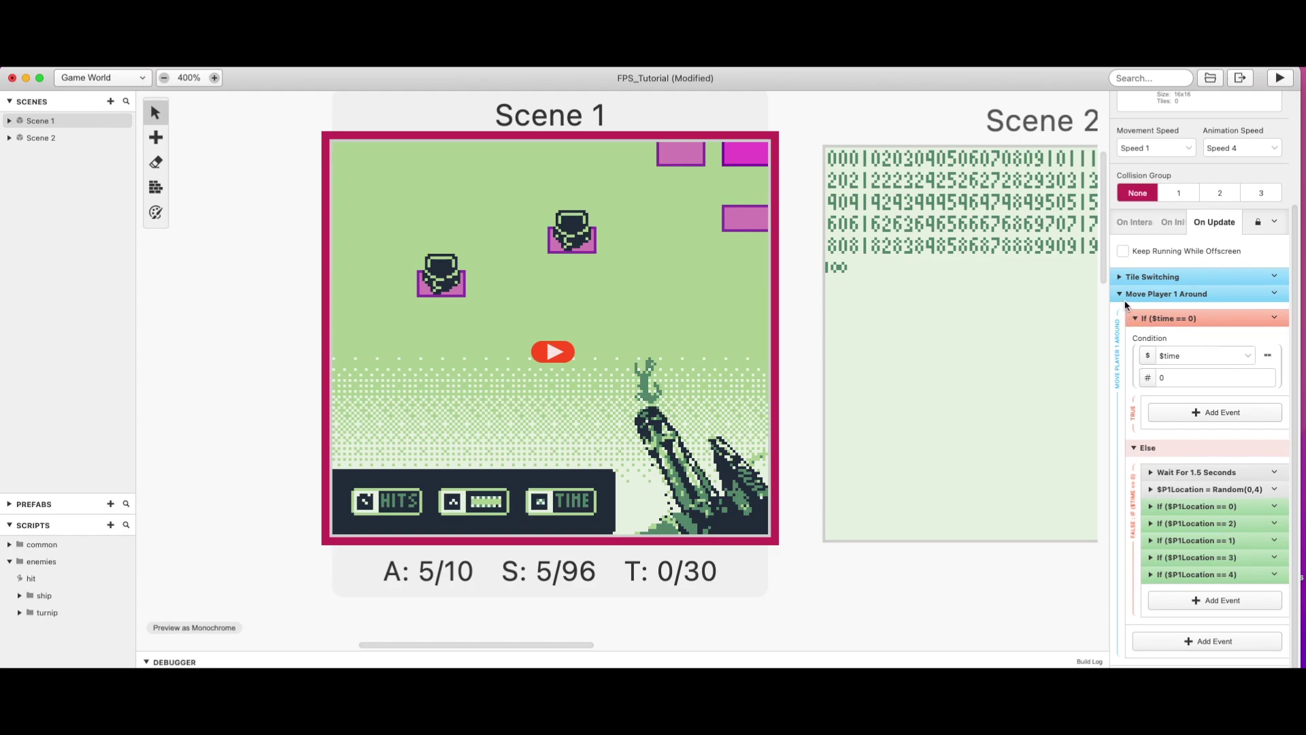
- Check Actor 4's On Update script, and examine the $time condition in Actor 5's Move Player 2 Around group before collapsing it
{"action": "left_click", "coordinate": [757, 222]}
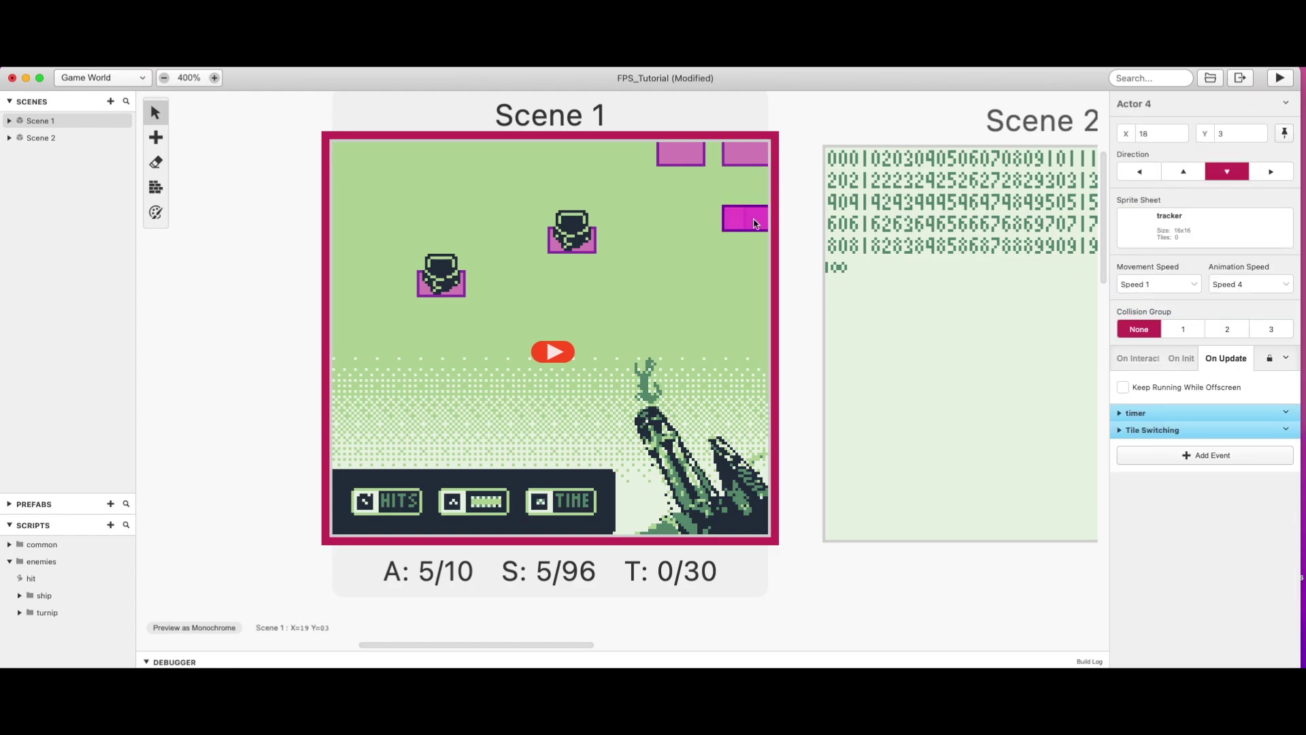
{"action": "left_click", "coordinate": [681, 153]}
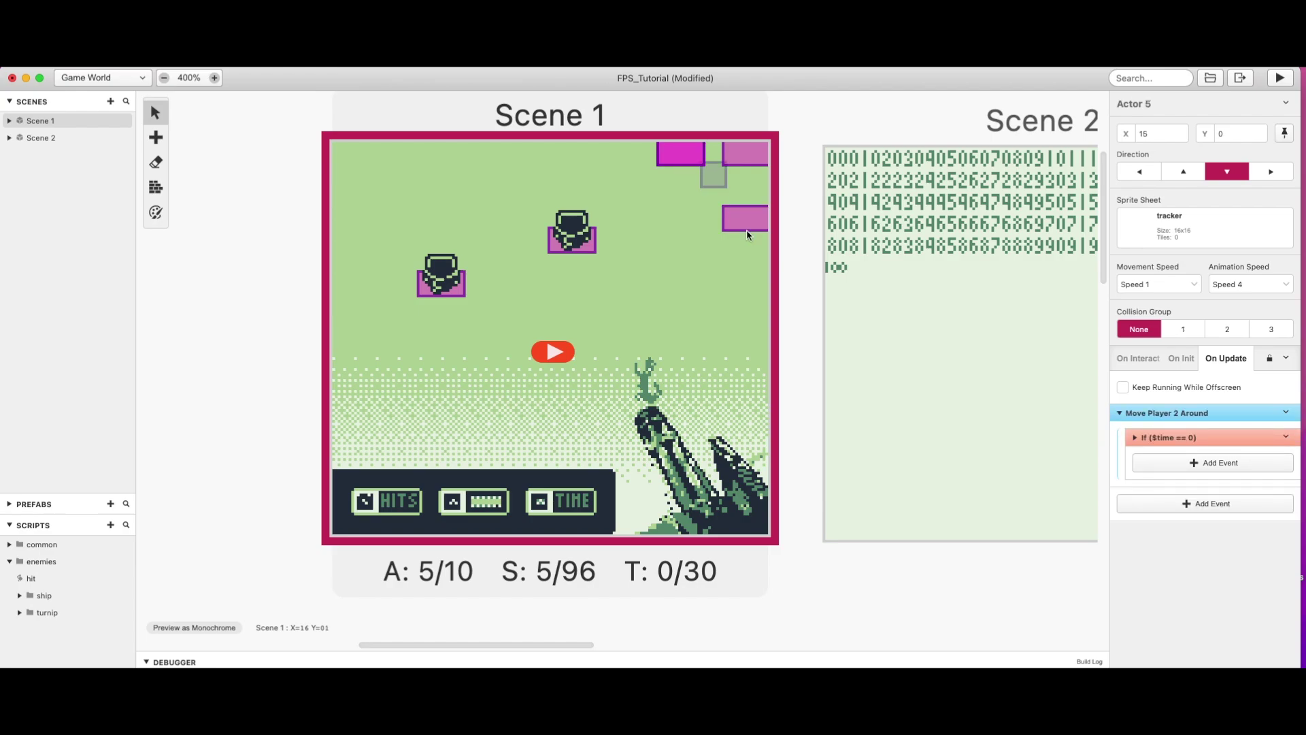
{"action": "left_click", "coordinate": [1137, 434]}
{"action": "scroll", "coordinate": [1191, 442], "scroll_direction": "down", "scroll_amount": 3}
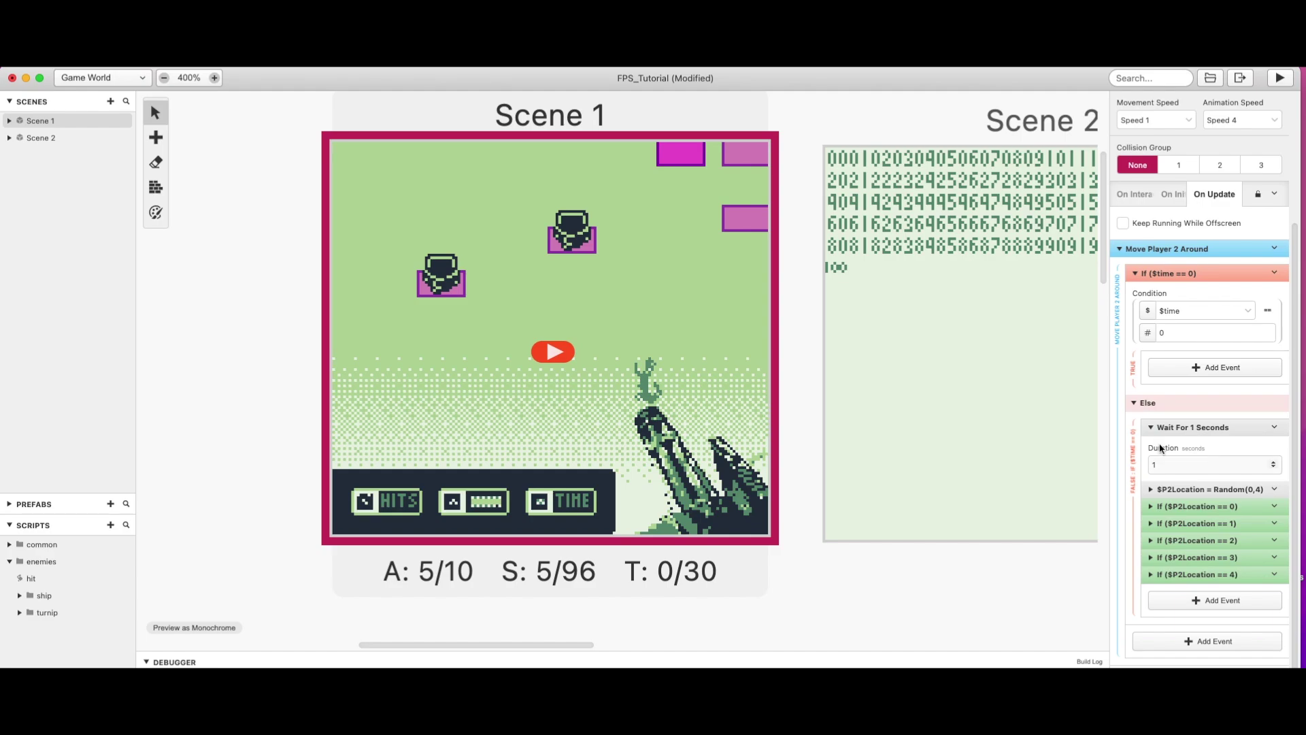
{"action": "left_click", "coordinate": [1136, 274]}
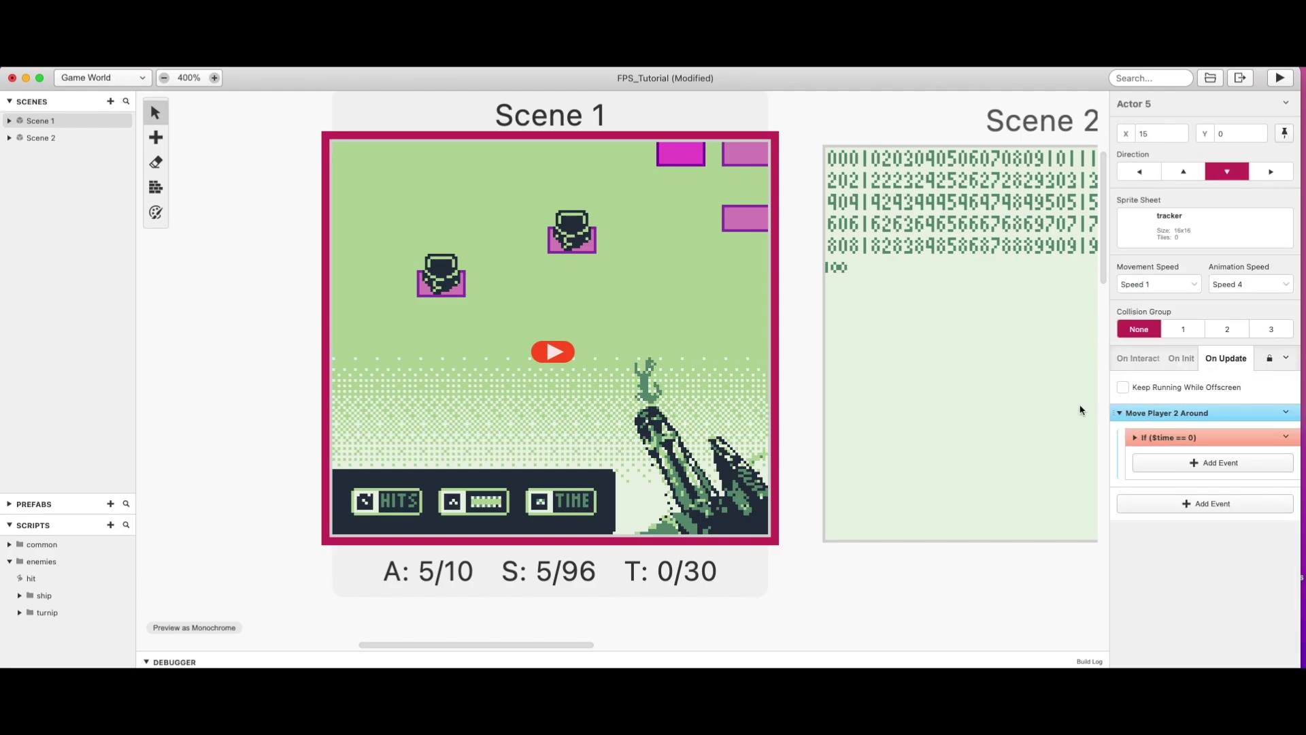
- Select Scene 1 and collapse the Firing group in its On Init script
{"action": "left_click", "coordinate": [780, 297]}
{"action": "left_click", "coordinate": [756, 297]}
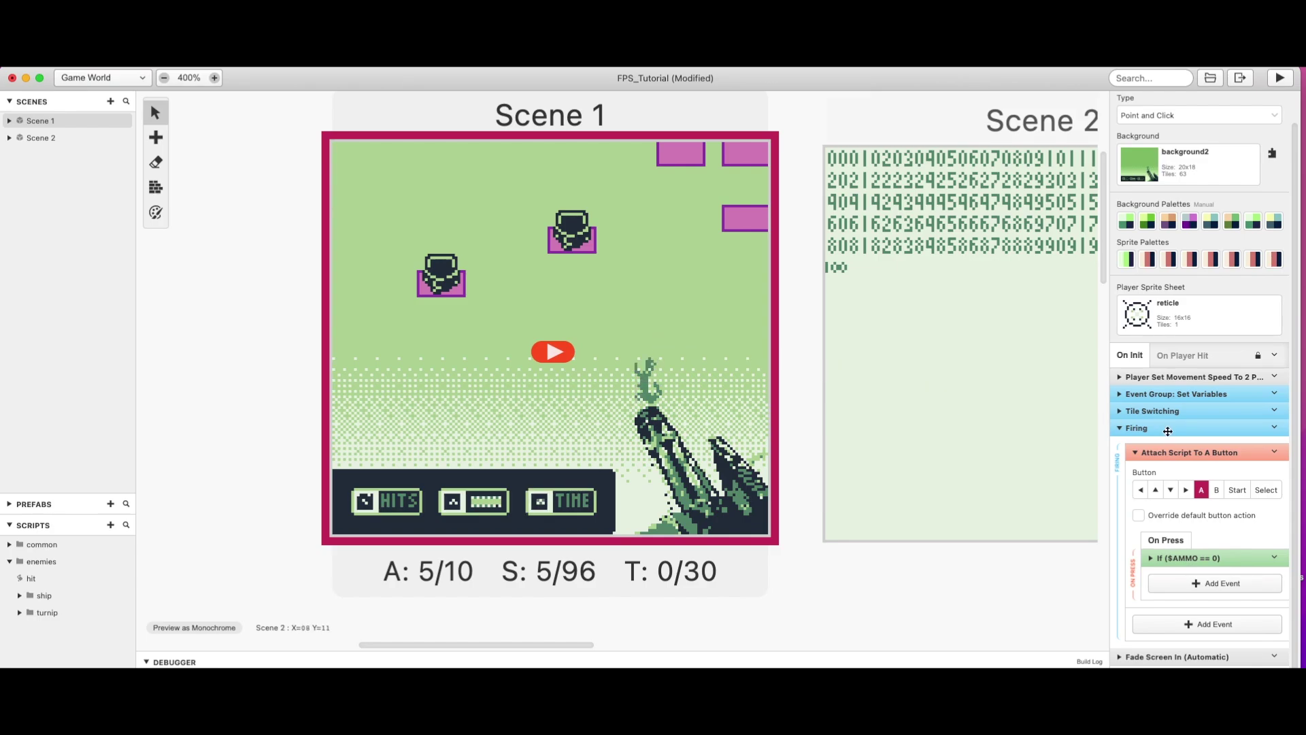
{"action": "left_click", "coordinate": [1119, 427]}
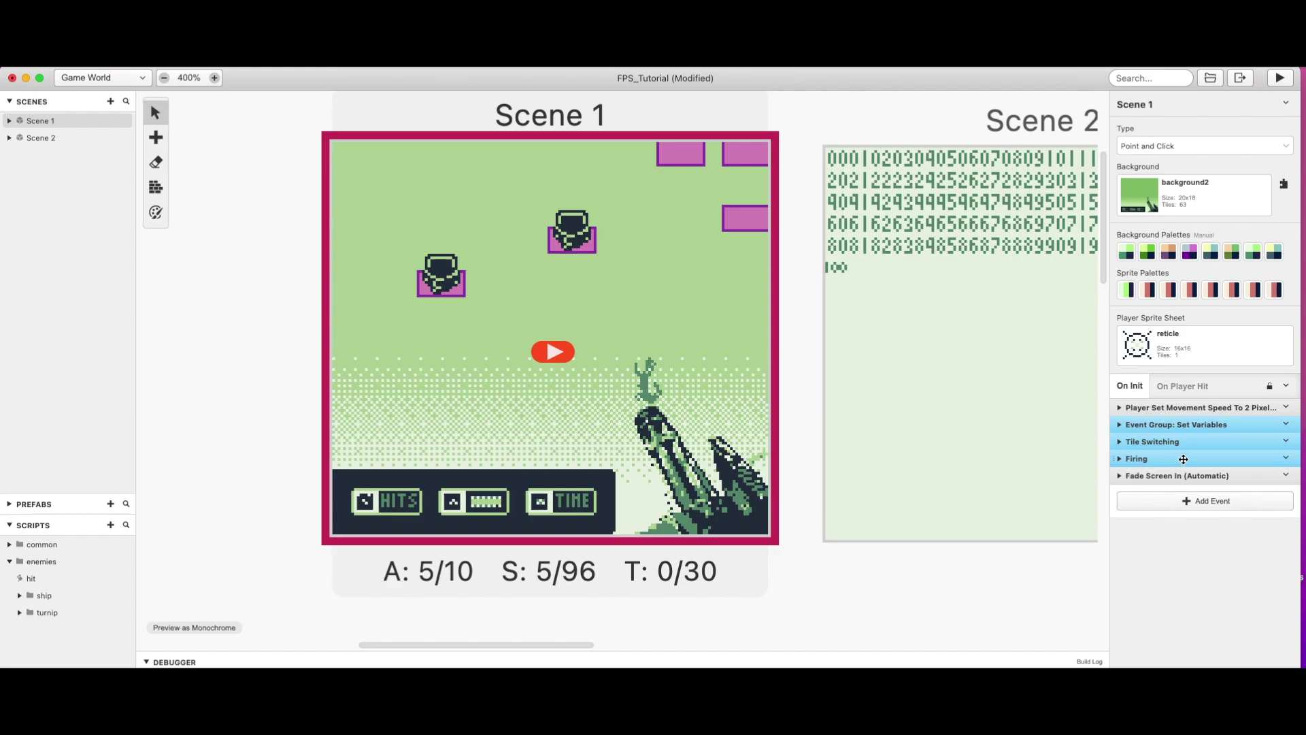
- Expand Scene 1's Set Variables event group and its $time event to examine the starting values
{"action": "left_click", "coordinate": [808, 344]}
{"action": "left_click", "coordinate": [740, 335]}
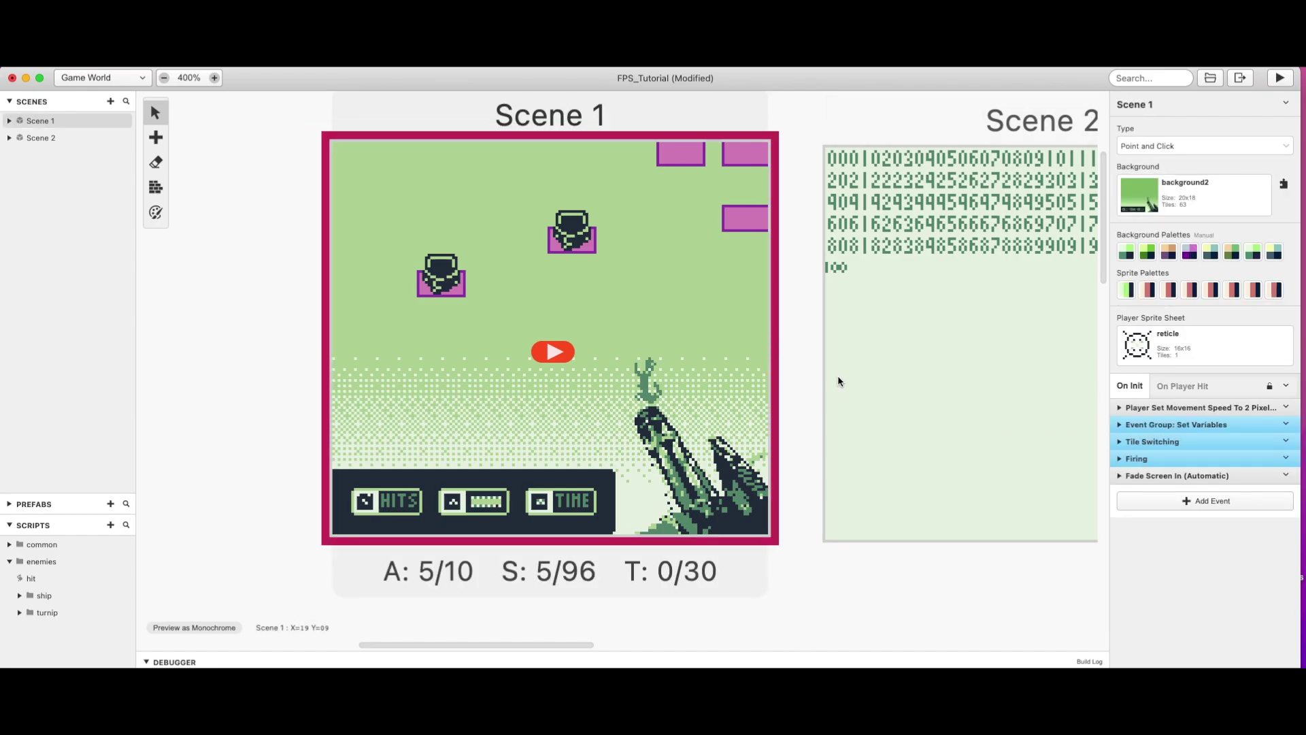
{"action": "left_click", "coordinate": [1120, 424]}
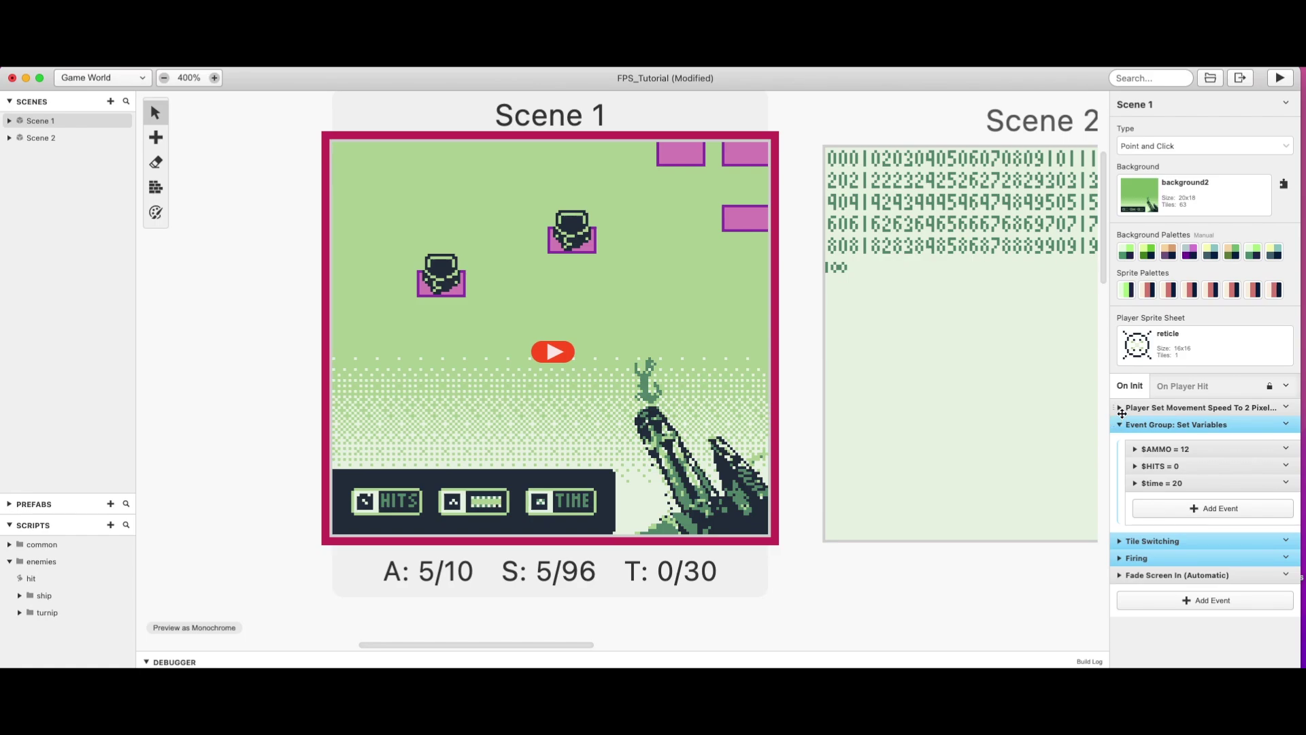
{"action": "left_click", "coordinate": [1135, 483]}
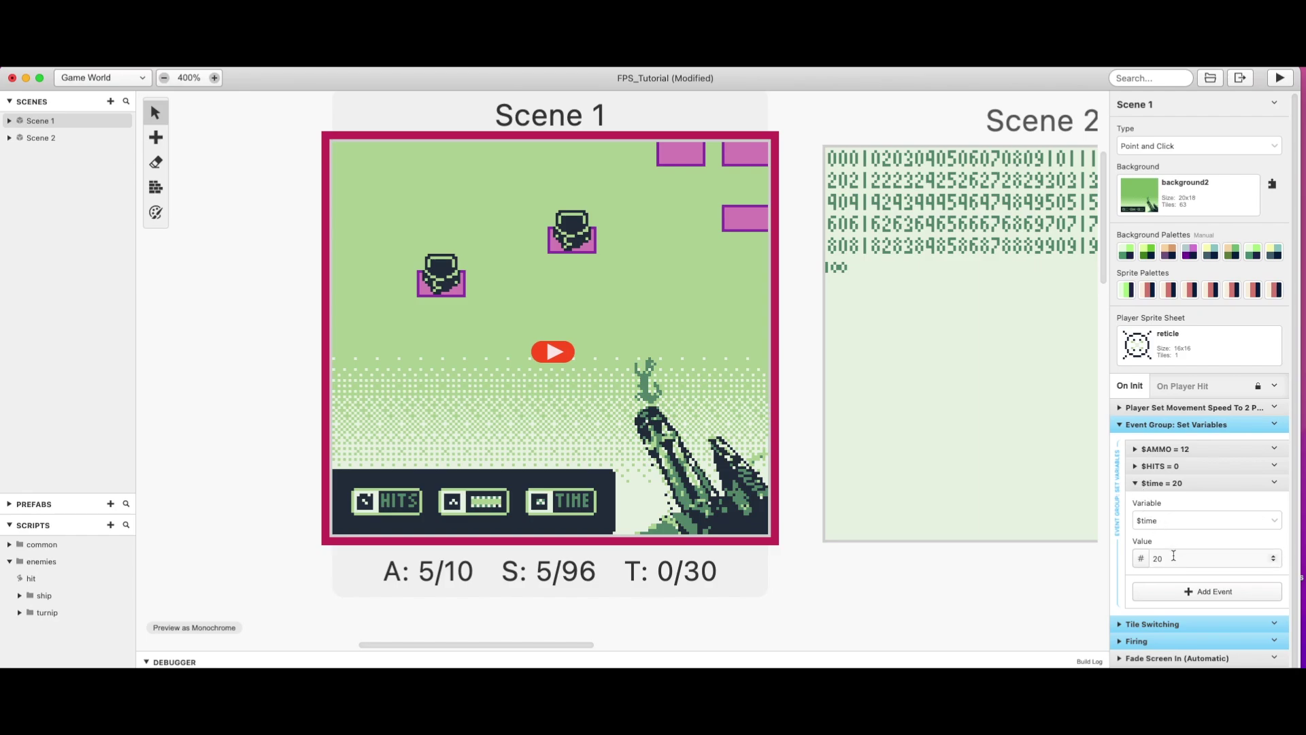
{"action": "left_click", "coordinate": [1190, 592]}
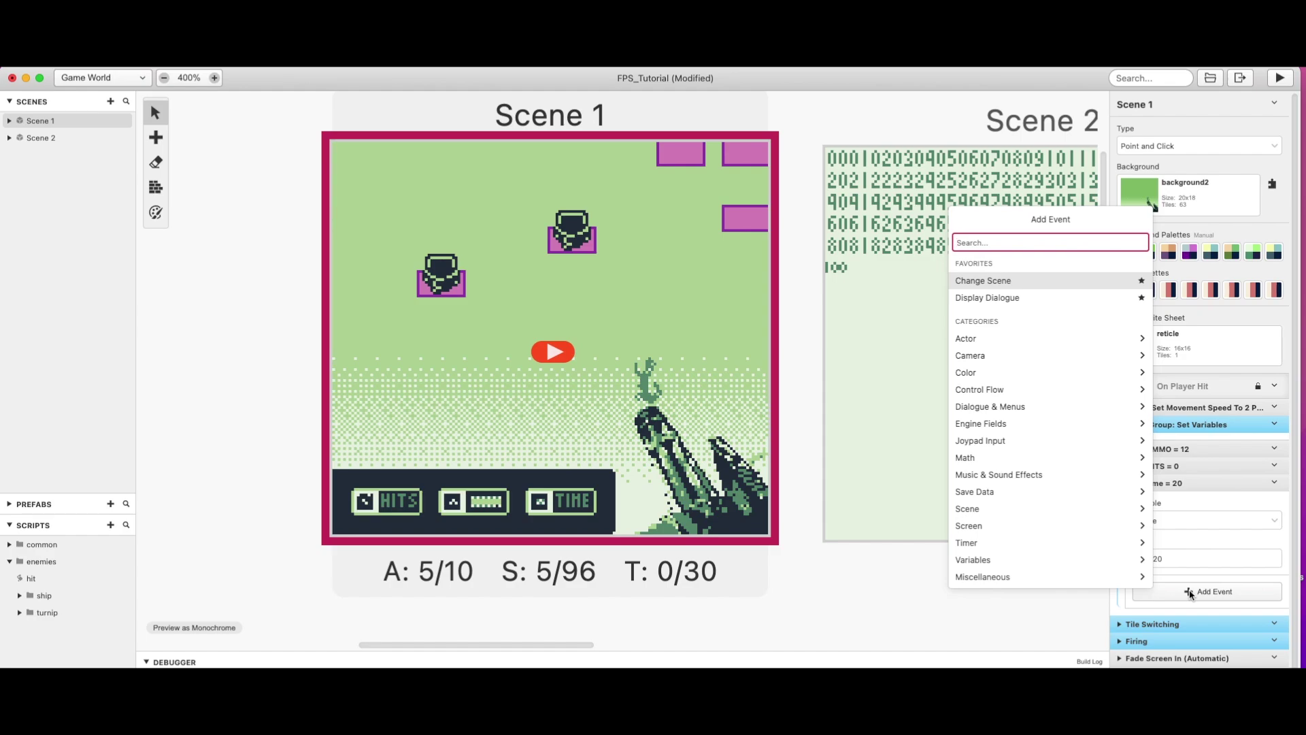
{"action": "type", "text": "set var to value"}
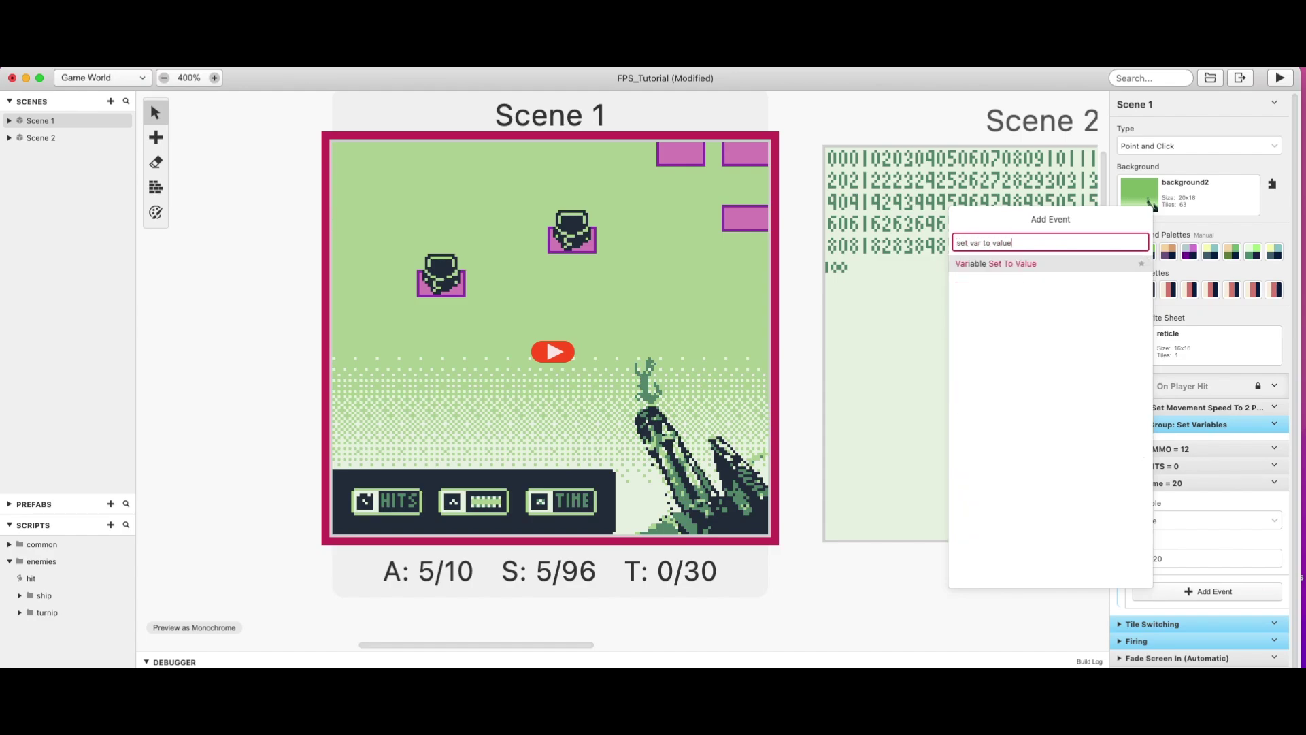
{"action": "key", "text": "BackSpace"}
{"action": "key", "text": "BackSpace"}
{"action": "key", "text": "BackSpace"}
{"action": "key", "text": "BackSpace"}
{"action": "key", "text": "BackSpace"}
{"action": "key", "text": "BackSpace"}
{"action": "key", "text": "BackSpace"}
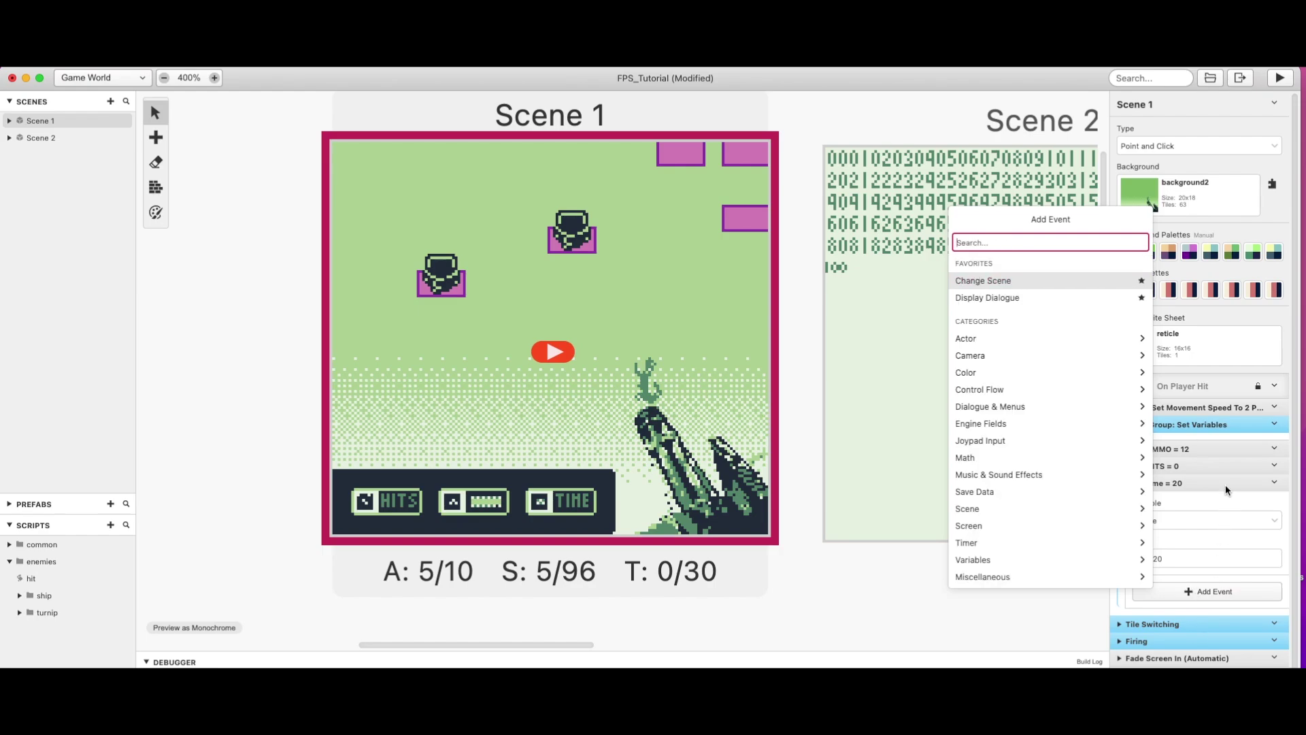
{"action": "key", "text": "Escape"}
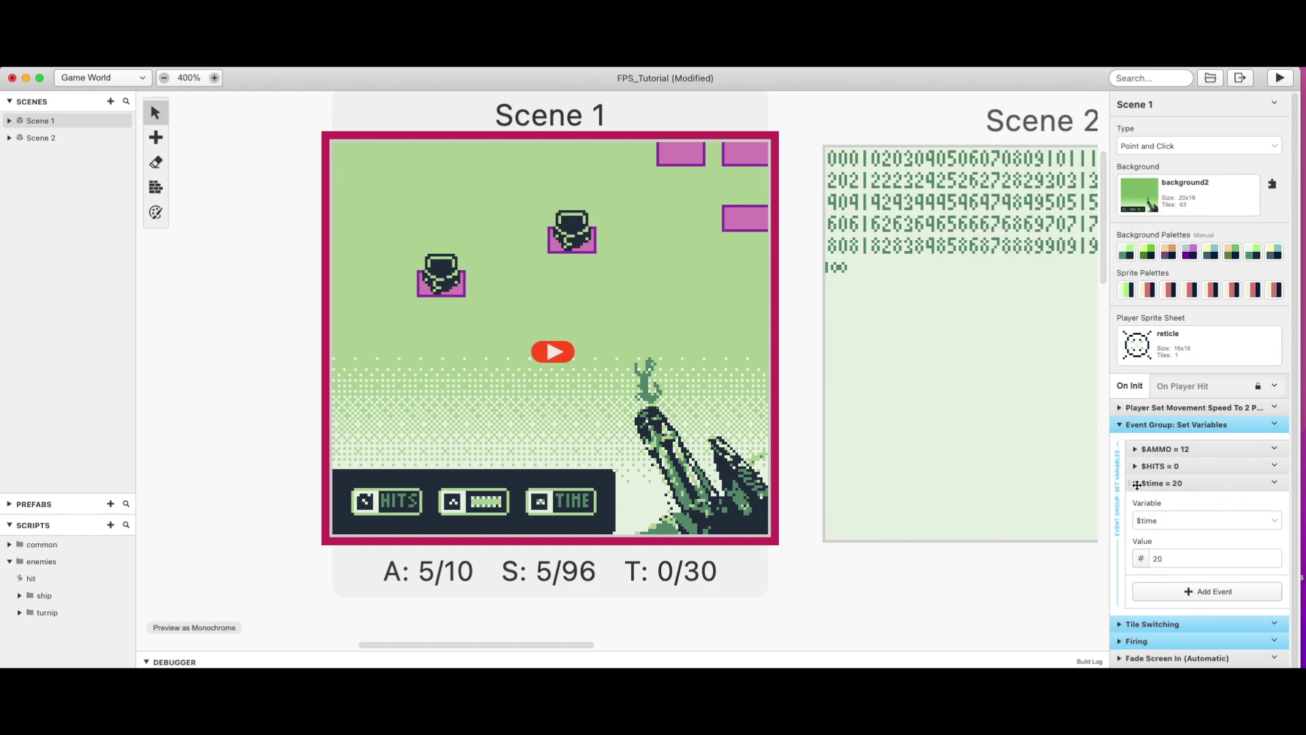
- Collapse the $time event, try an Attach Timer Script event on Timer 1 with a 20-second interval after Set Variables, and delete it
{"action": "left_click", "coordinate": [1137, 484]}
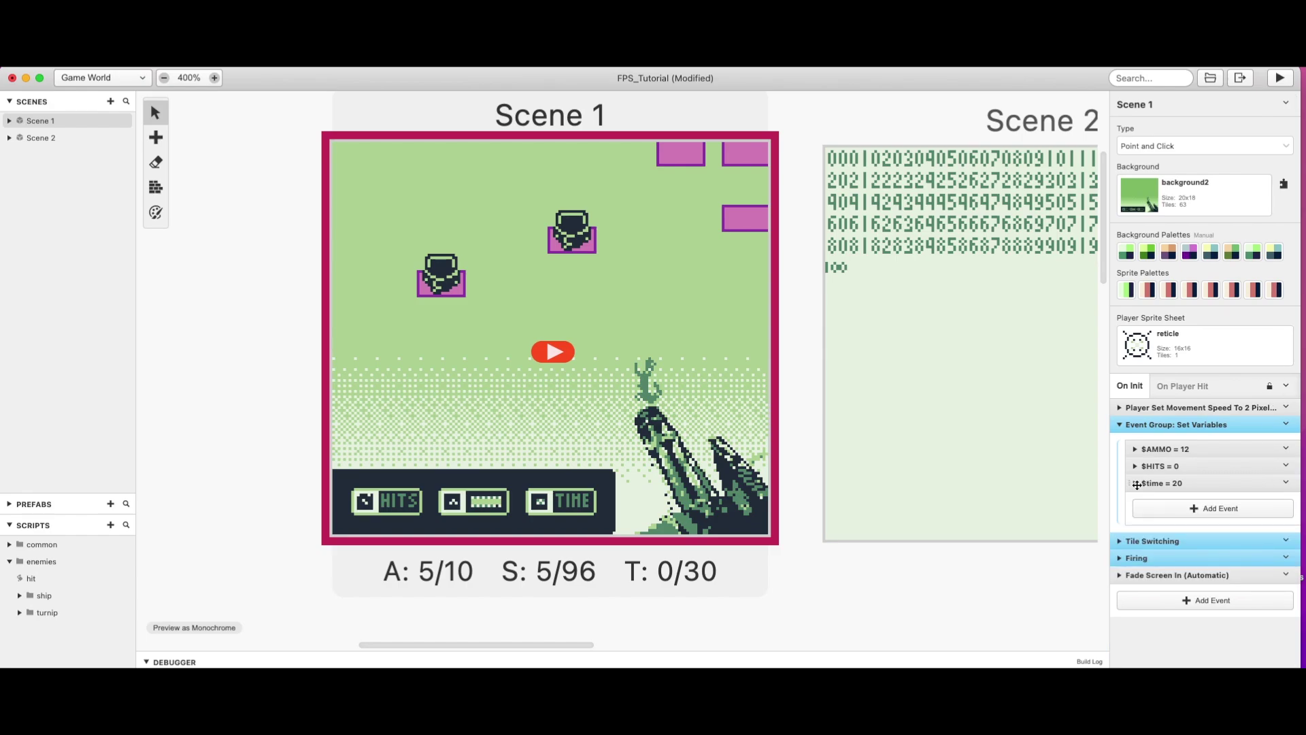
{"action": "left_click", "coordinate": [1288, 424]}
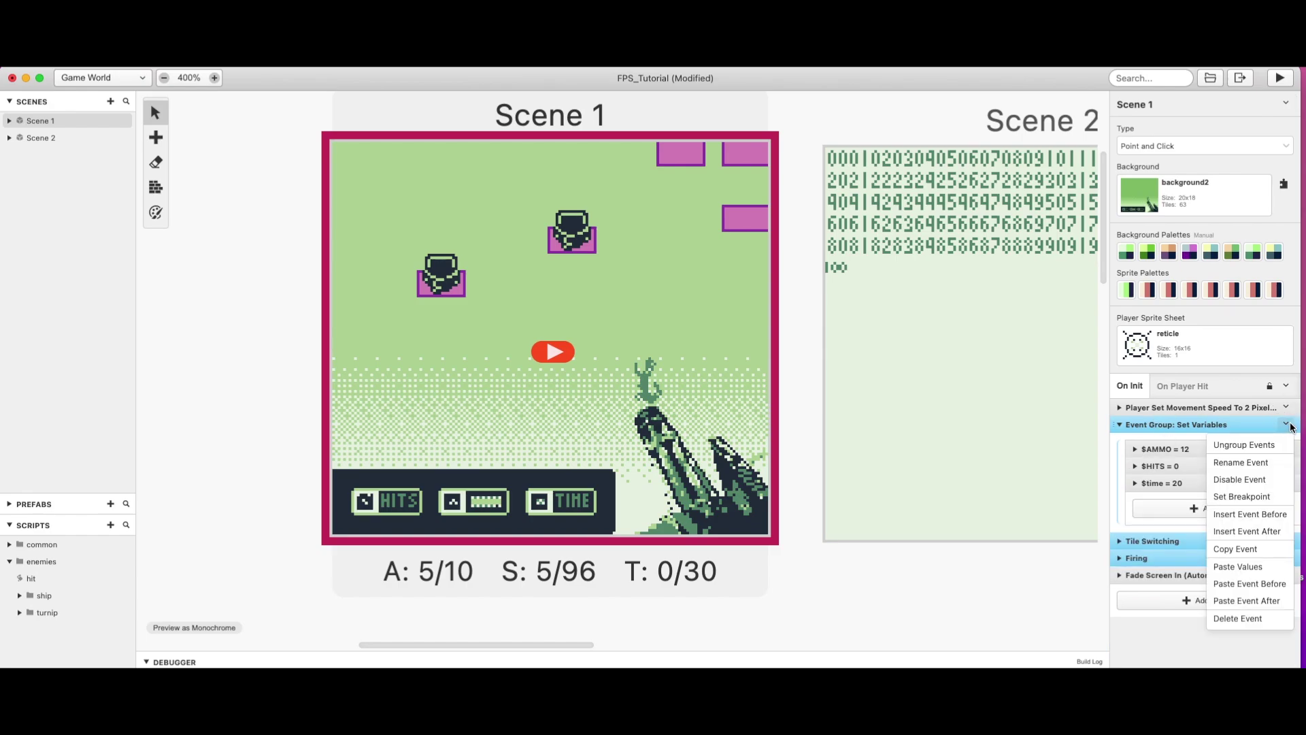
{"action": "left_click", "coordinate": [1262, 531]}
{"action": "type", "text": "timer"}
{"action": "key", "text": "Down"}
{"action": "key", "text": "Down"}
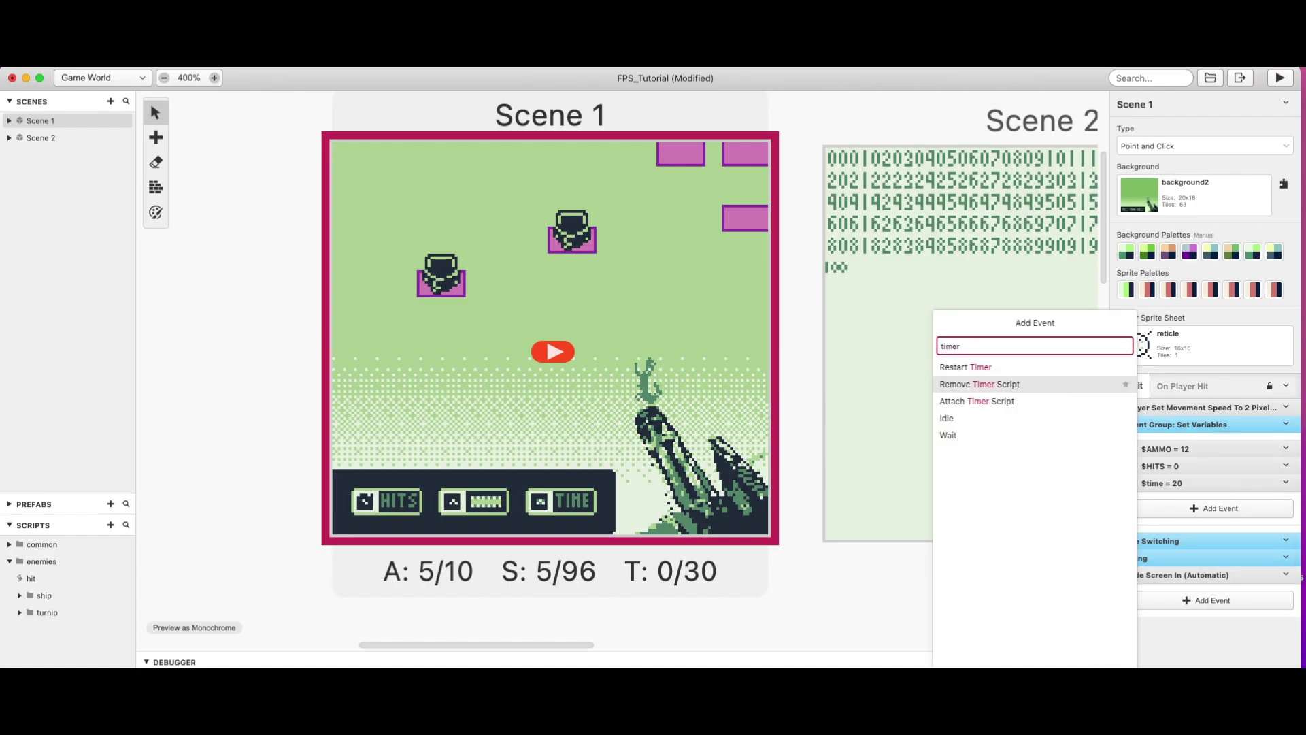
{"action": "key", "text": "Return"}
{"action": "scroll", "coordinate": [1198, 517], "scroll_direction": "down", "scroll_amount": 2}
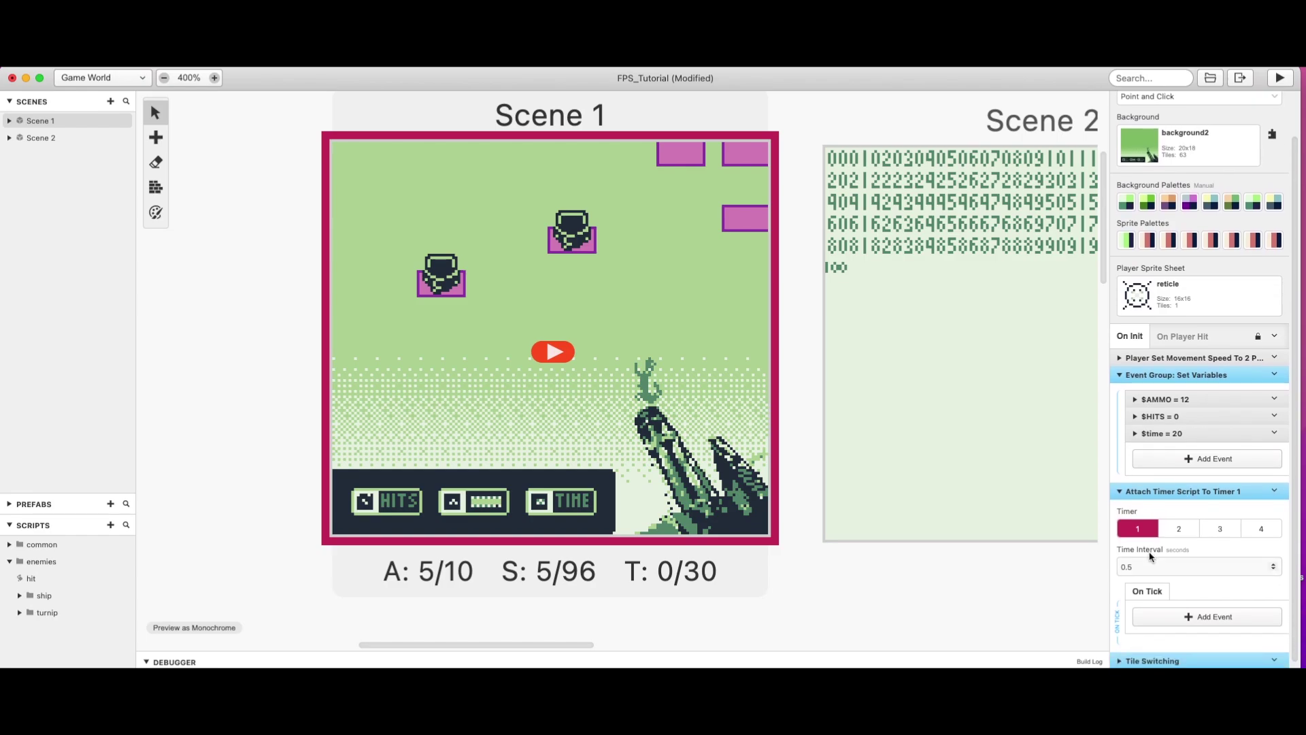
{"action": "left_click", "coordinate": [1130, 529]}
{"action": "type", "text": "20"}
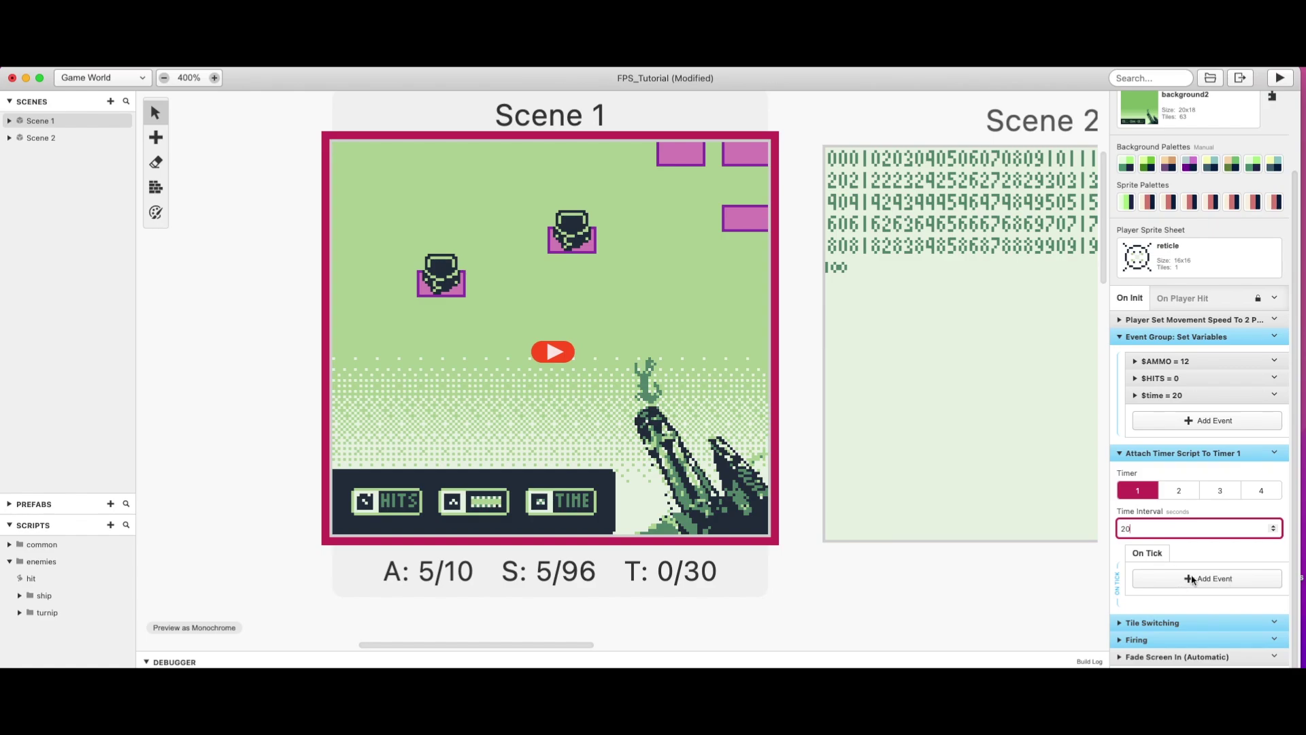
{"action": "left_click", "coordinate": [1275, 453]}
{"action": "left_click", "coordinate": [1230, 647]}
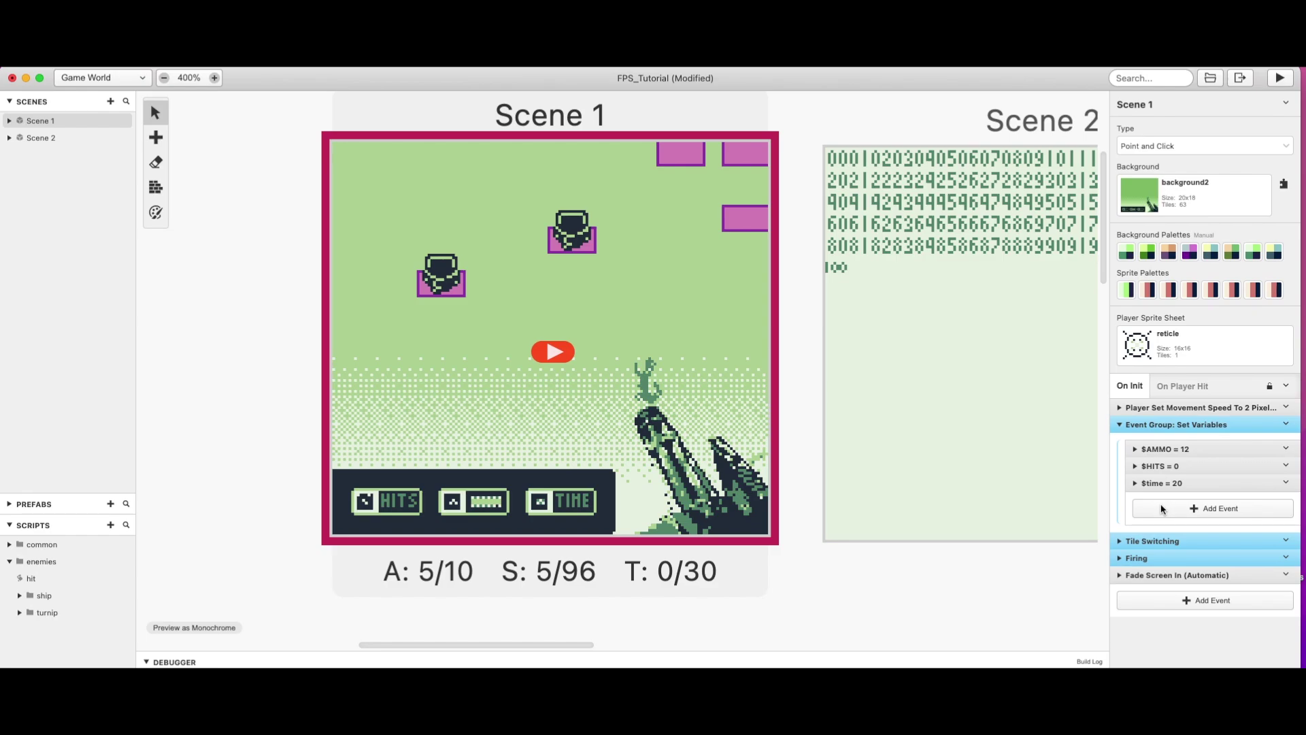
- Expand Scene 1's Tile Switching group to examine the GBVM: Hits script and Scene 2's number tiles, and collapse the group
{"action": "left_click", "coordinate": [1121, 542]}
{"action": "scroll", "coordinate": [1172, 545], "scroll_direction": "down", "scroll_amount": 1}
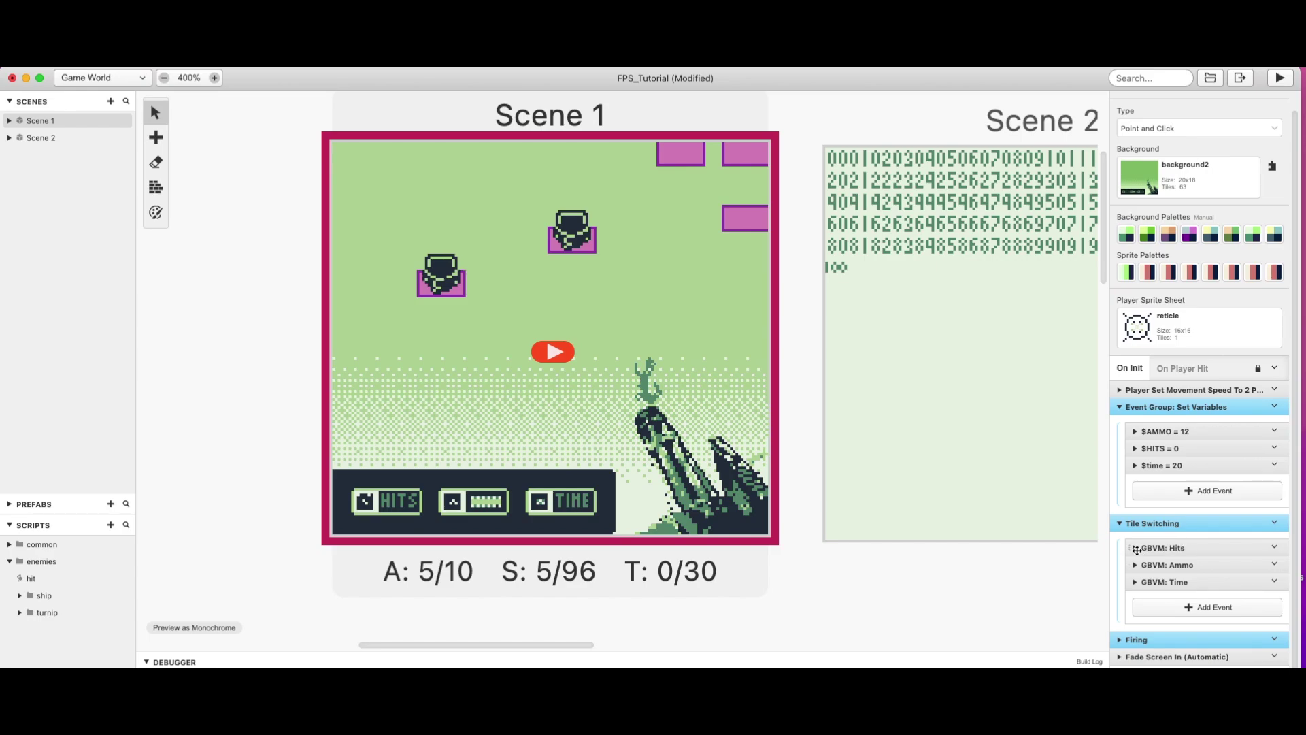
{"action": "left_click_drag", "start_coordinate": [585, 645], "coordinate": [612, 646]}
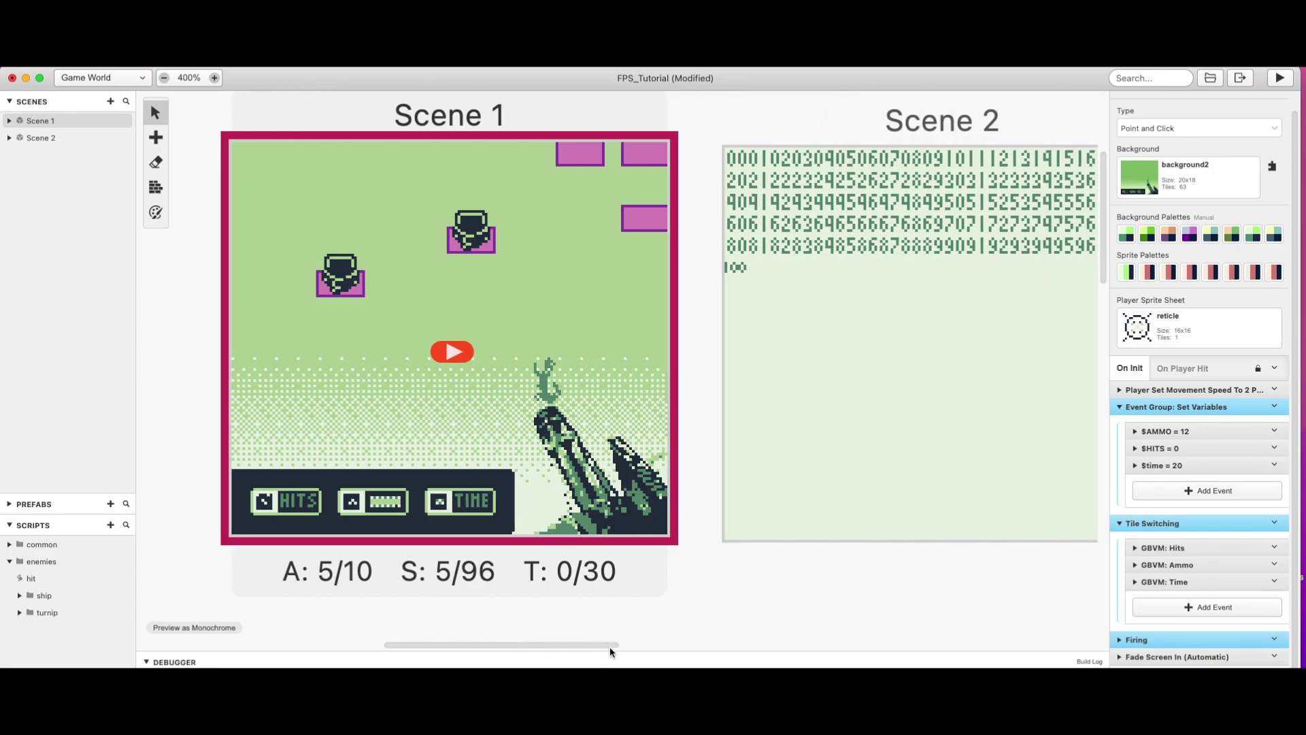
{"action": "left_click", "coordinate": [1136, 548]}
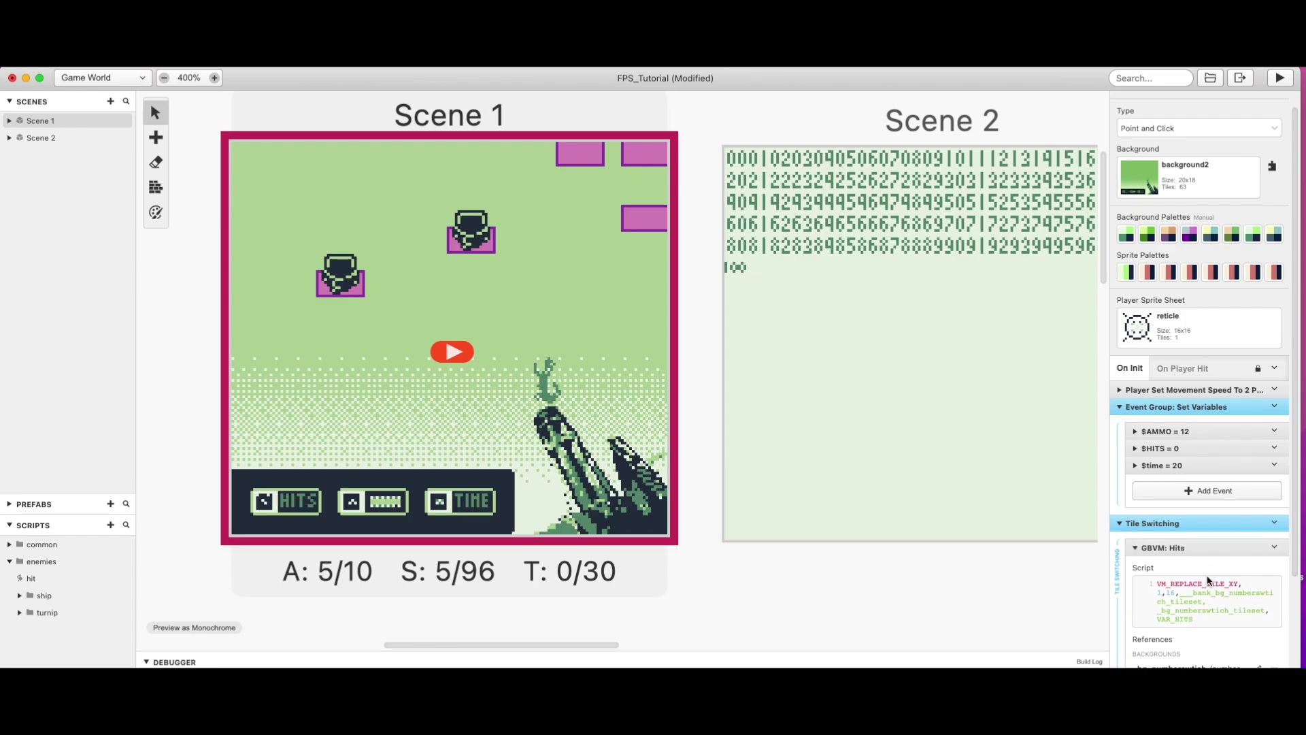
{"action": "scroll", "coordinate": [1209, 580], "scroll_direction": "down", "scroll_amount": 1}
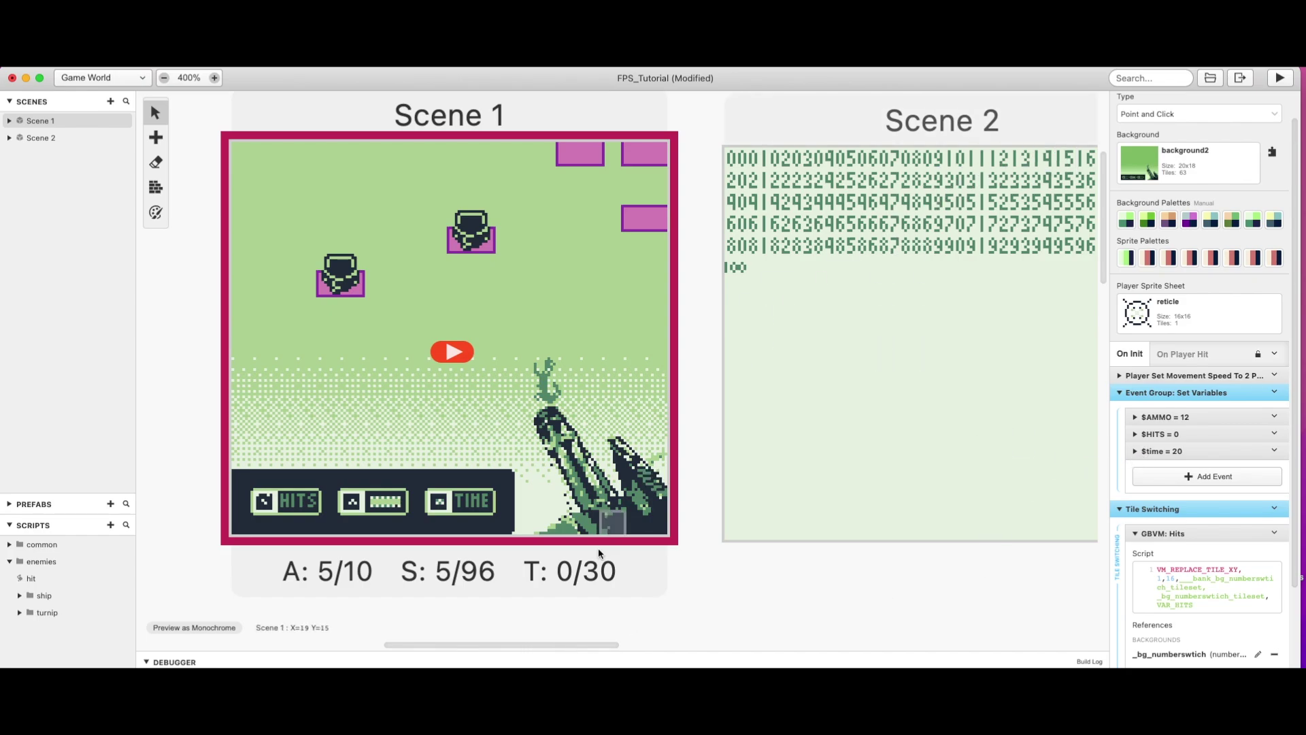
{"action": "left_click_drag", "start_coordinate": [589, 647], "coordinate": [610, 644]}
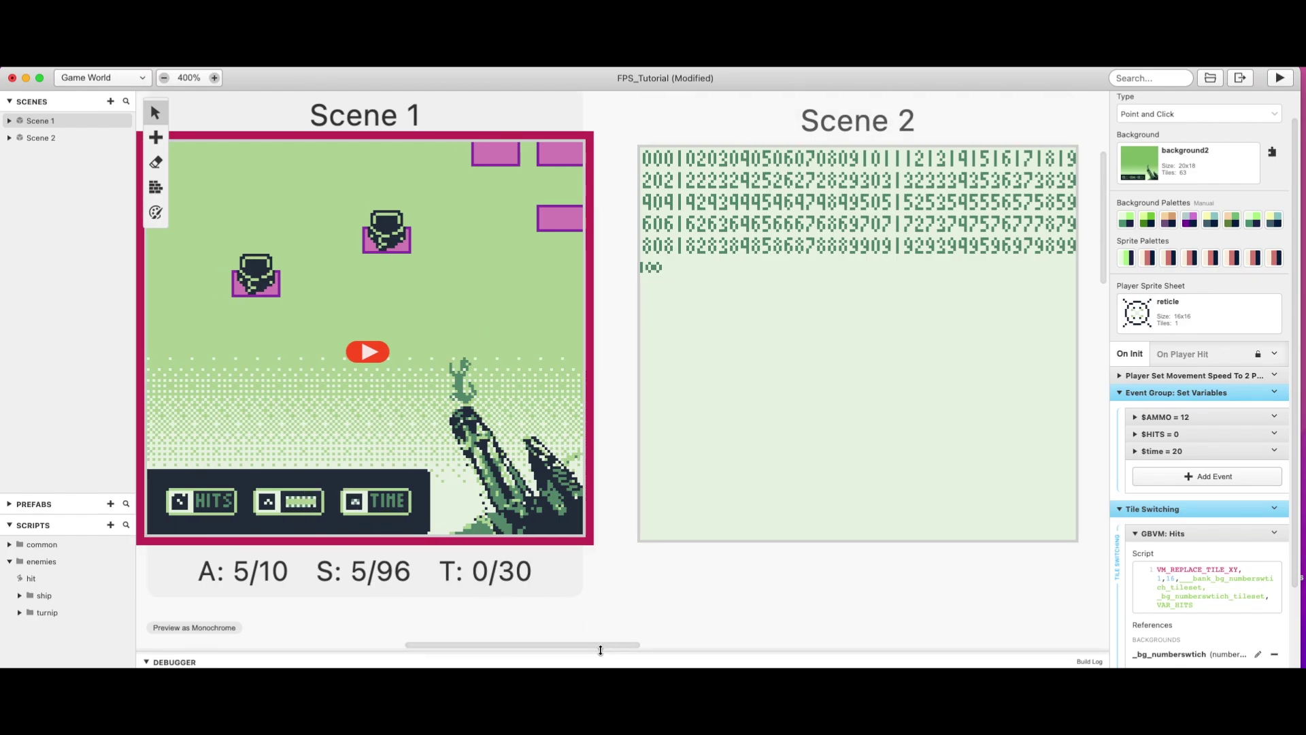
{"action": "left_click", "coordinate": [1121, 510]}
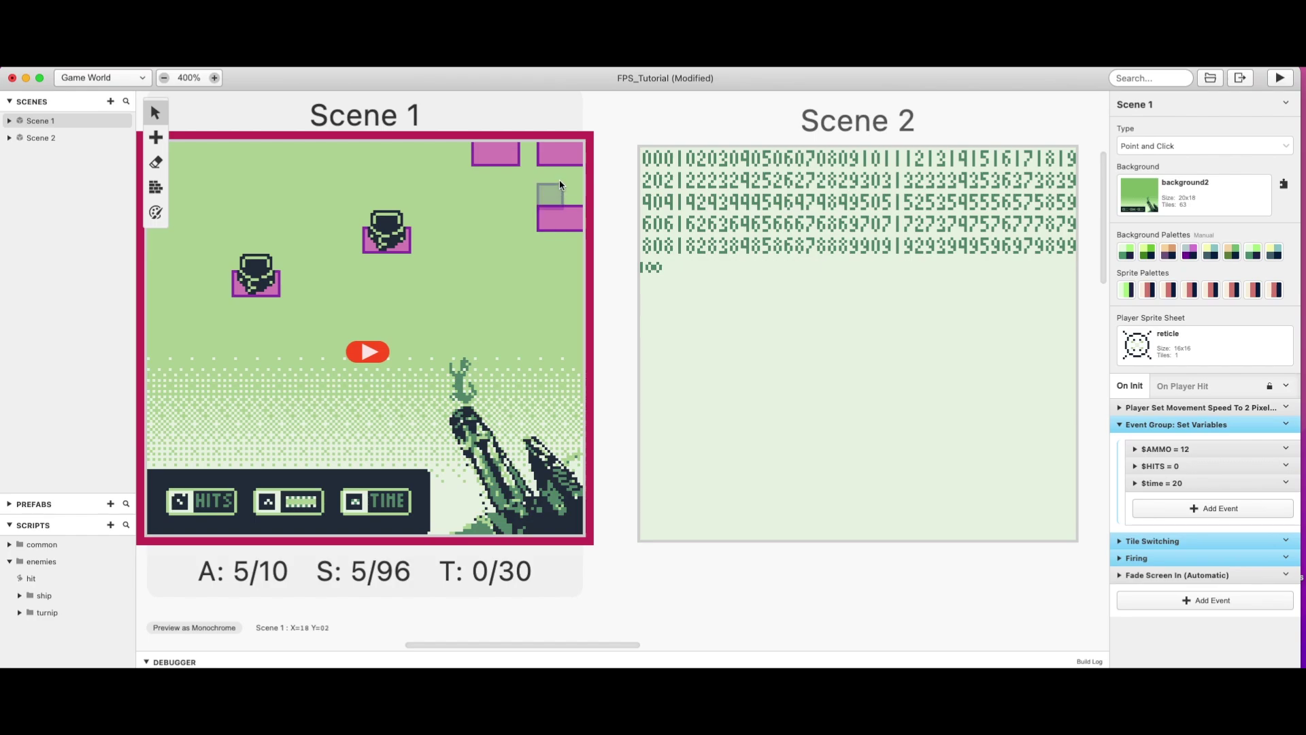
- In Actor 3's On Update script, collapse Move Player 1 Around and examine the GBVM: Hits and GBVM: Time scripts under Tile Switching
{"action": "left_click", "coordinate": [562, 162]}
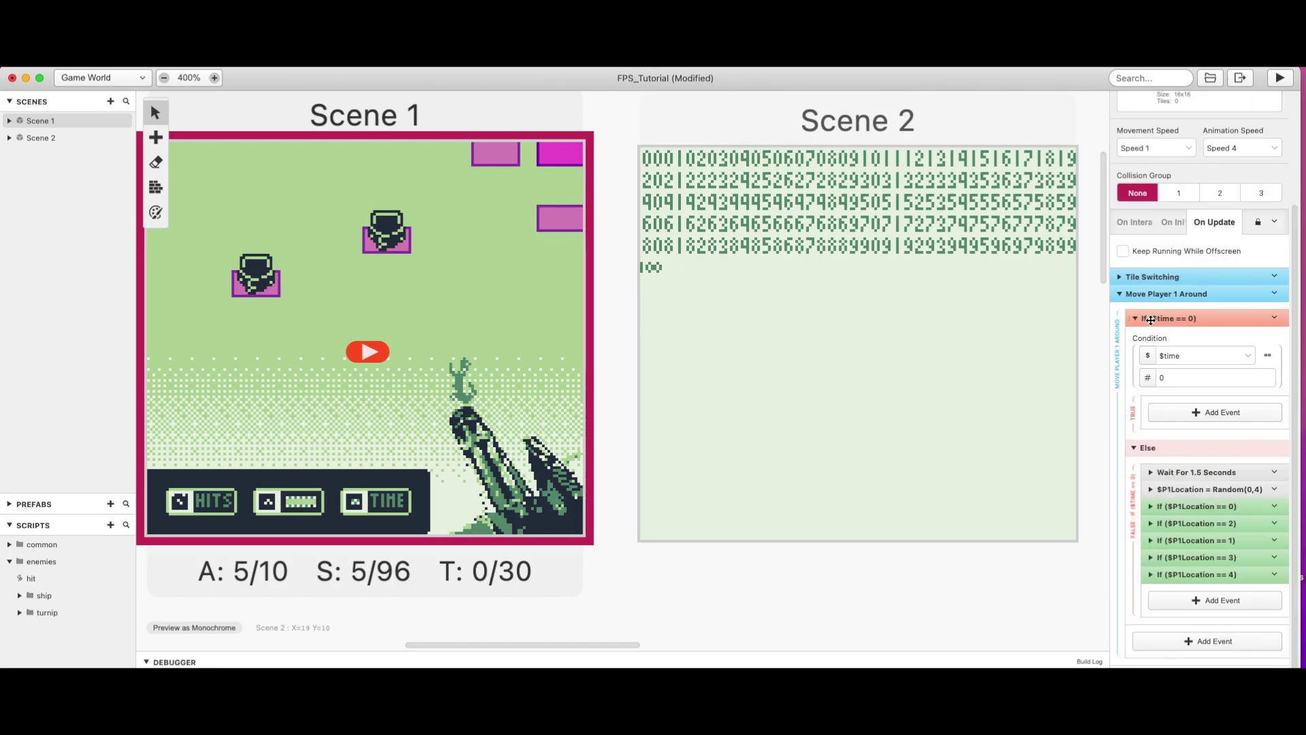
{"action": "left_click", "coordinate": [1126, 296]}
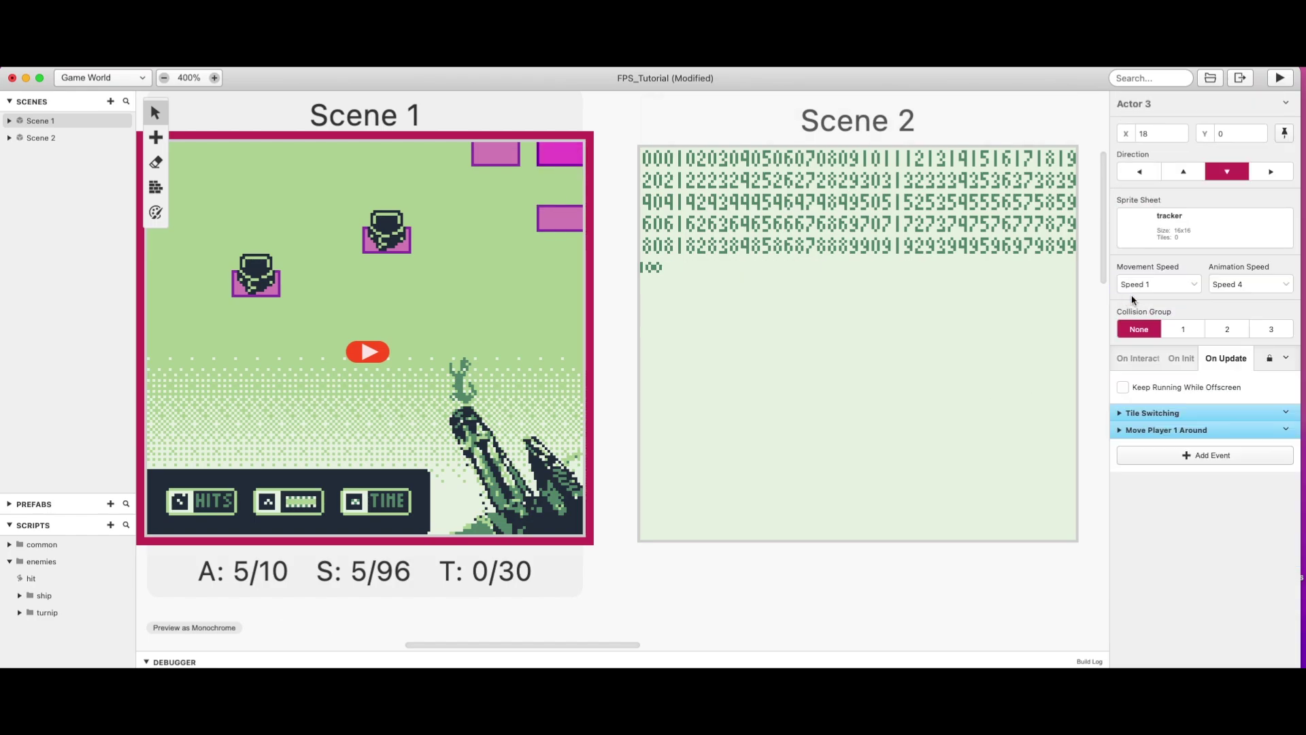
{"action": "left_click", "coordinate": [1121, 413]}
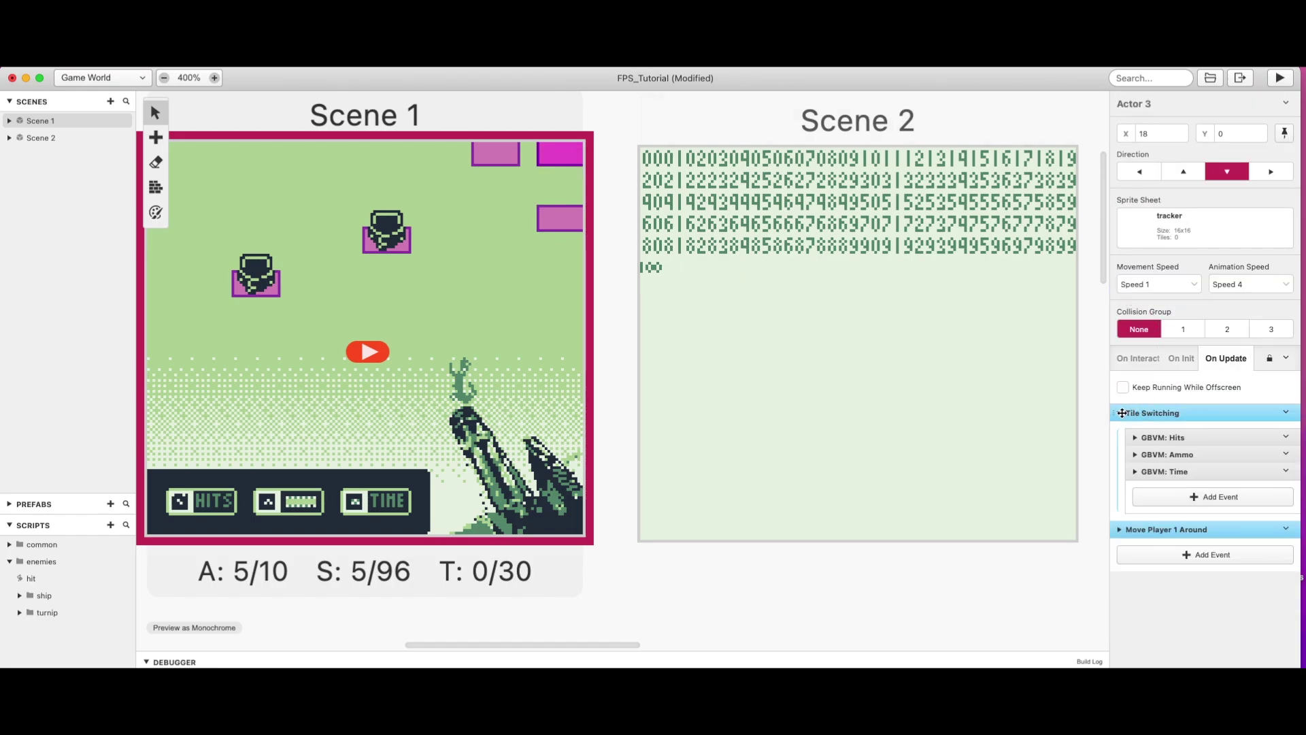
{"action": "left_click", "coordinate": [1135, 471]}
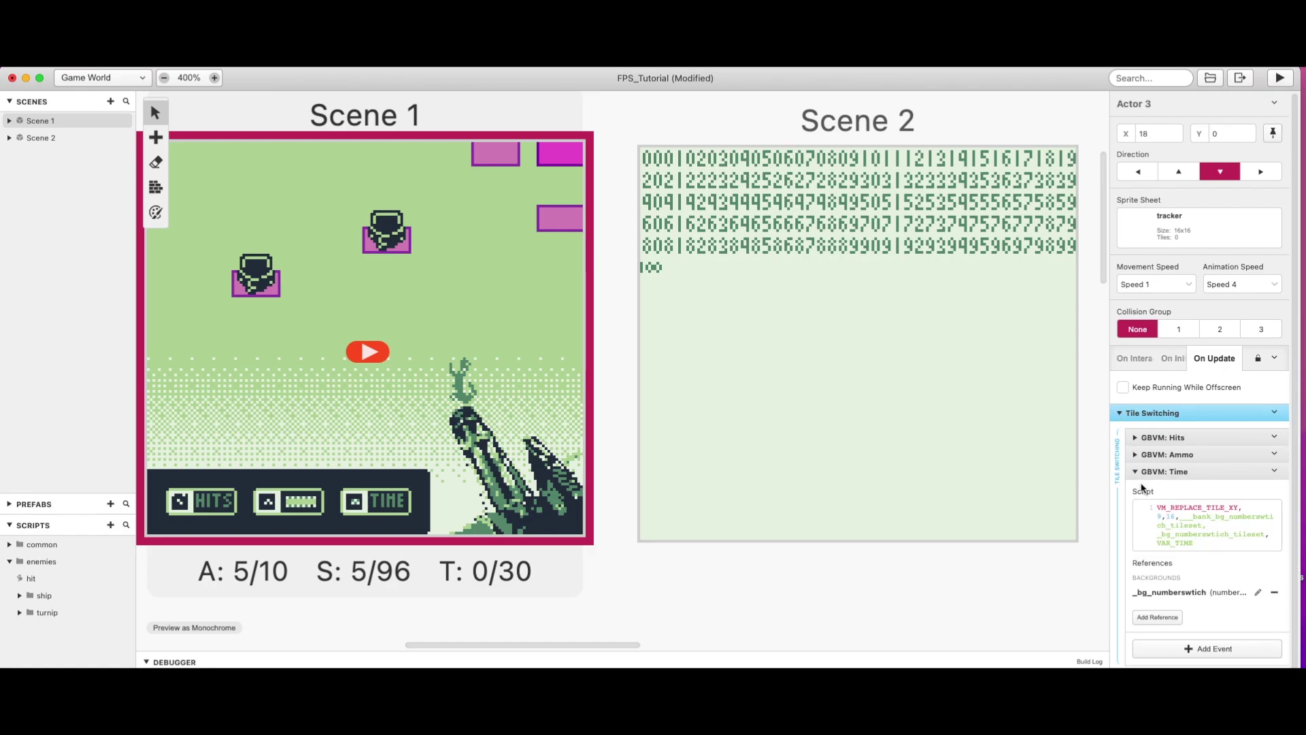
{"action": "left_click", "coordinate": [1137, 472]}
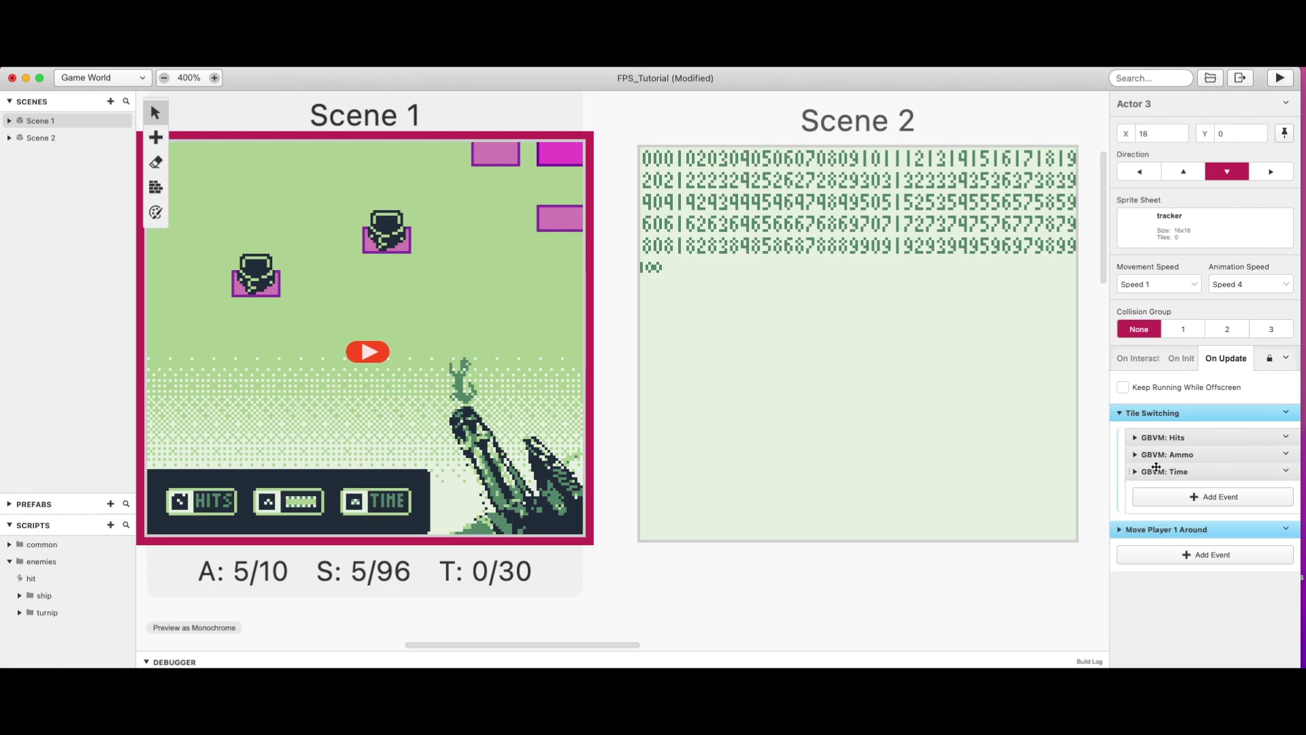
{"action": "left_click", "coordinate": [1136, 438]}
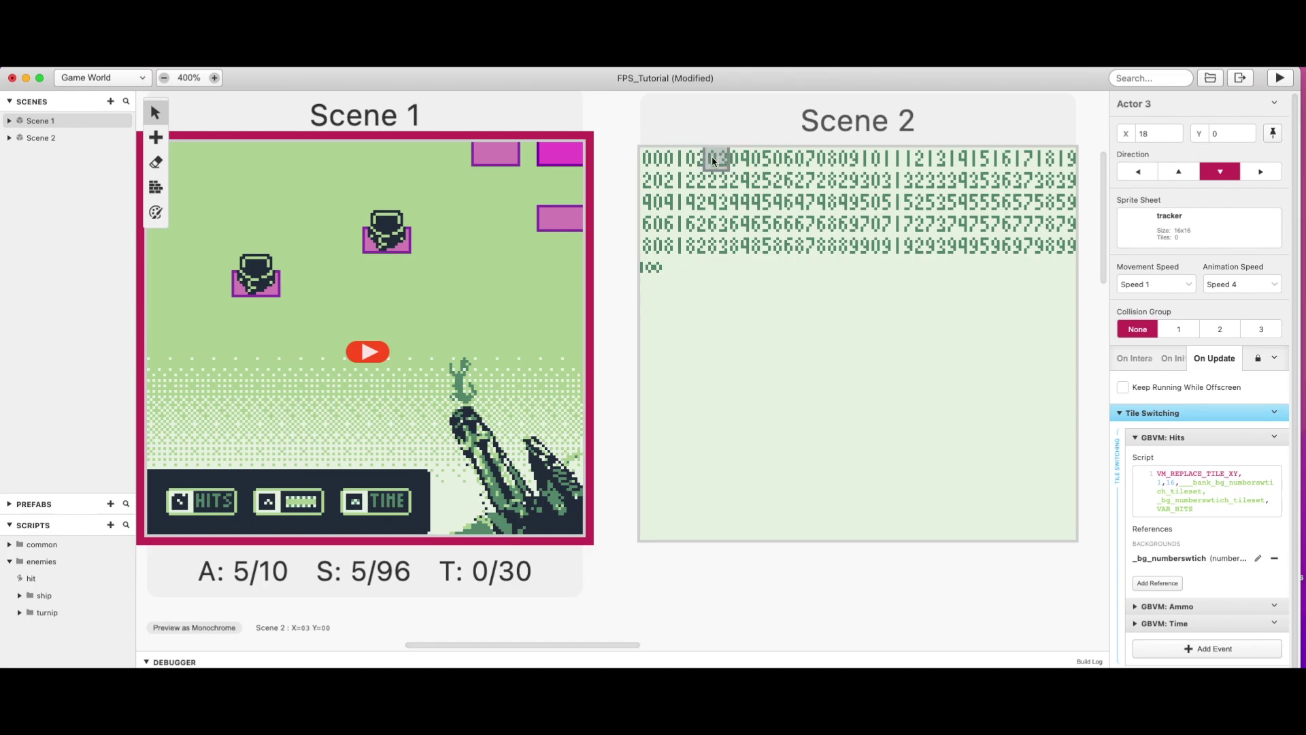
{"action": "left_click", "coordinate": [1135, 437]}
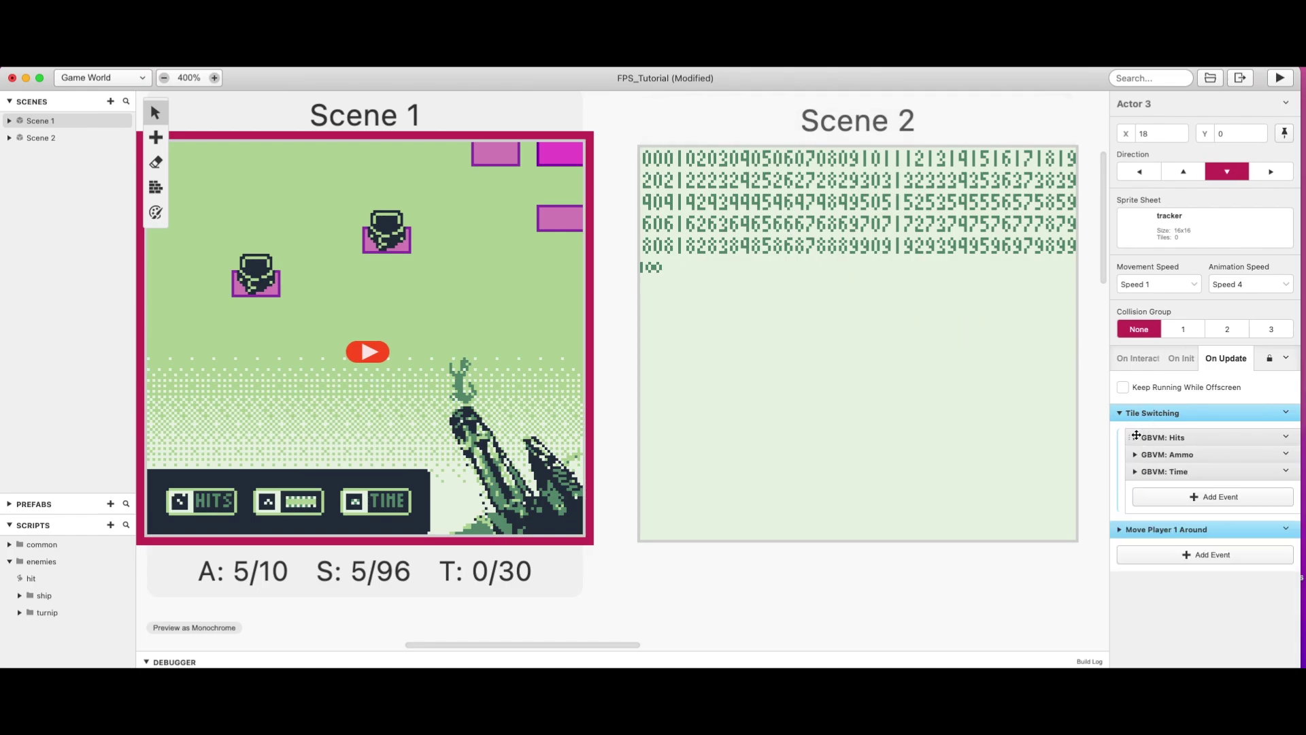
{"action": "left_click", "coordinate": [1137, 470]}
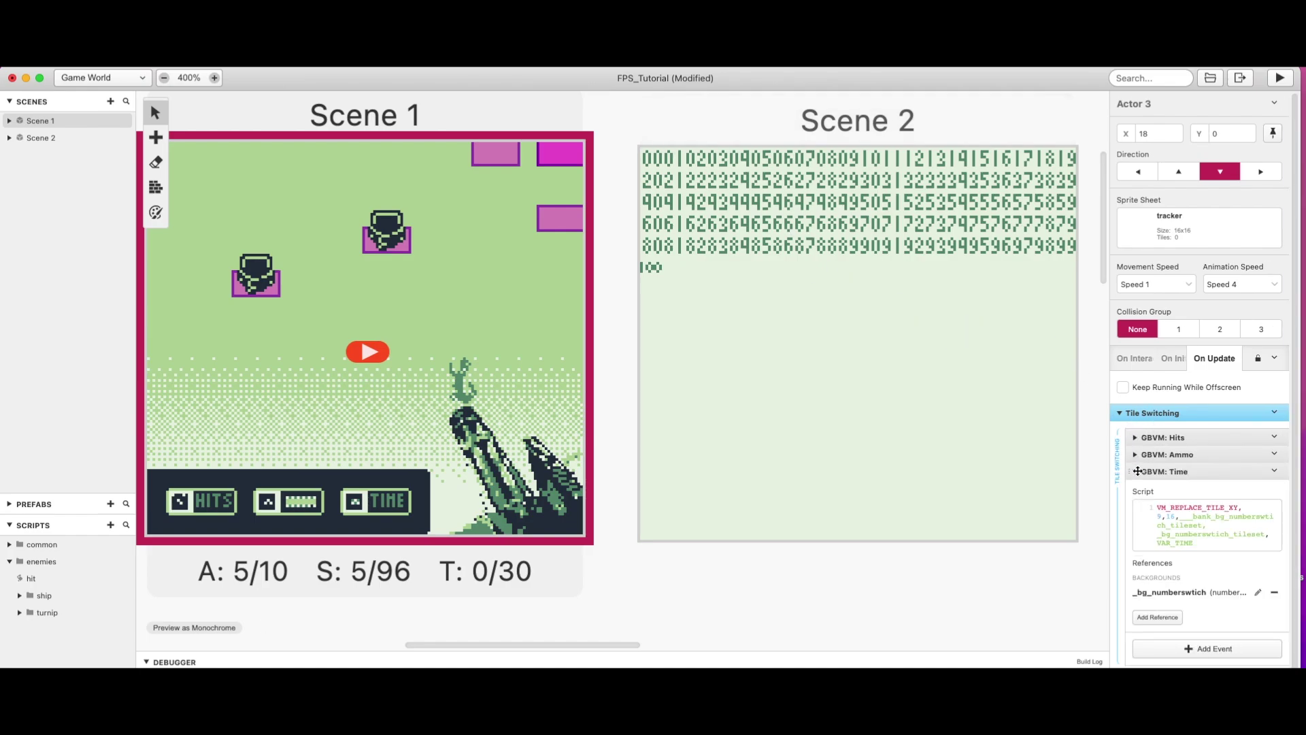
- Select Actor 4 and expand the Tile Switching and timer groups in its On Update script
{"action": "left_click", "coordinate": [558, 223]}
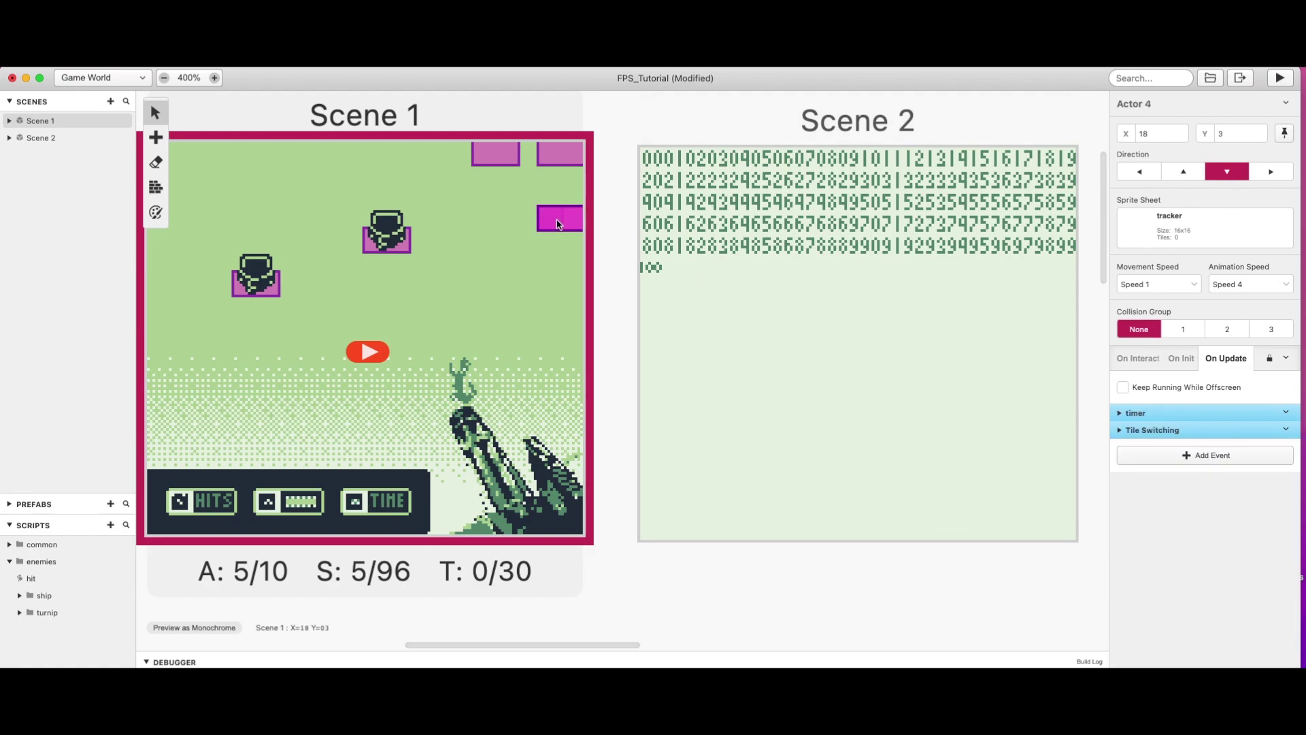
{"action": "left_click", "coordinate": [1119, 430]}
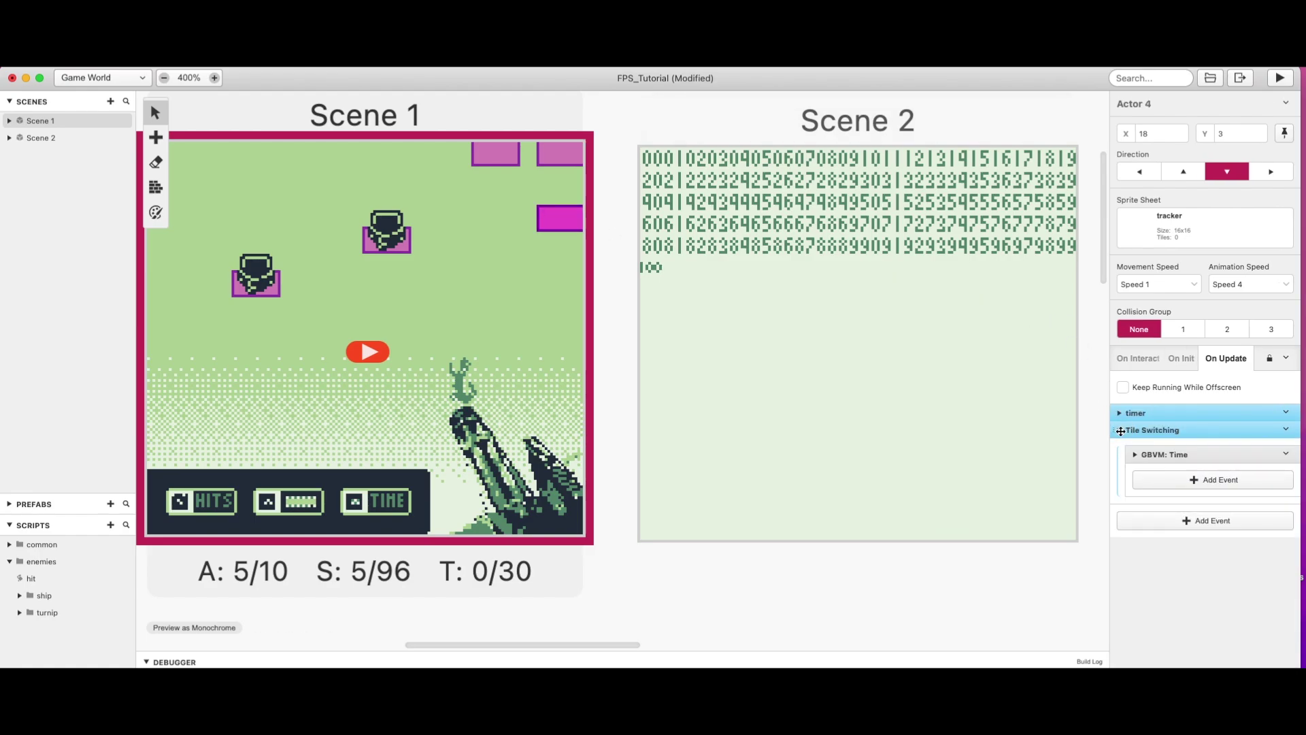
{"action": "left_click", "coordinate": [1121, 414]}
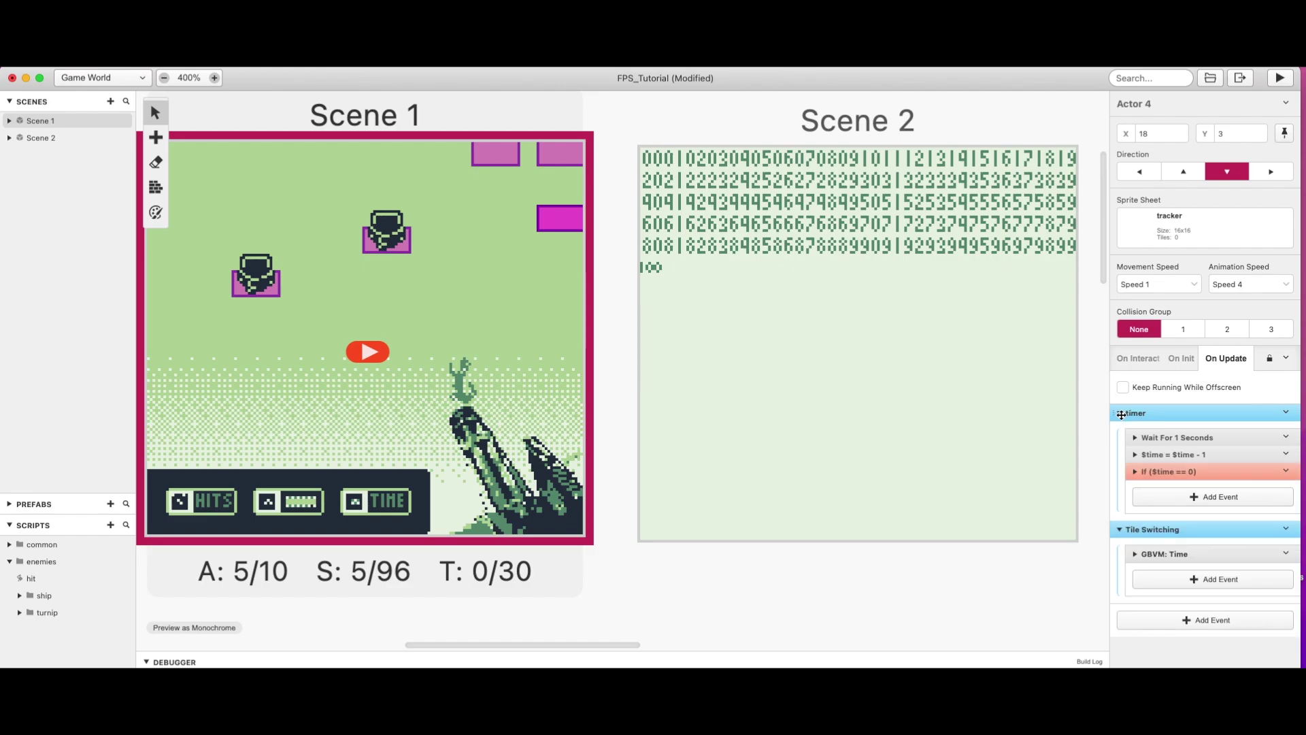
- Return to Actor 3 and open the event options of GBVM: Time in its Tile Switching group
{"action": "left_click", "coordinate": [560, 155]}
{"action": "left_click", "coordinate": [1274, 471]}
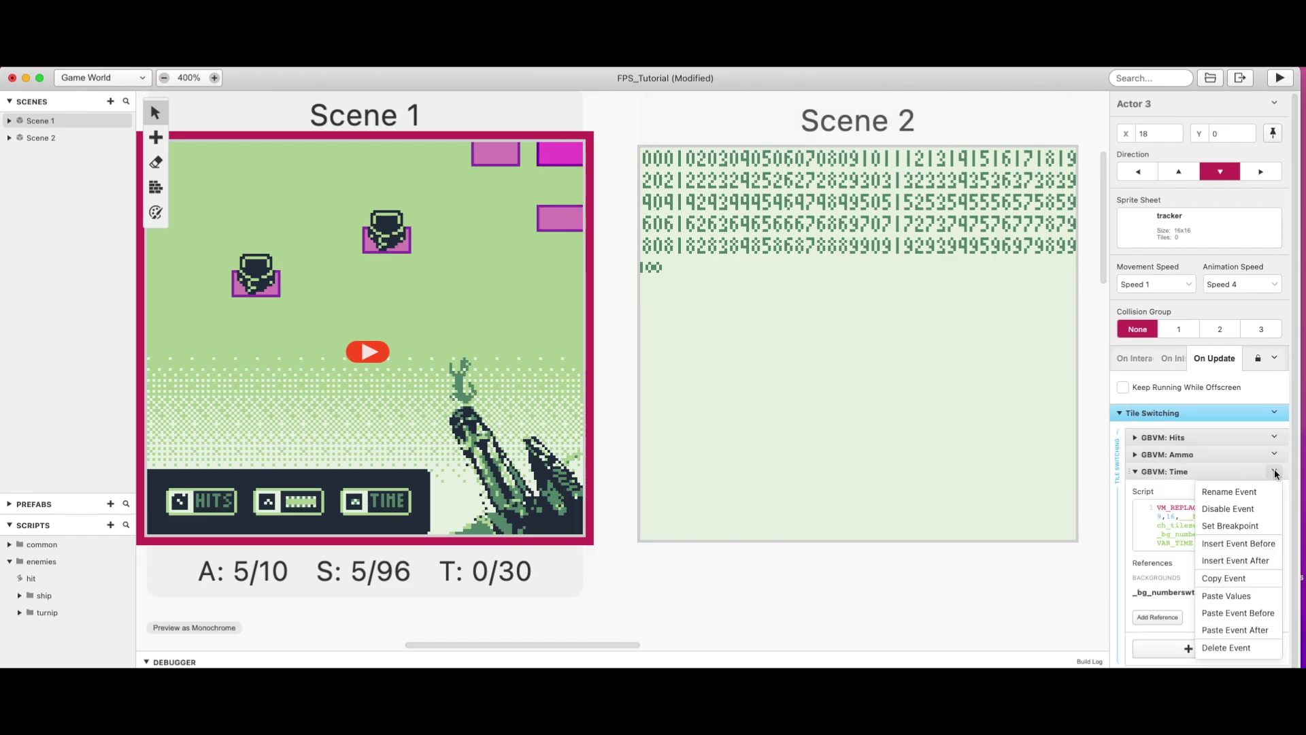
{"action": "left_click", "coordinate": [1236, 637]}
- Examine Actor 4's one-second wait, its $time subtraction event and the GBVM: Time script in its Tile Switching group
{"action": "left_click", "coordinate": [556, 223]}
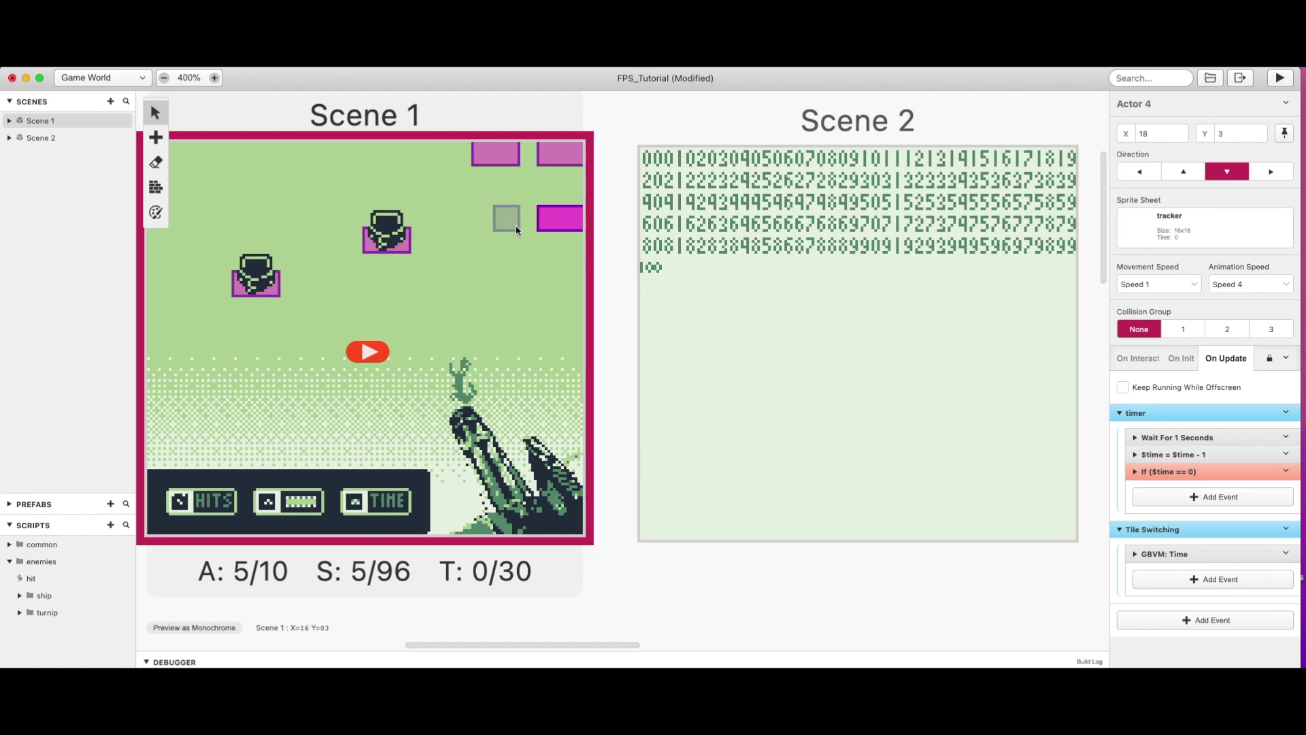
{"action": "left_click", "coordinate": [1136, 438]}
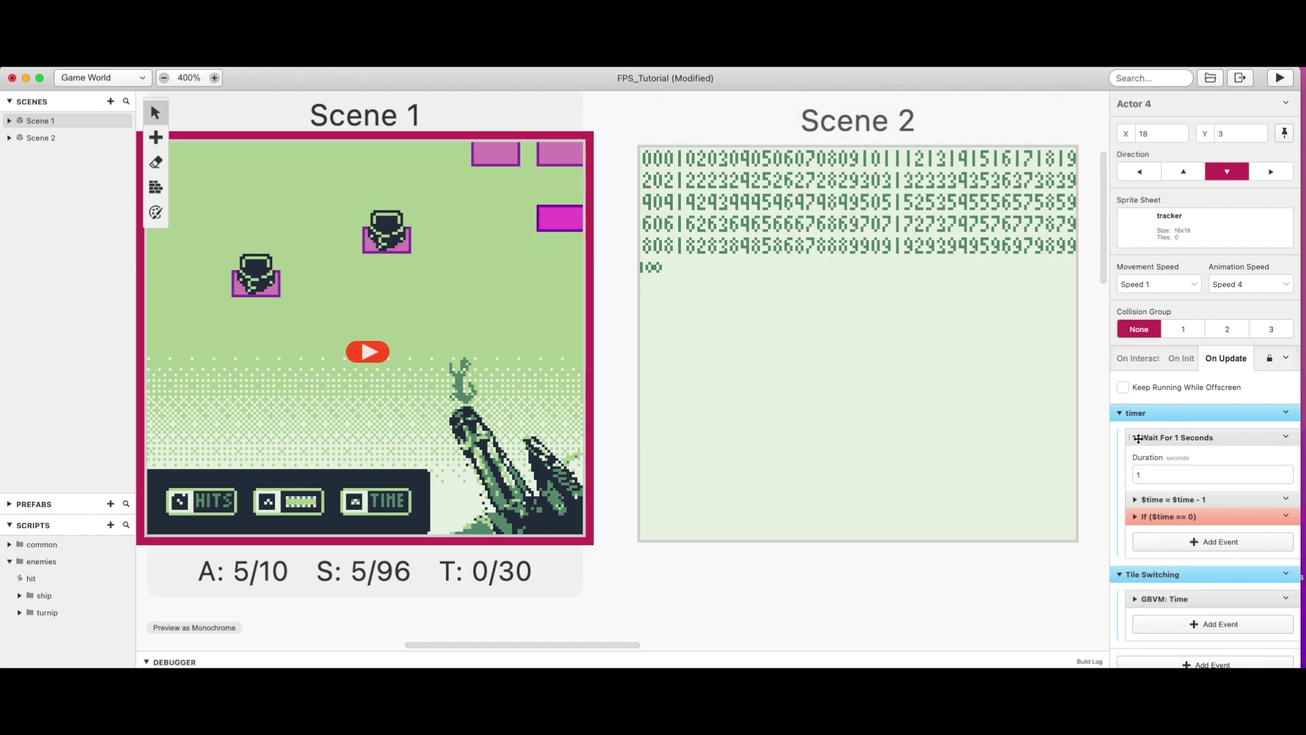
{"action": "left_click", "coordinate": [1136, 499]}
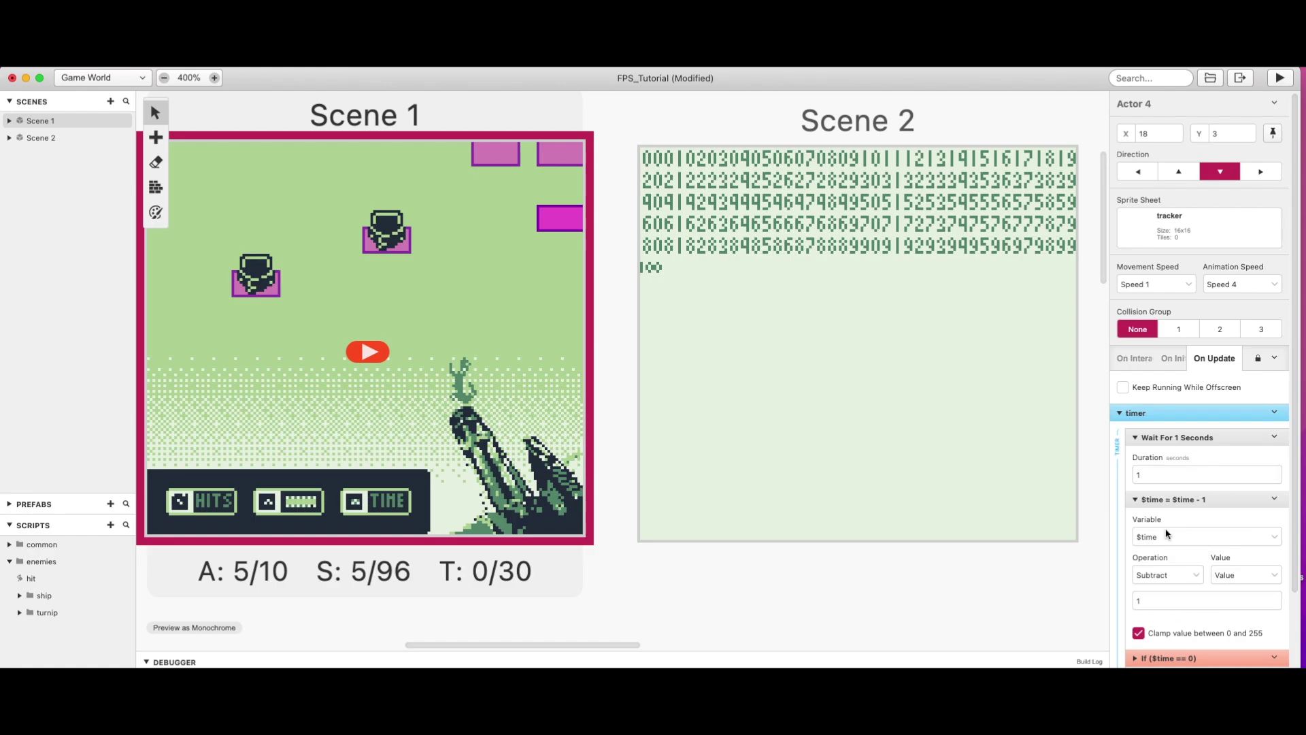
{"action": "scroll", "coordinate": [1163, 537], "scroll_direction": "down", "scroll_amount": 3}
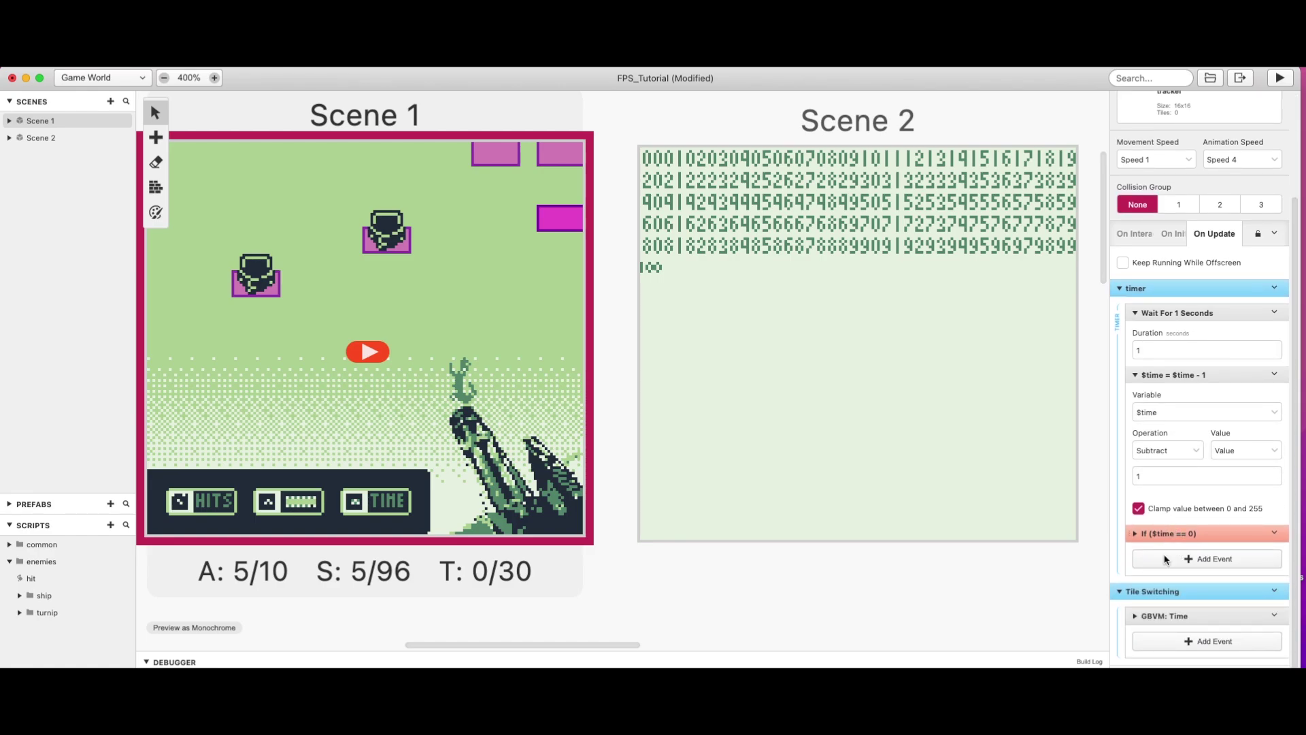
{"action": "left_click", "coordinate": [1134, 614]}
{"action": "scroll", "coordinate": [1157, 578], "scroll_direction": "down", "scroll_amount": 3}
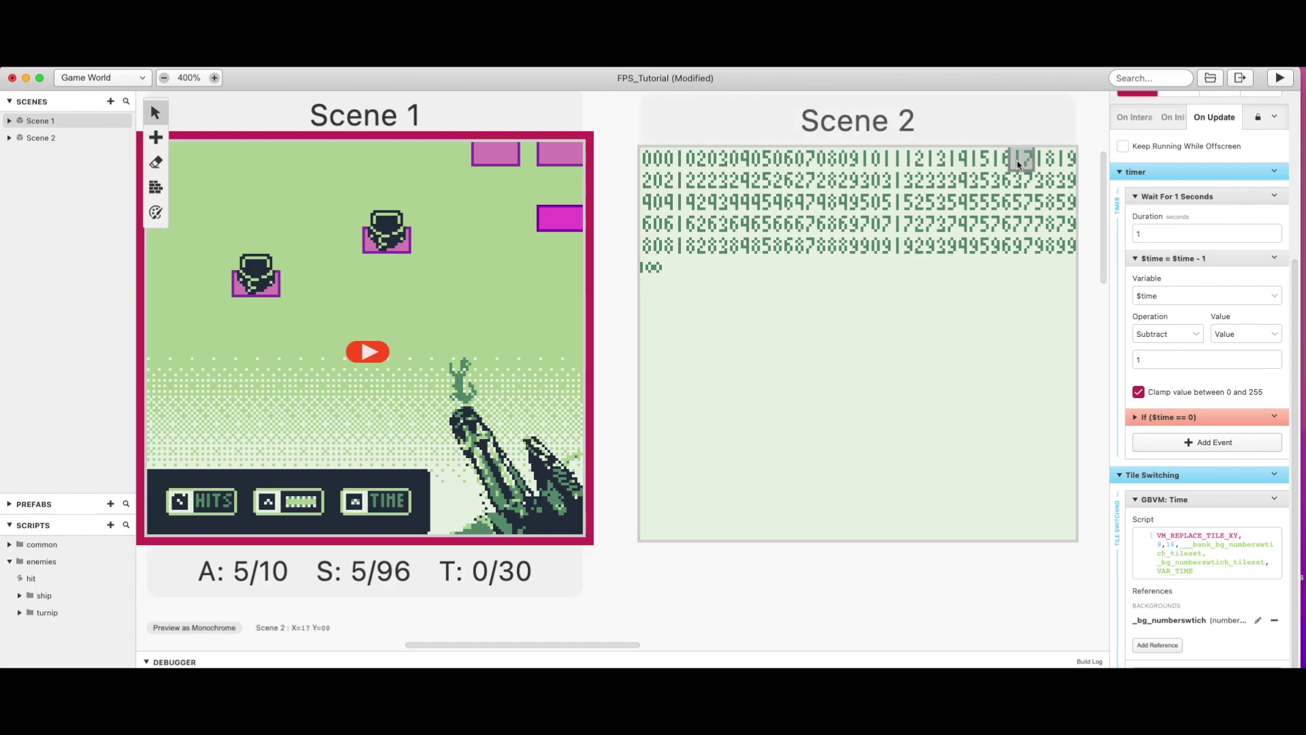
{"action": "scroll", "coordinate": [1218, 531], "scroll_direction": "down", "scroll_amount": 2}
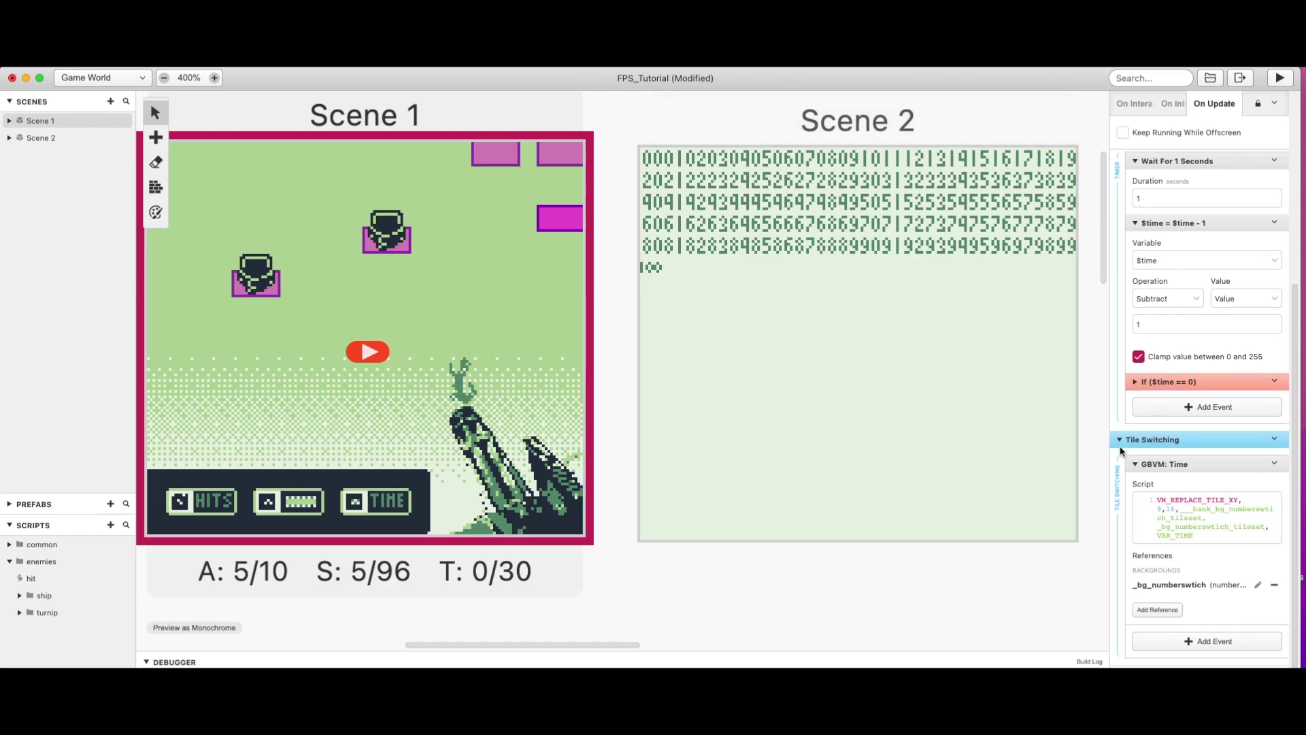
- Expand the $time condition in Actor 4's timer group and its three Deactivate events for the player and both aliens
{"action": "left_click", "coordinate": [1136, 382]}
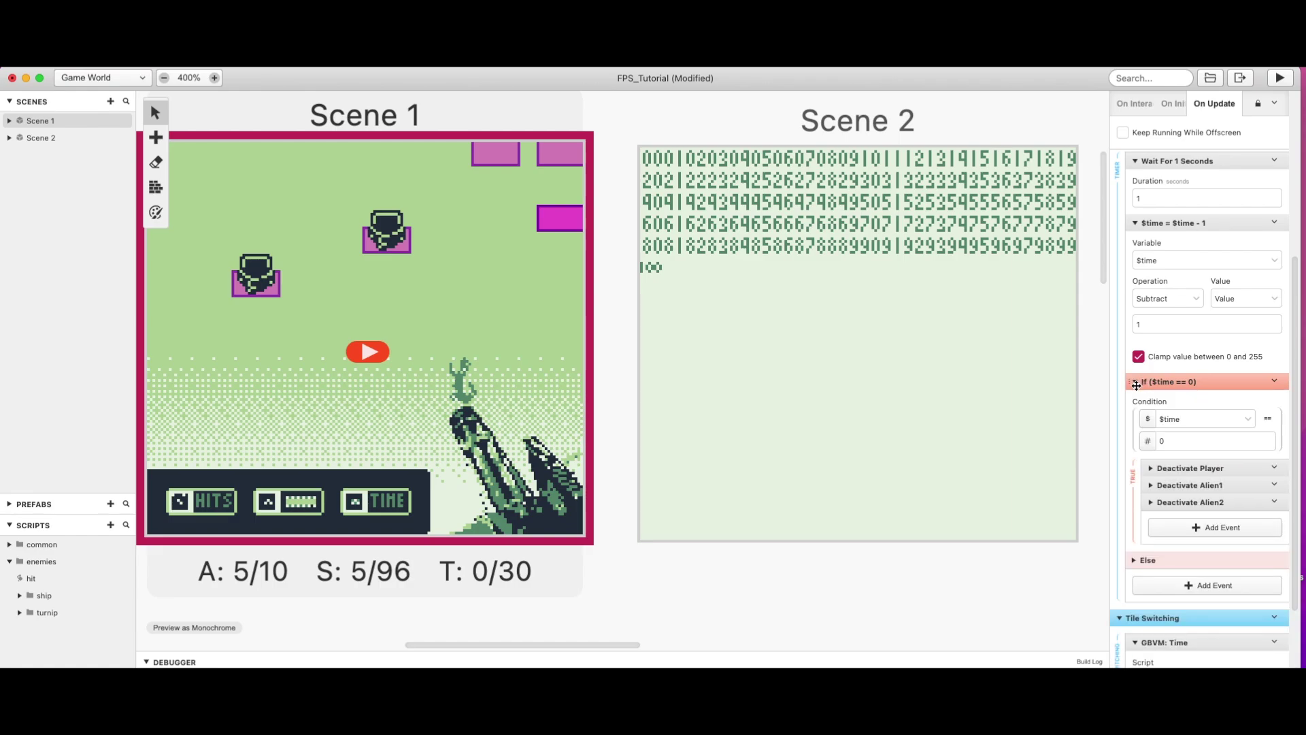
{"action": "scroll", "coordinate": [1185, 465], "scroll_direction": "down", "scroll_amount": 1}
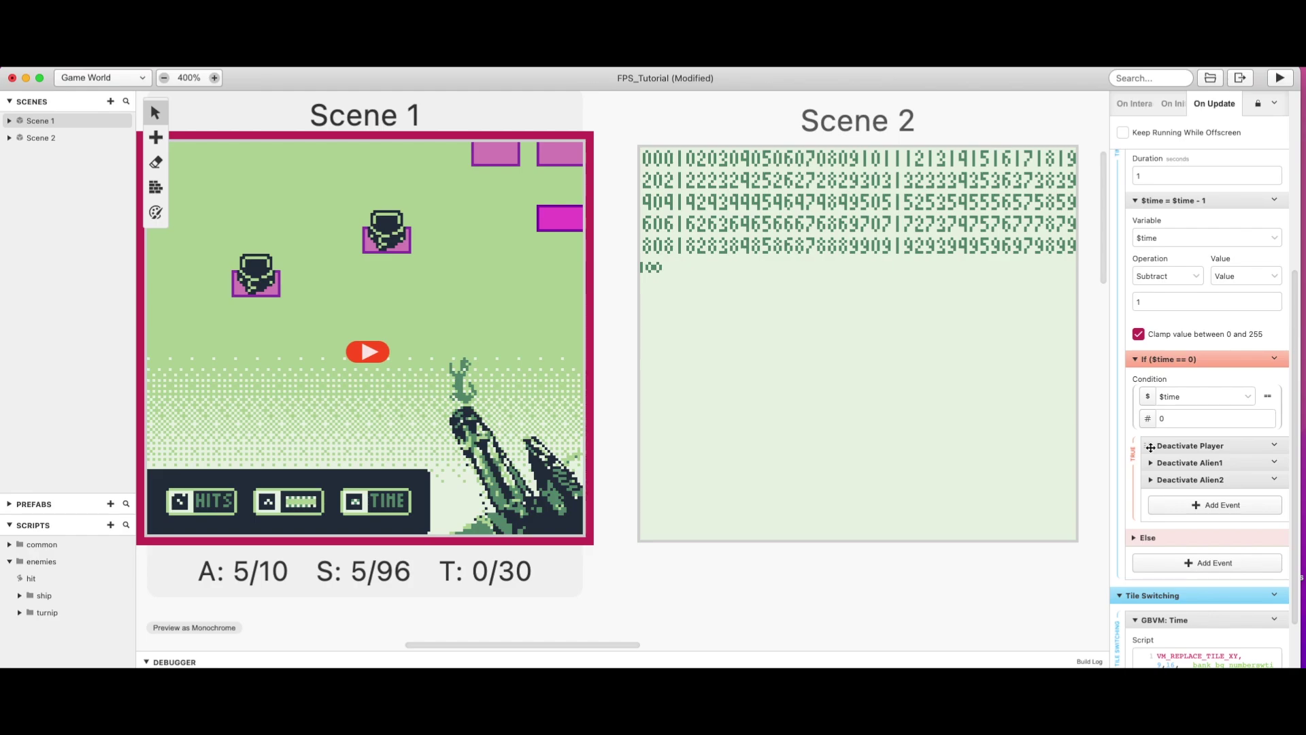
{"action": "left_click", "coordinate": [1151, 448]}
{"action": "left_click", "coordinate": [1152, 508]}
{"action": "left_click", "coordinate": [1151, 570]}
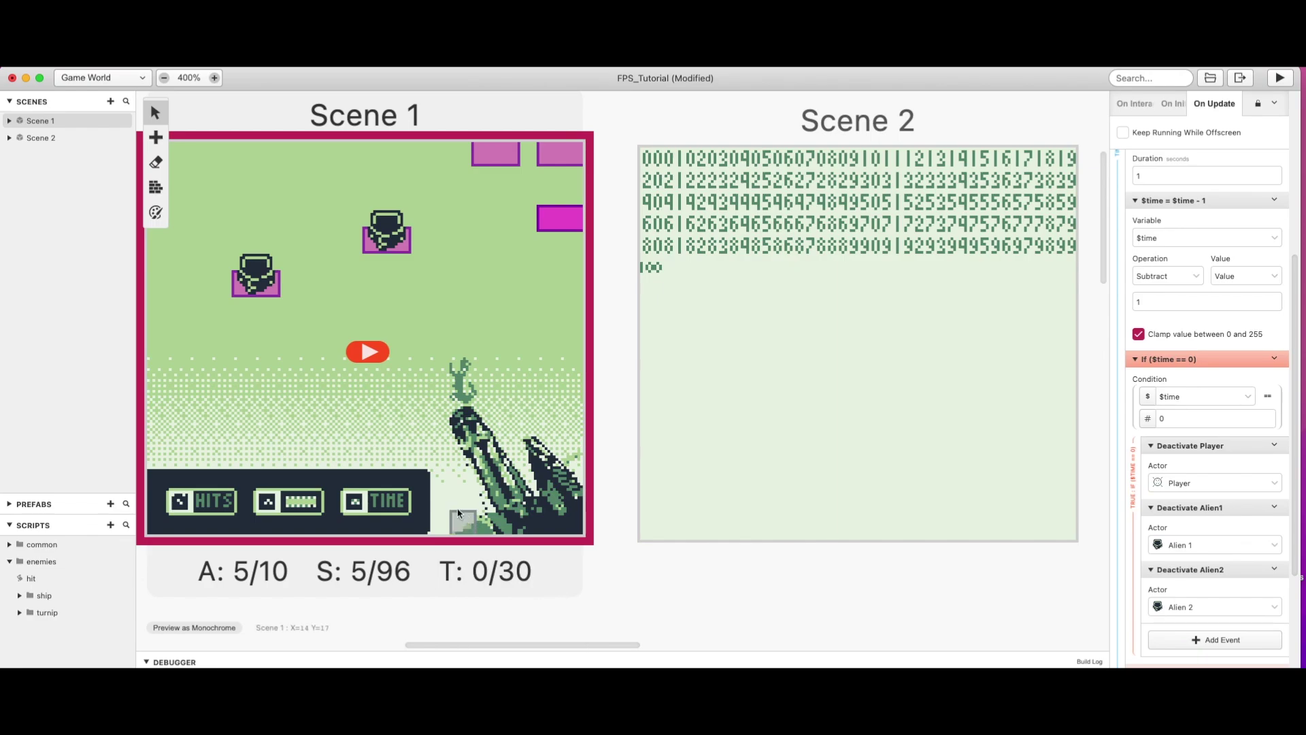
{"action": "mouse_move", "coordinate": [444, 585]}
{"action": "left_click_drag", "start_coordinate": [544, 642], "coordinate": [533, 644]}
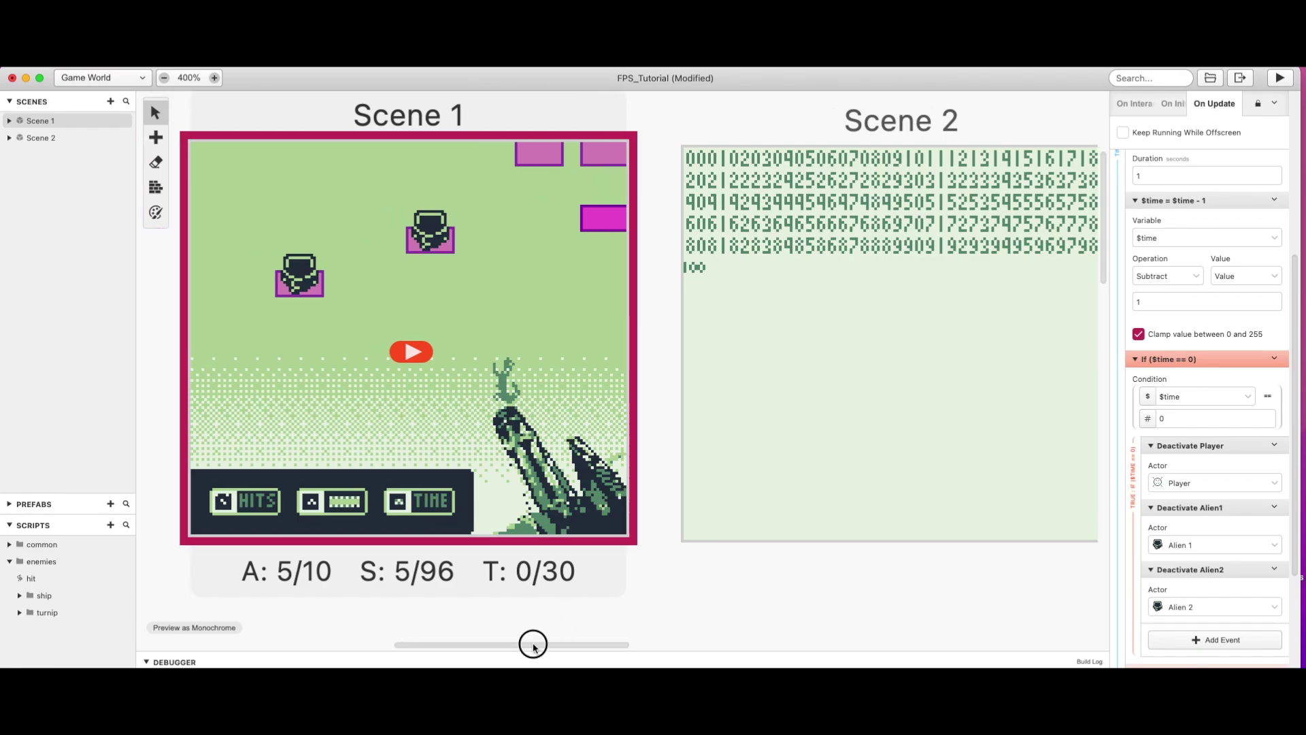
{"action": "left_click", "coordinate": [393, 358]}
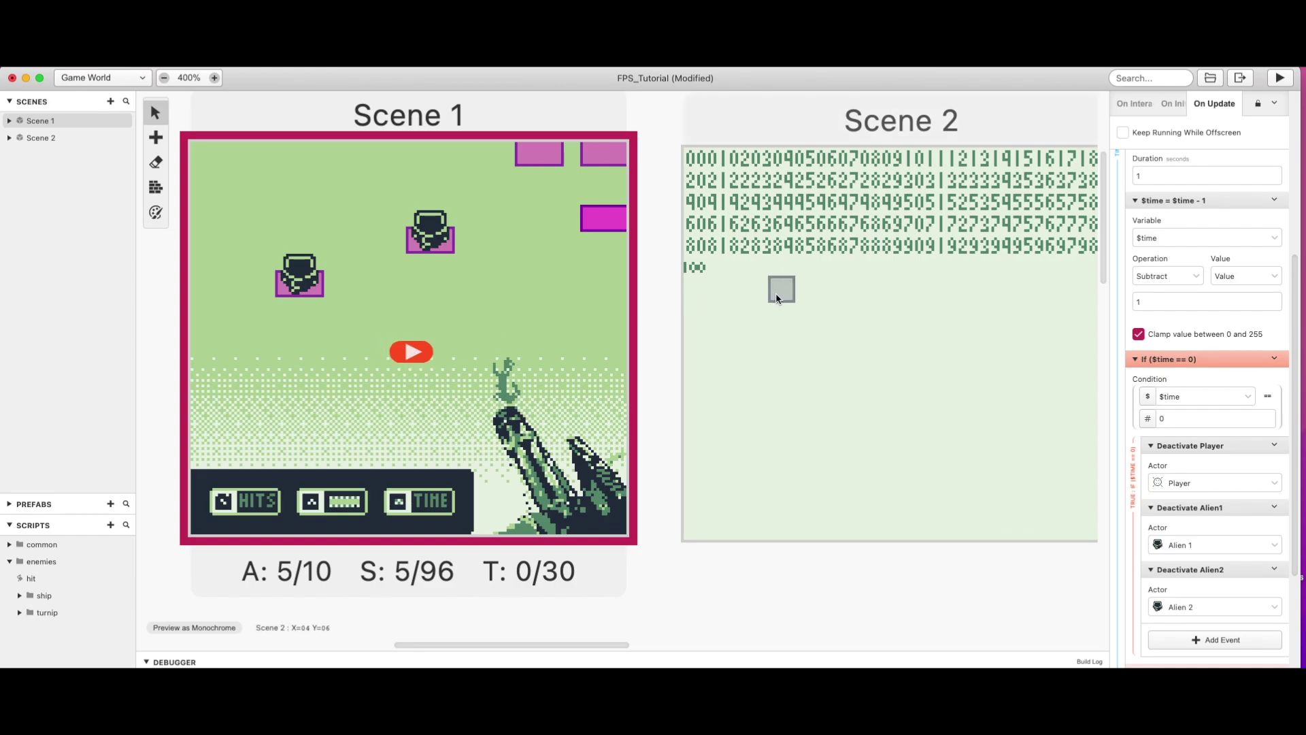
- Run the game preview and playtest it, steering the crosshair onto the aliens and shooting them while the timer counts down
{"action": "left_click", "coordinate": [1286, 80]}
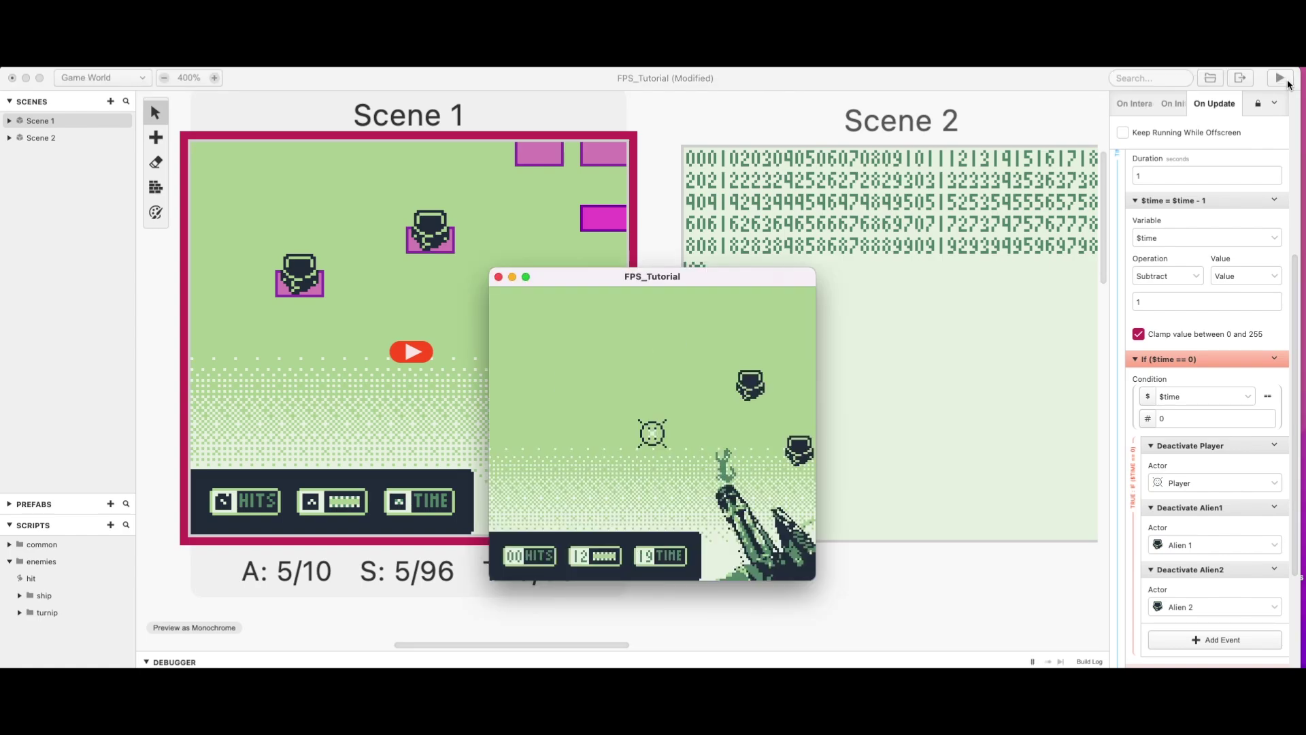
{"action": "key", "text": "Right"}
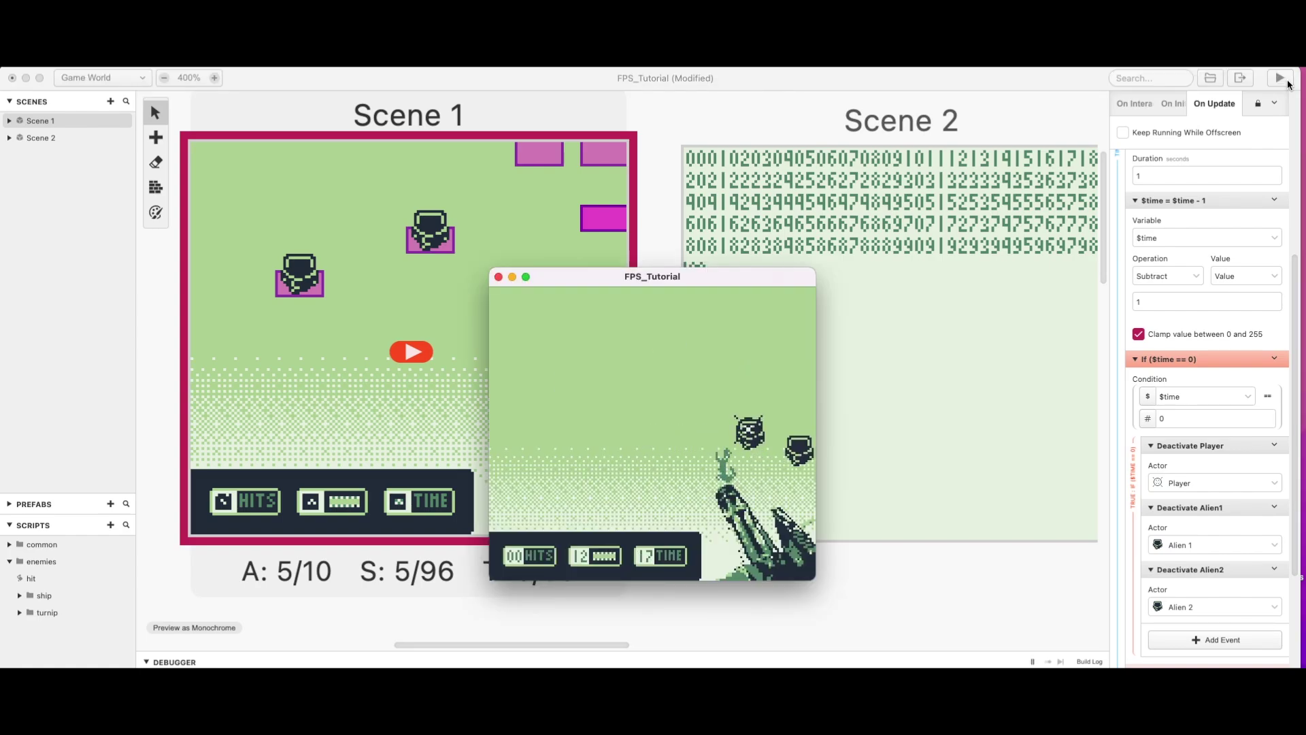
{"action": "key", "text": "z"}
{"action": "key", "text": "Left"}
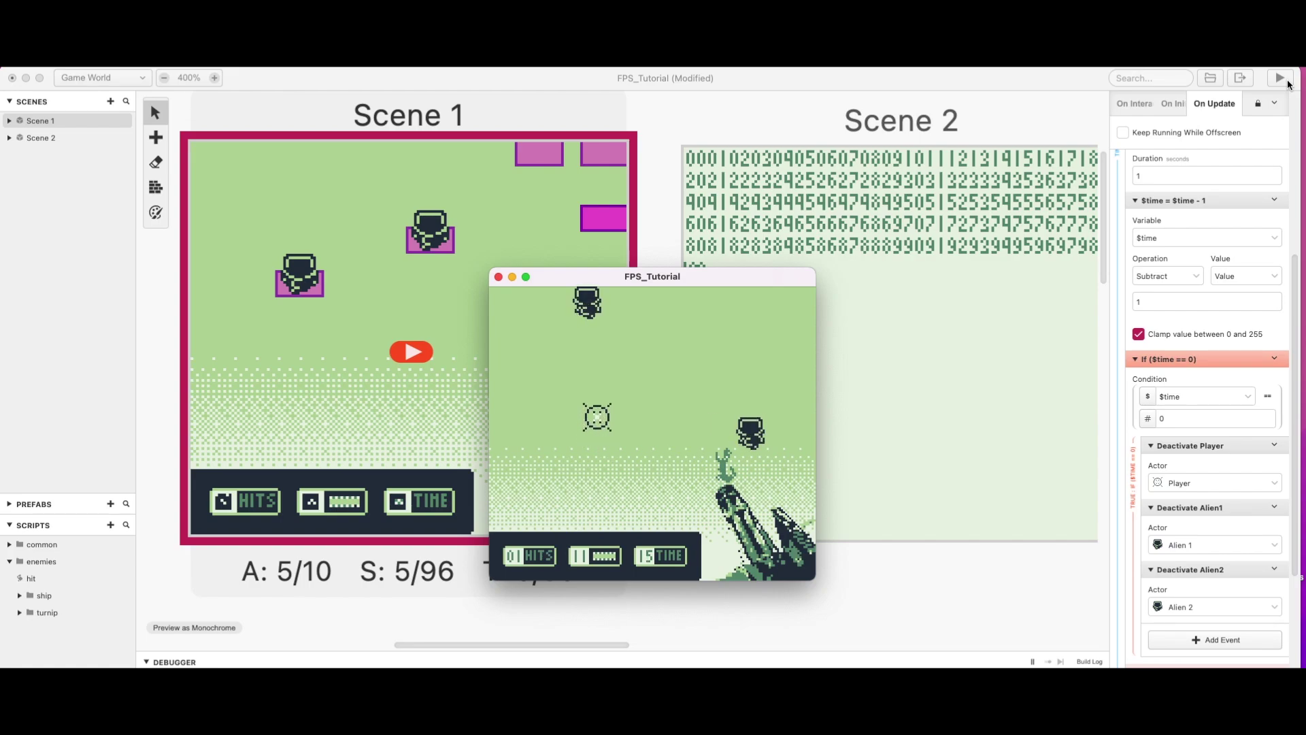
{"action": "key", "text": "z"}
{"action": "key", "text": "Left"}
{"action": "key", "text": "Down"}
{"action": "key", "text": "Right"}
{"action": "key", "text": "Down"}
{"action": "key", "text": "z"}
{"action": "key", "text": "Right"}
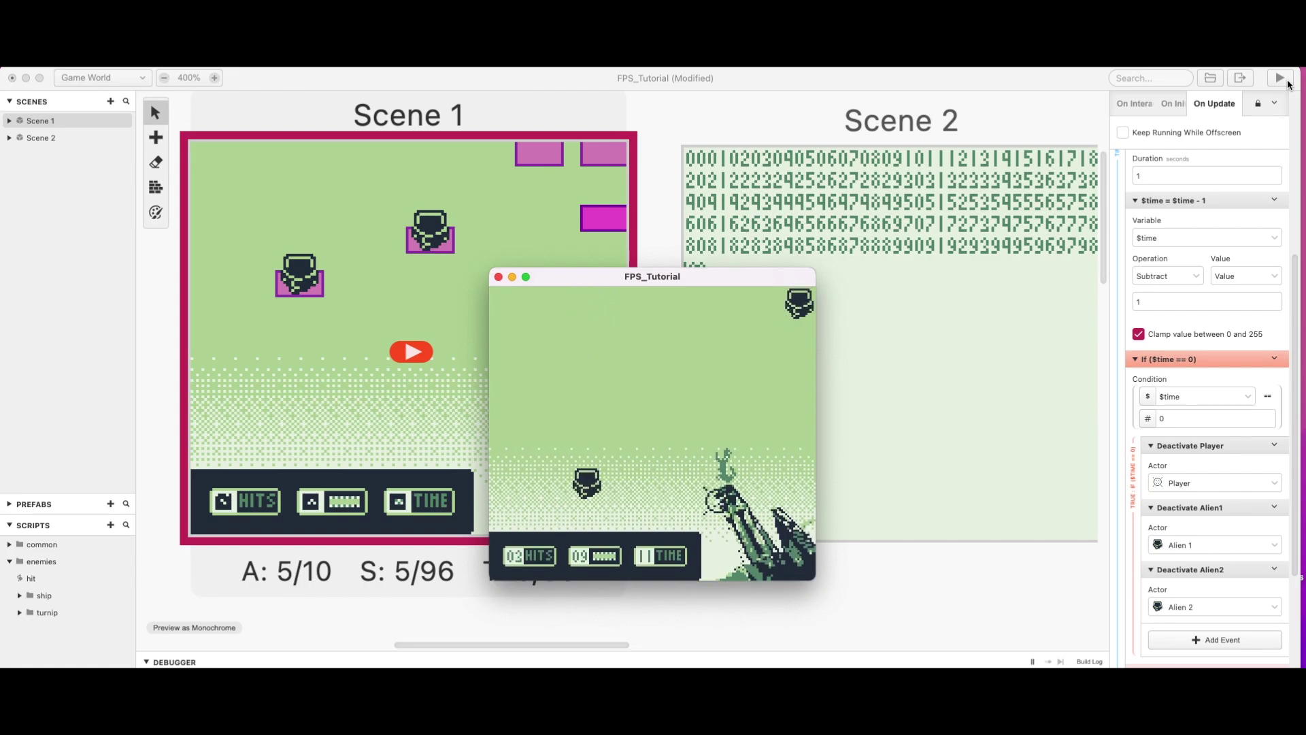
{"action": "key", "text": "Up"}
{"action": "key", "text": "Up"}
{"action": "key", "text": "Right"}
{"action": "key", "text": "Down"}
{"action": "key", "text": "Left"}
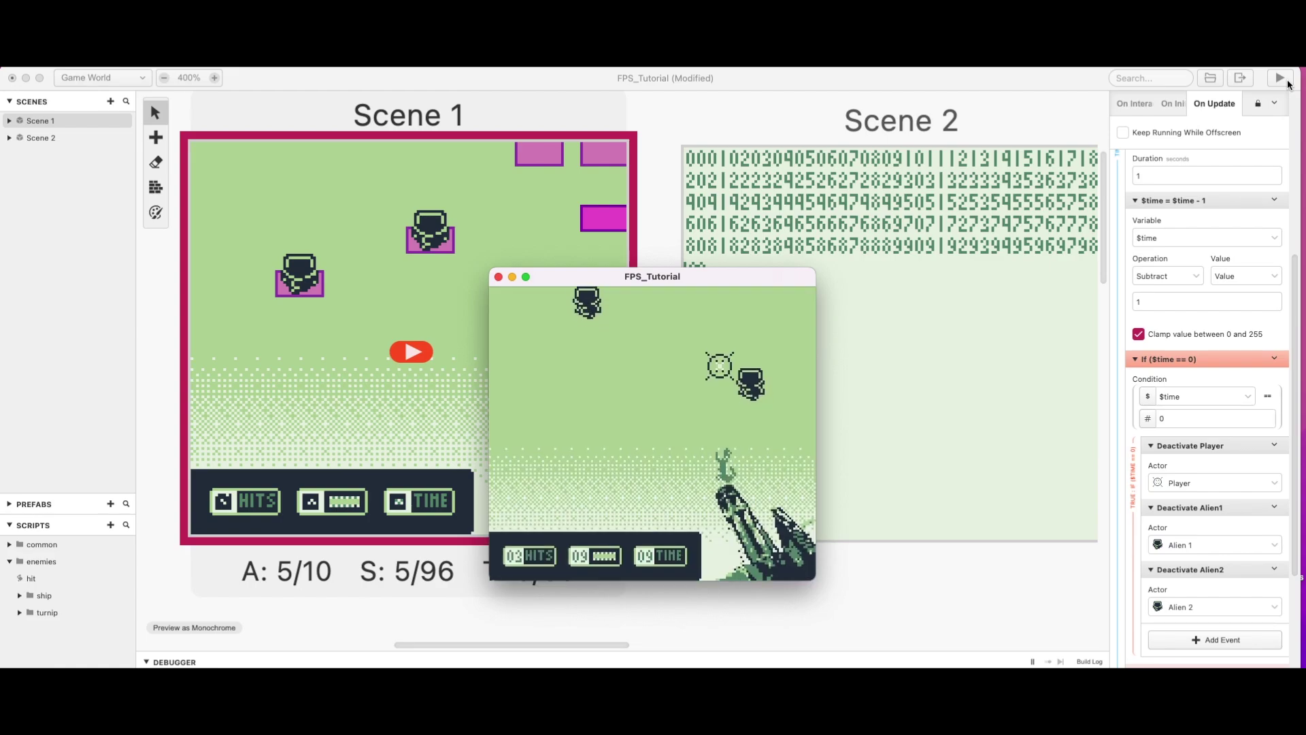
{"action": "key", "text": "Down"}
{"action": "key", "text": "Left"}
{"action": "key", "text": "Left"}
{"action": "key", "text": "Down"}
{"action": "key", "text": "z"}
{"action": "key", "text": "Left"}
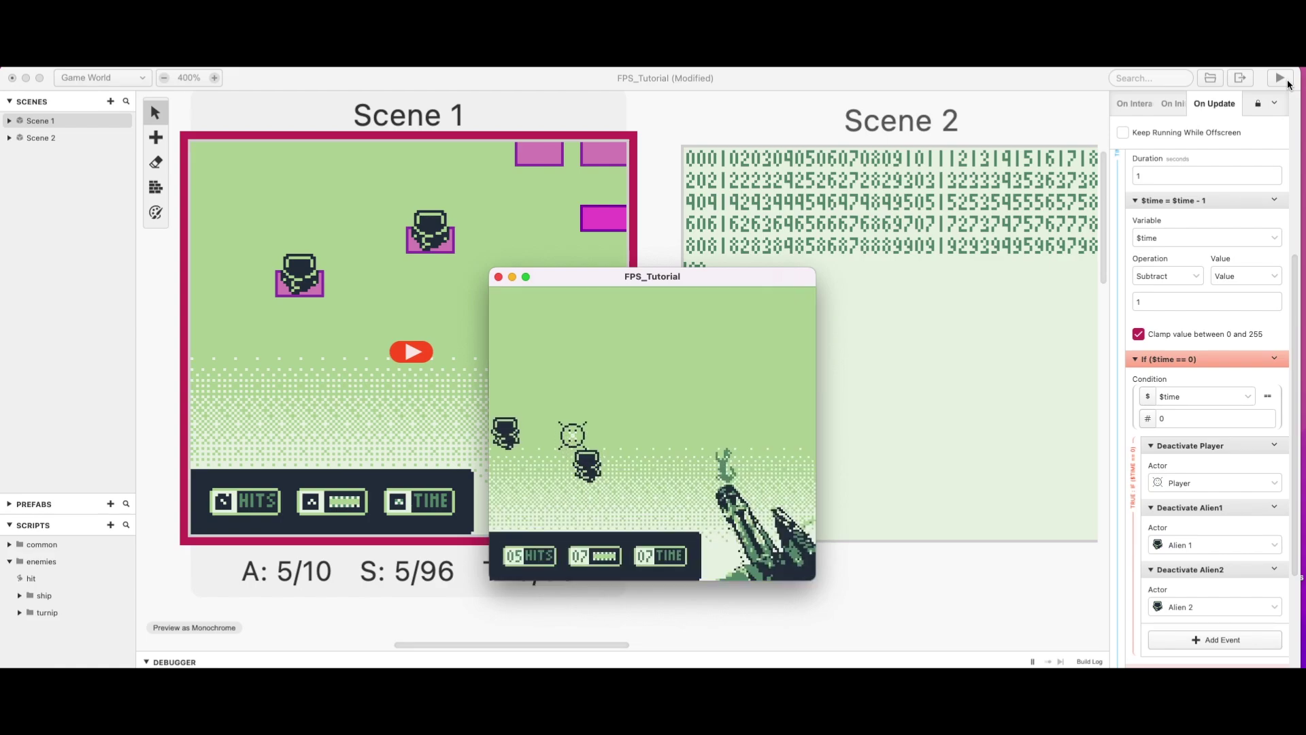
{"action": "key", "text": "Up"}
{"action": "key", "text": "Down"}
{"action": "key", "text": "z"}
{"action": "key", "text": "Right"}
{"action": "key", "text": "Down"}
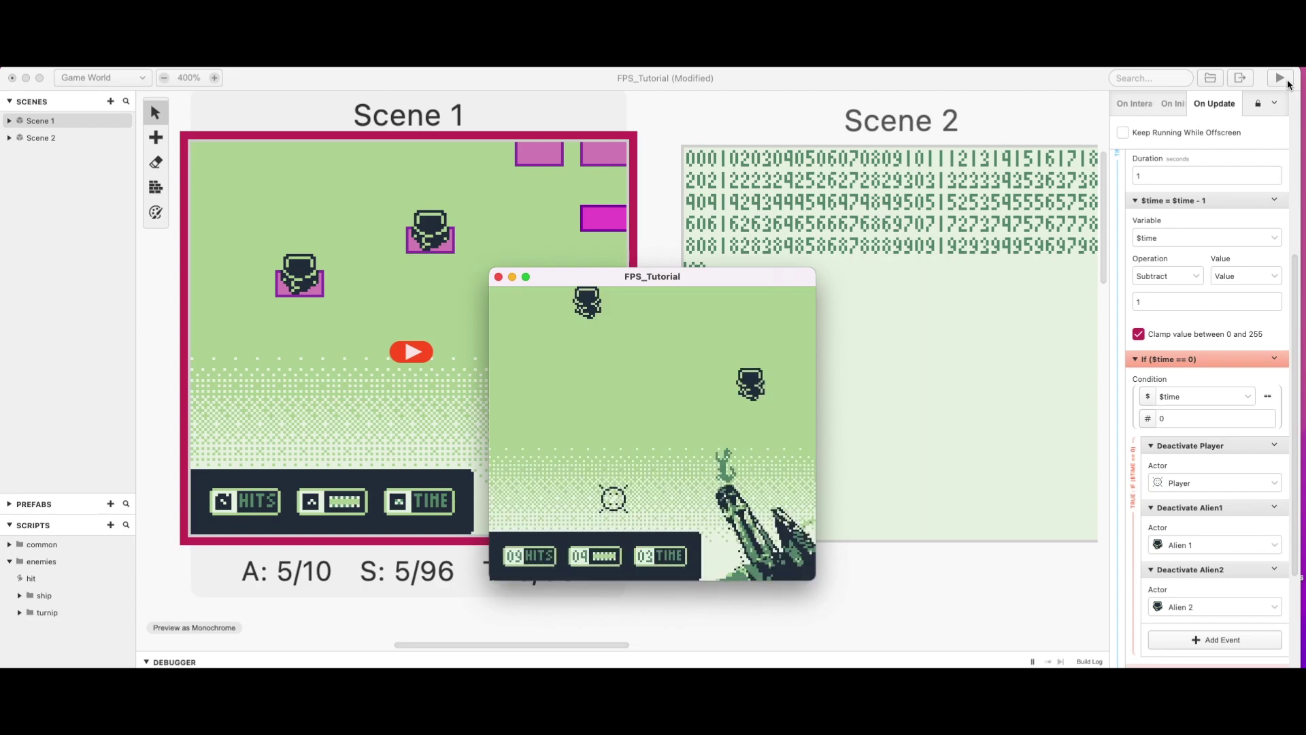
{"action": "key", "text": "Up"}
{"action": "key", "text": "Right"}
{"action": "key", "text": "Left"}
{"action": "key", "text": "Down"}
{"action": "key", "text": "Left"}
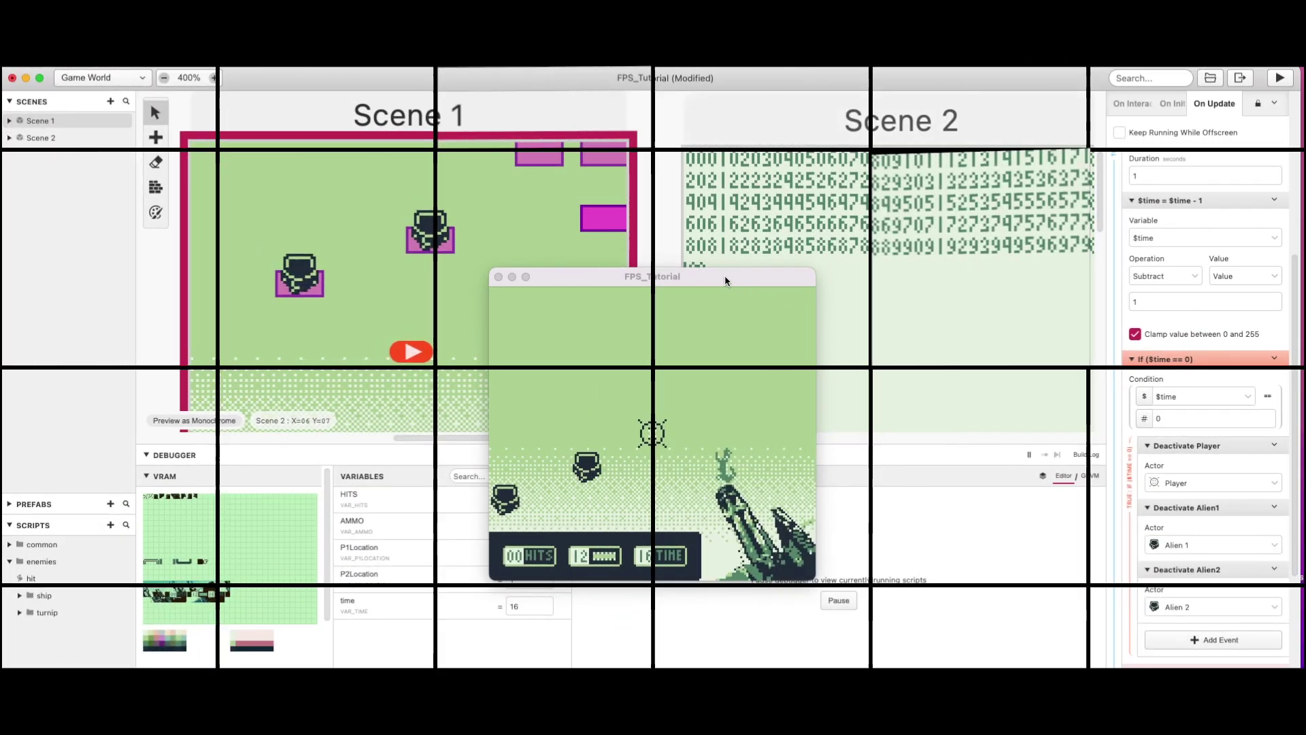
- Move the game preview window clear of the debugger's variables and fire several shots to check HITS, AMMO and time
{"action": "left_click_drag", "start_coordinate": [697, 280], "coordinate": [852, 282]}
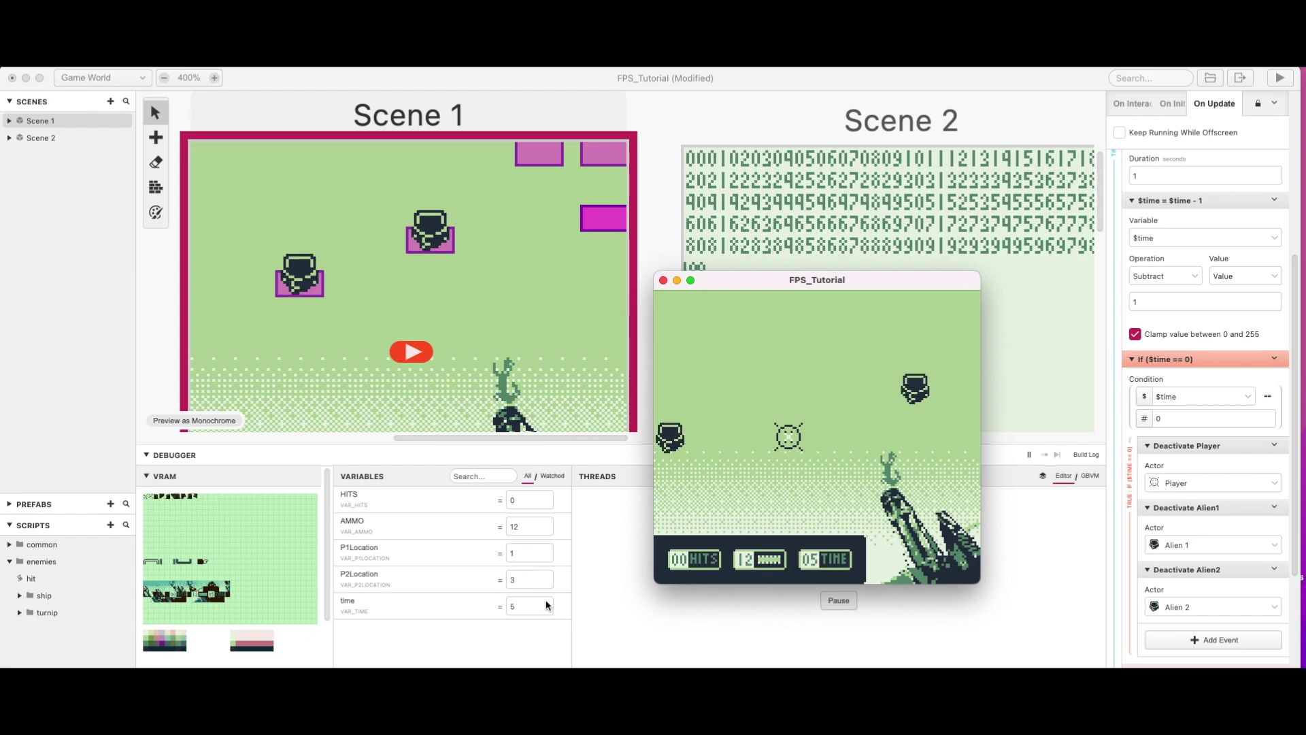
{"action": "key", "text": "z"}
{"action": "key", "text": "z"}
{"action": "key", "text": "z"}
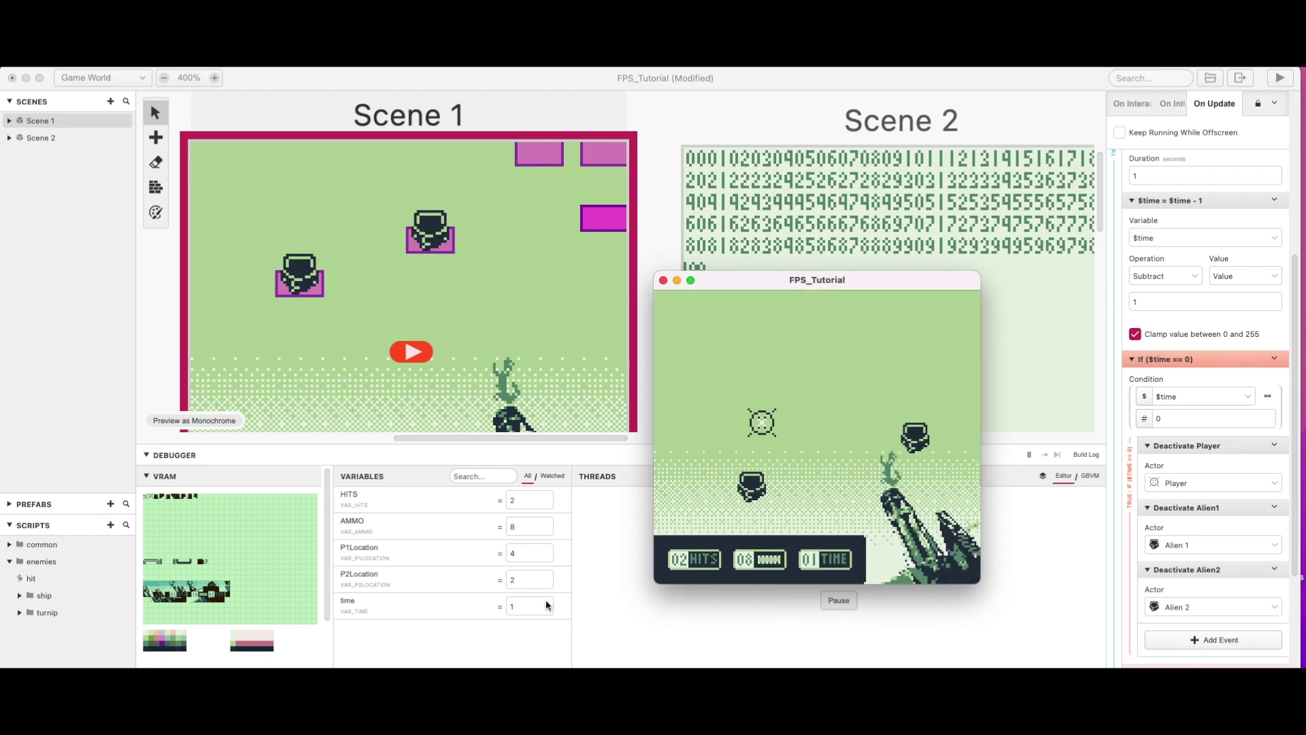